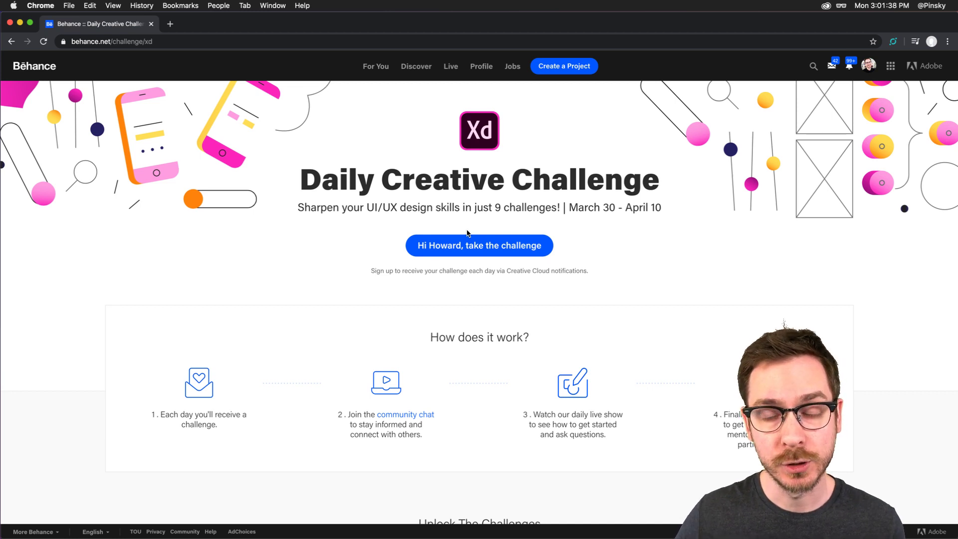
# - Switch to Discord and look through the designs and feedback shared in the Adobe XD server's current-challenge channel
pyautogui.scroll(-5, 468, 233)
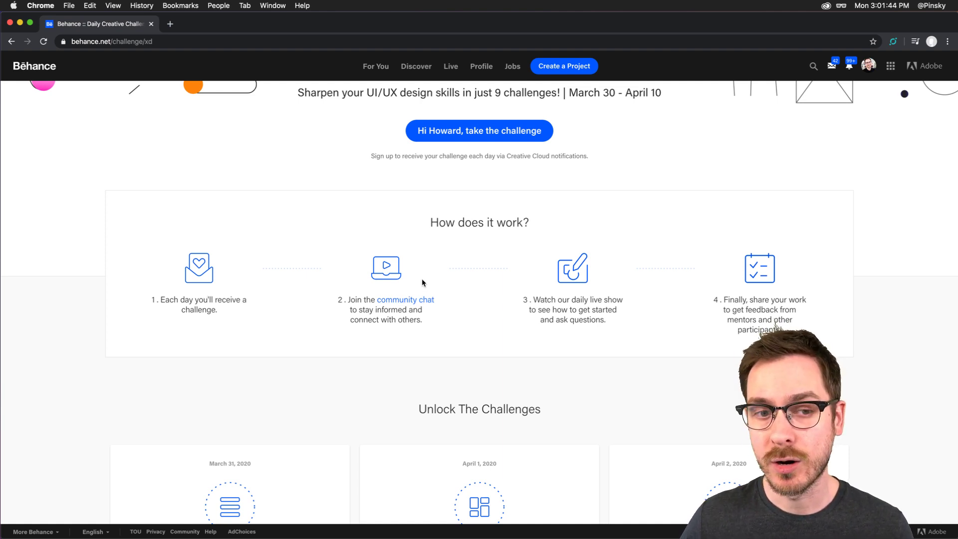
pyautogui.press('super+Tab')
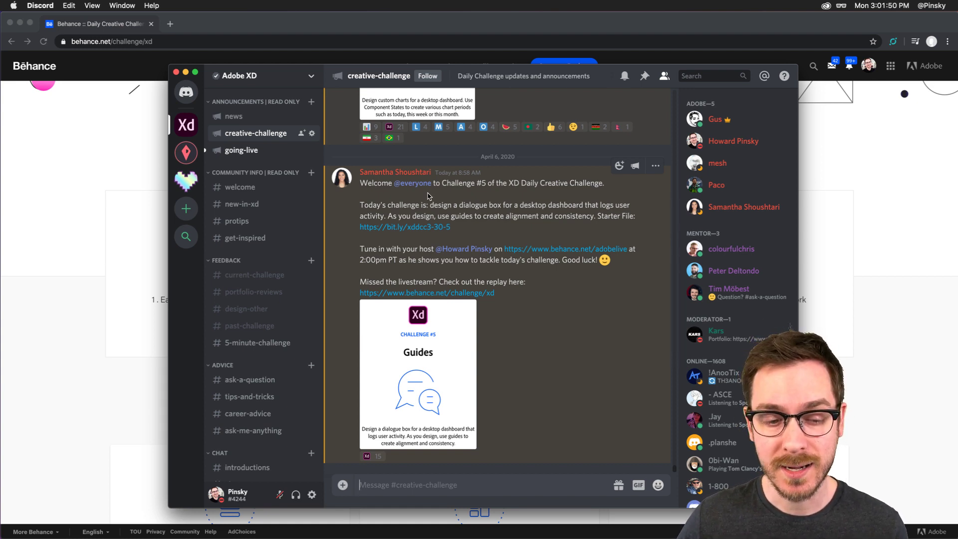
pyautogui.click(256, 274)
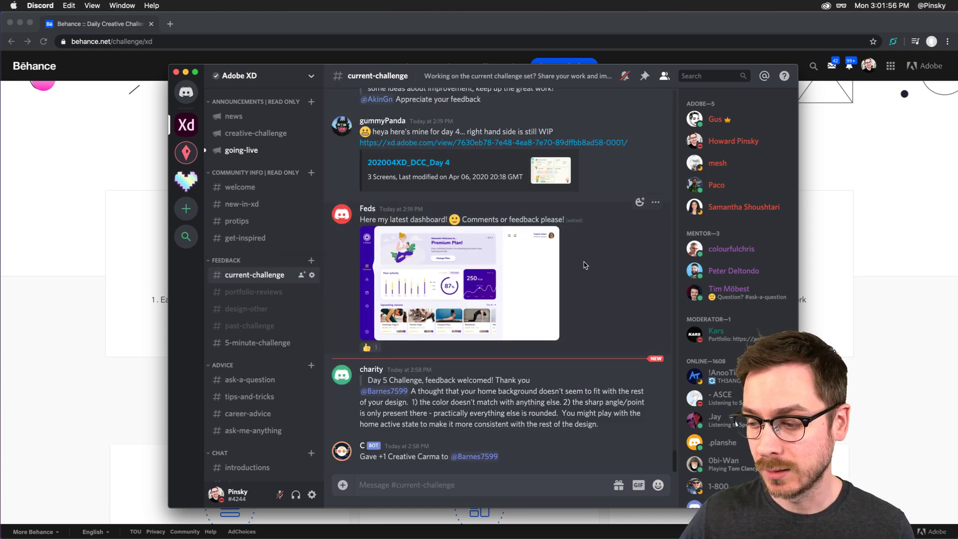
pyautogui.scroll(15, 584, 278)
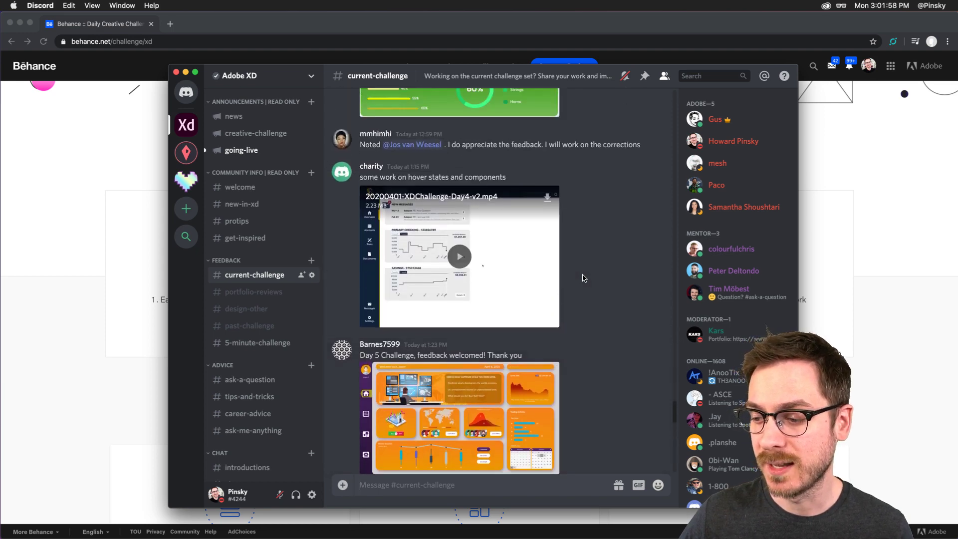
pyautogui.scroll(8, 584, 277)
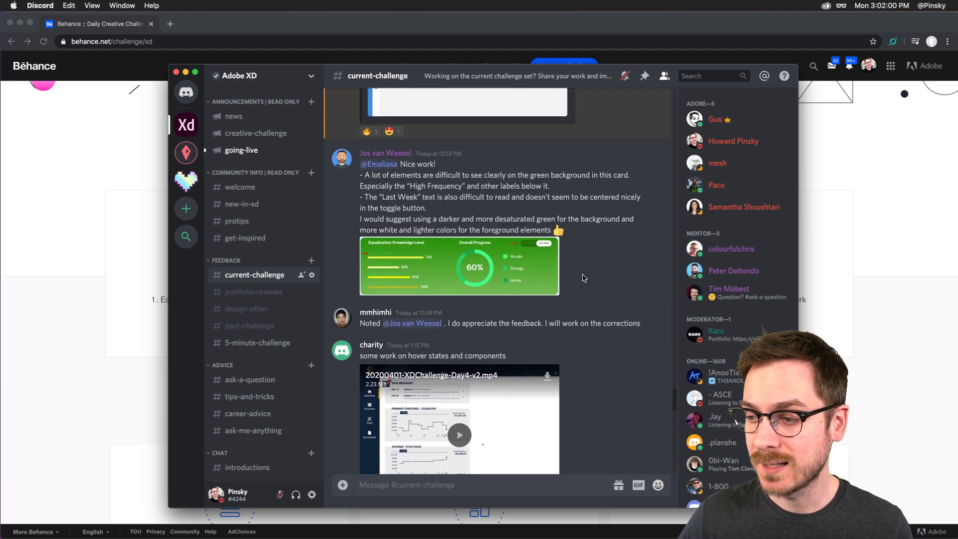
pyautogui.scroll(10, 583, 278)
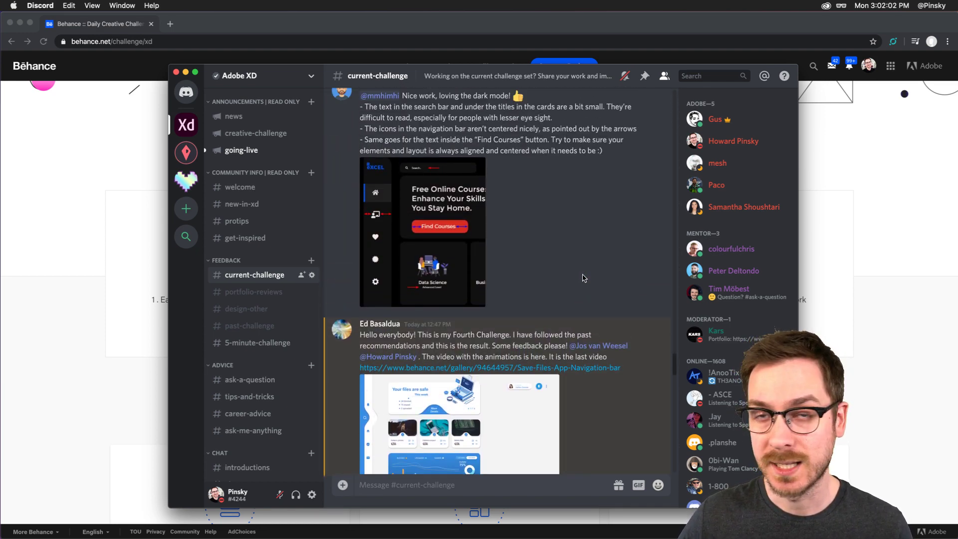
pyautogui.scroll(10, 584, 278)
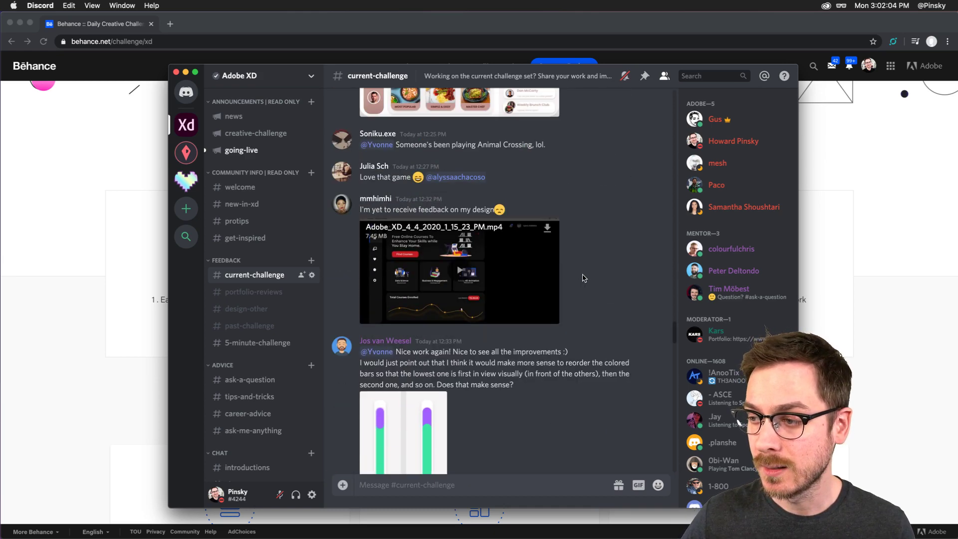
pyautogui.scroll(3, 583, 278)
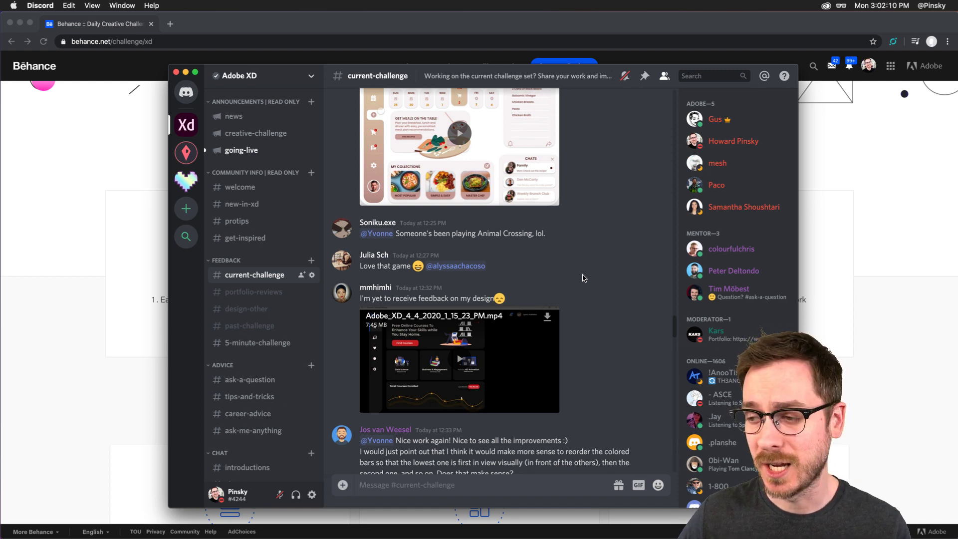
pyautogui.scroll(3, 583, 278)
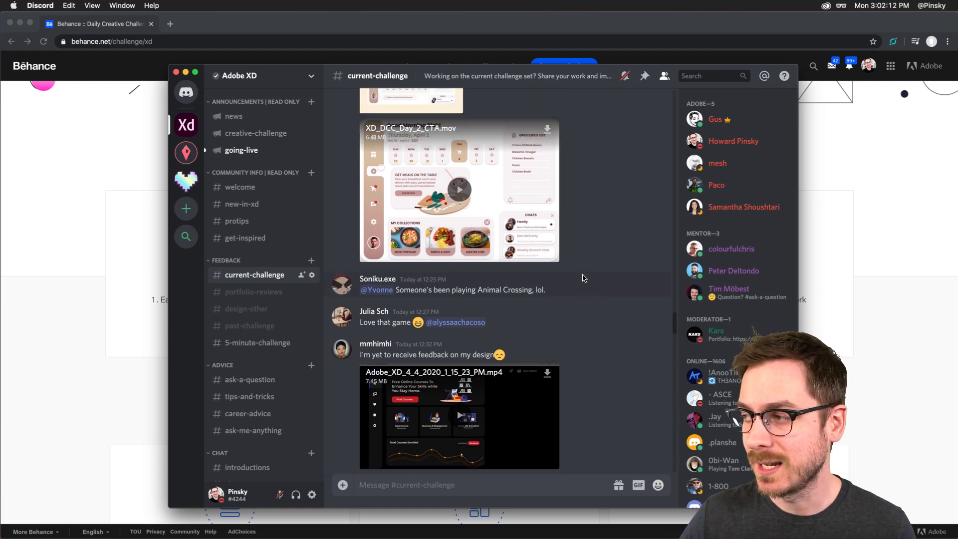
pyautogui.scroll(-15, 583, 278)
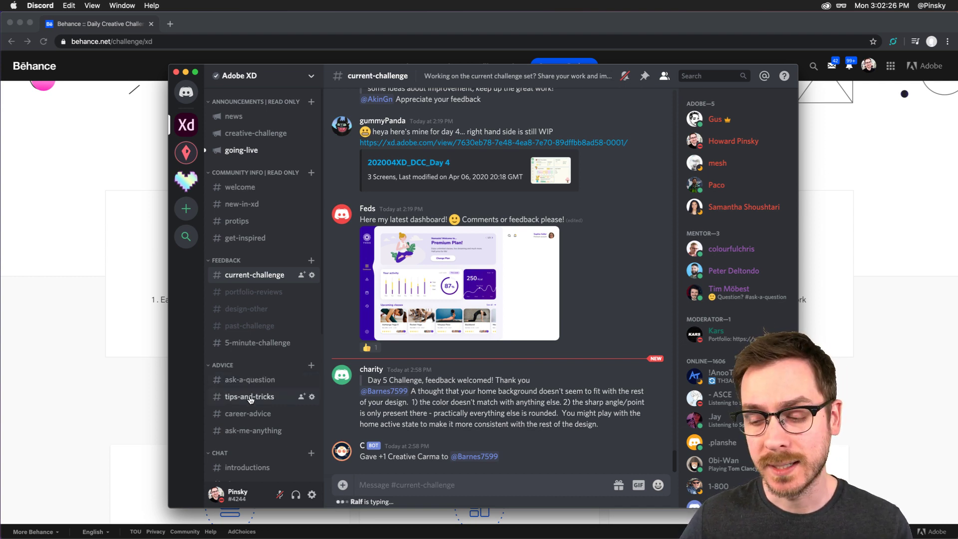
# - Return to the Behance challenge page in Chrome and review how the challenge works and which daily challenges are unlocked
pyautogui.click(99, 293)
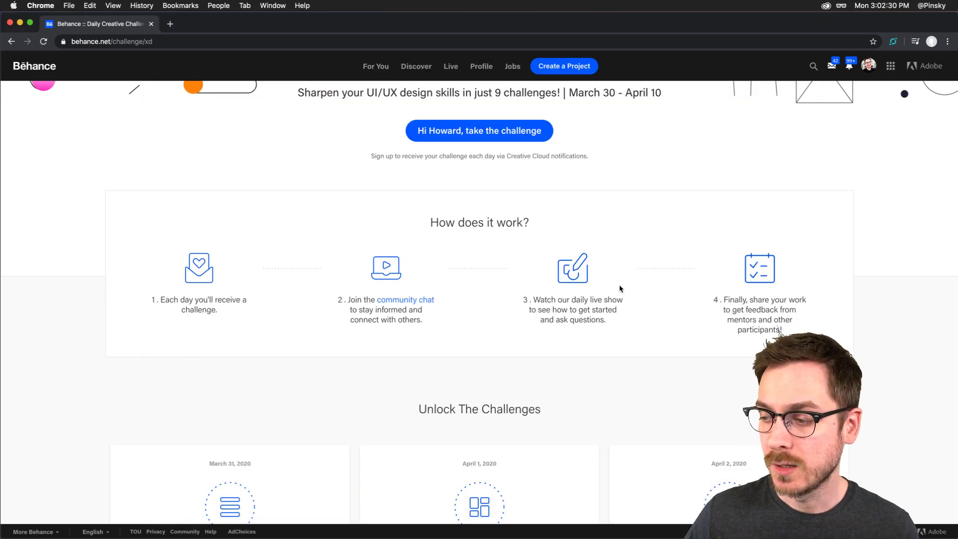
pyautogui.scroll(-2, 620, 288)
pyautogui.scroll(5, 620, 289)
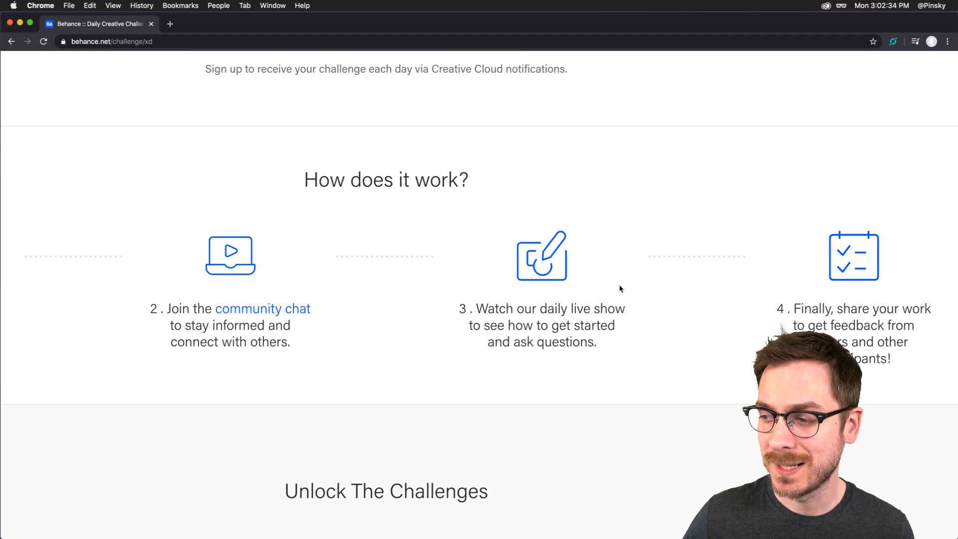
pyautogui.hscroll(2, 620, 289)
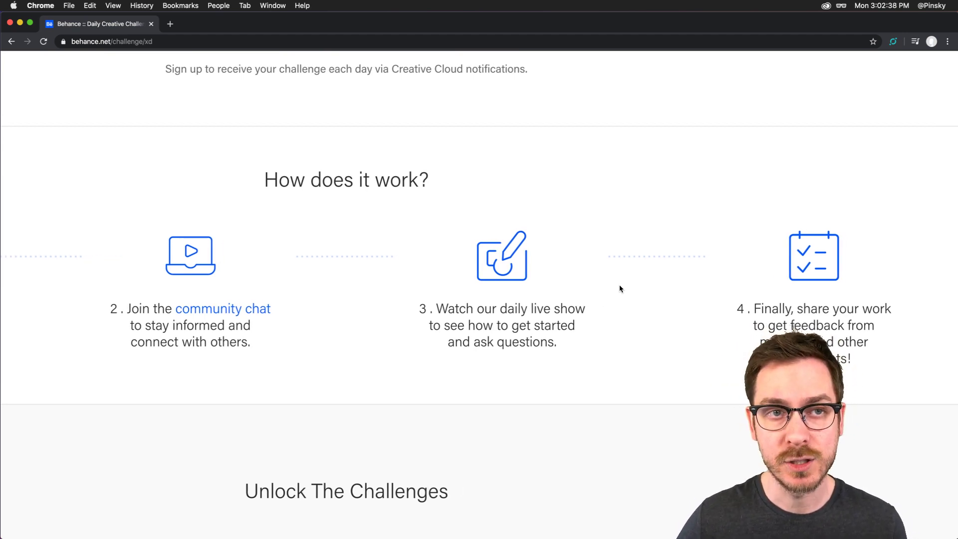
pyautogui.scroll(-5, 274, 232)
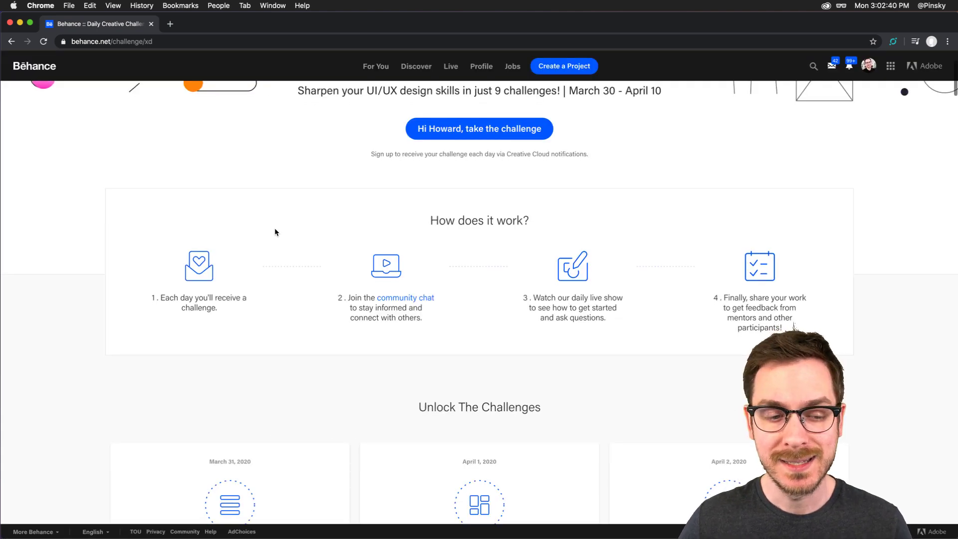
pyautogui.scroll(-6, 274, 230)
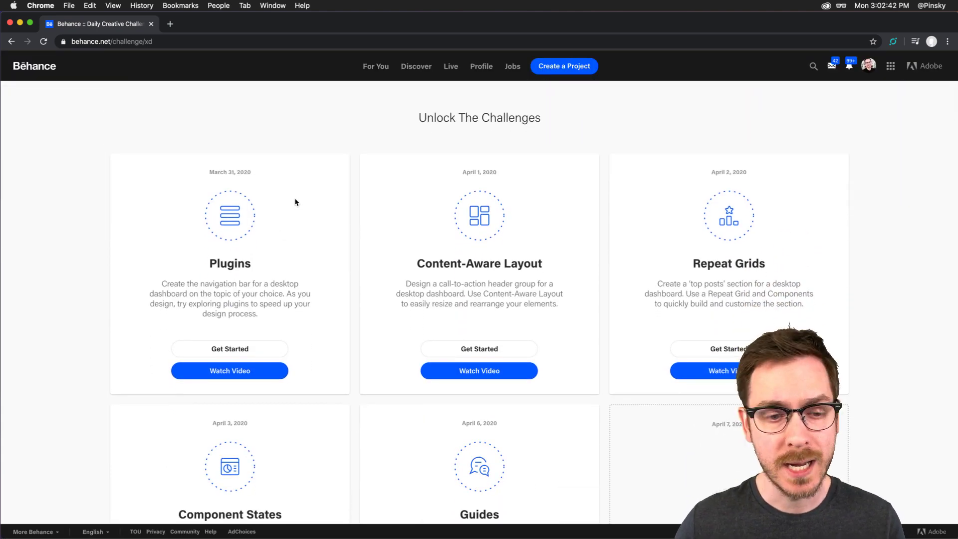
pyautogui.scroll(-1, 294, 202)
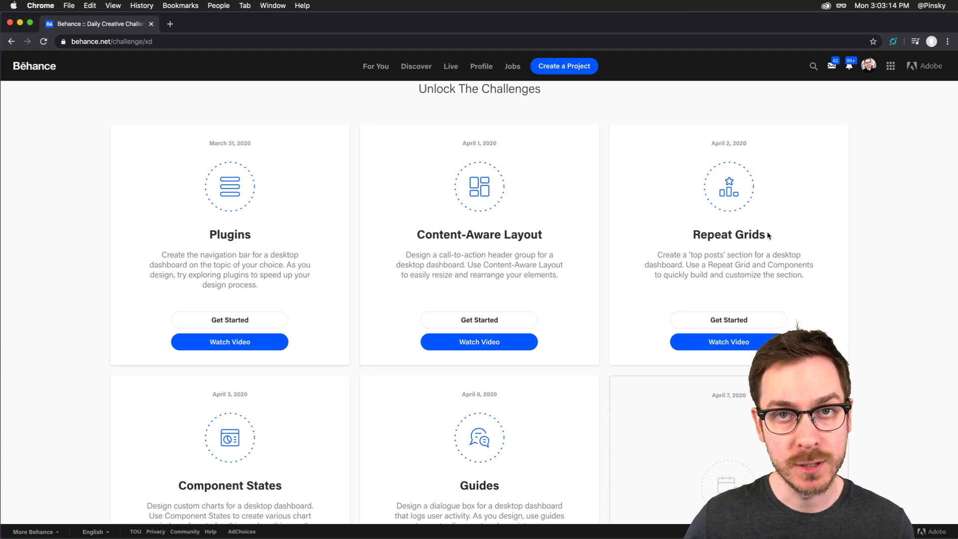
pyautogui.scroll(-3, 617, 212)
pyautogui.scroll(-3, 618, 215)
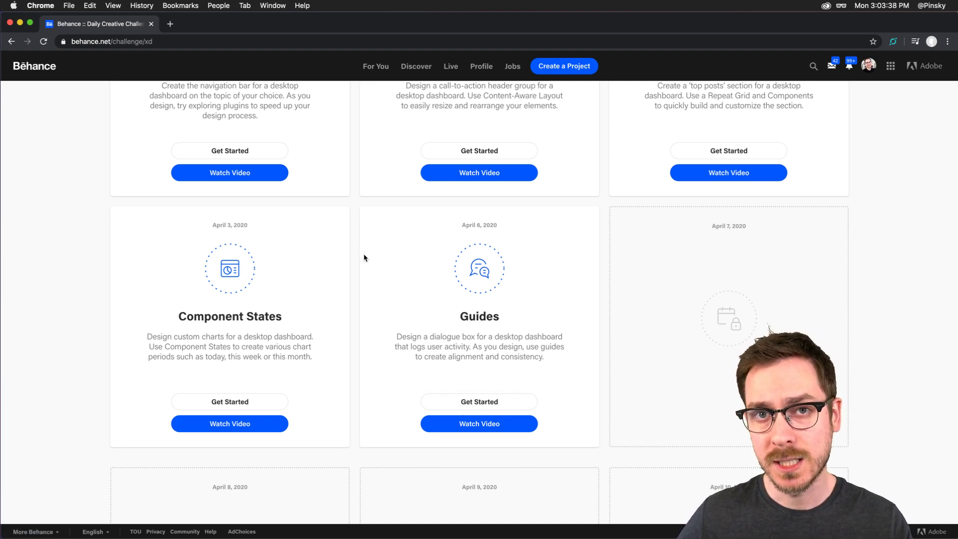
pyautogui.scroll(3, 363, 257)
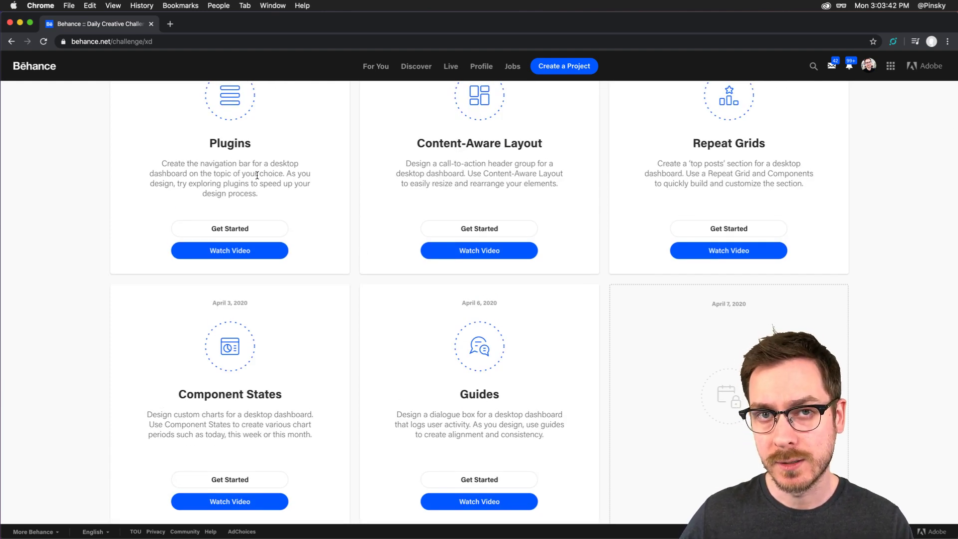
pyautogui.scroll(-2, 257, 175)
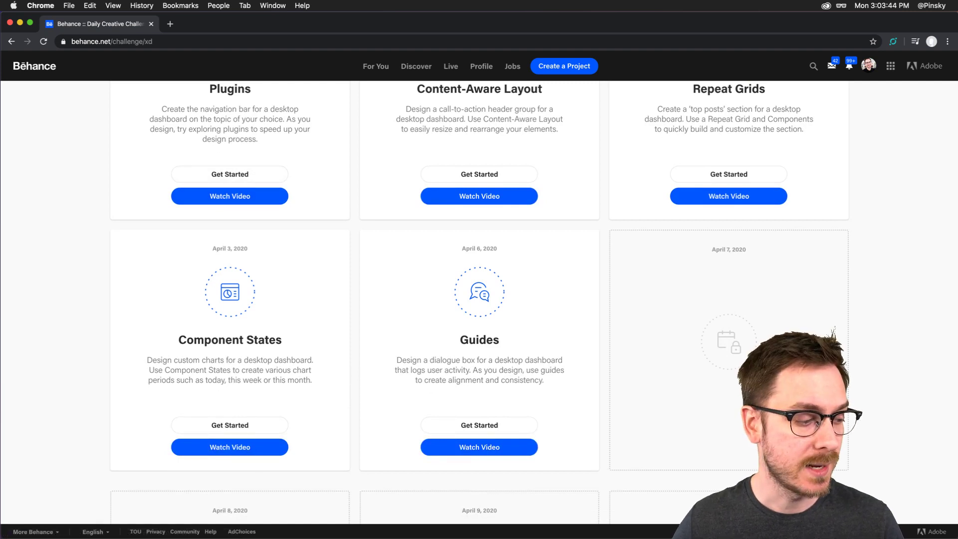
# - Switch to the XD_DCC_Day 5_guides file in Adobe XD and inspect the Dashboard artboard up close
pyautogui.press('super+Tab')
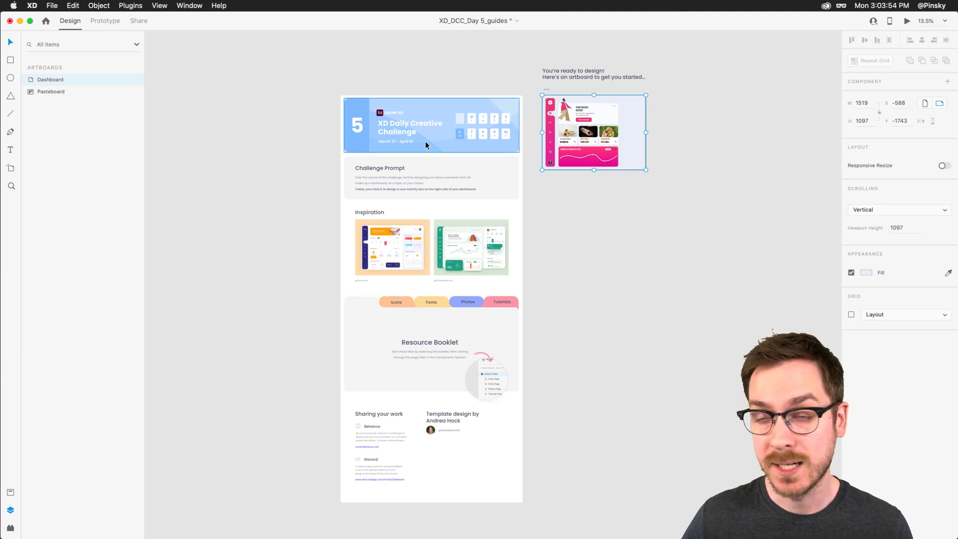
pyautogui.scroll(5, 651, 78)
pyautogui.scroll(5, 650, 81)
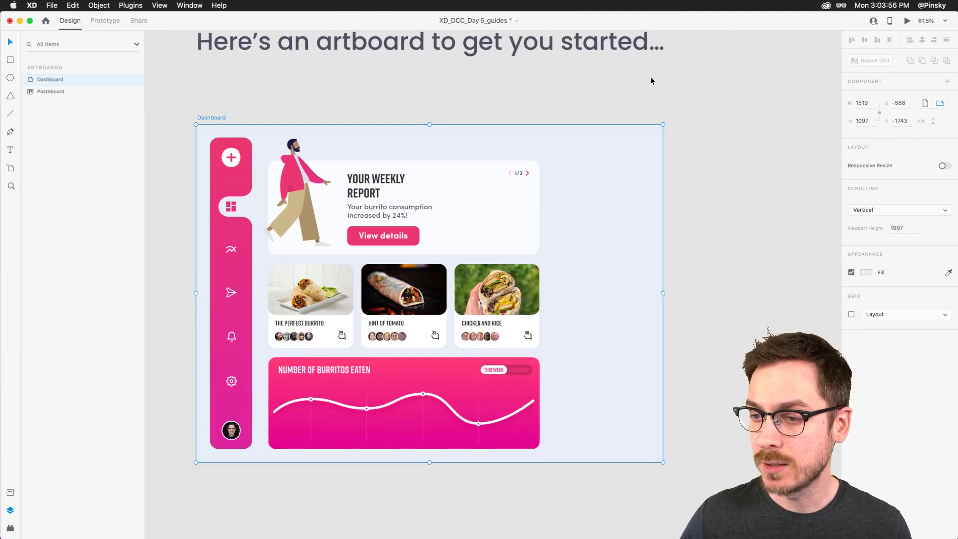
pyautogui.hscroll(-3, 645, 83)
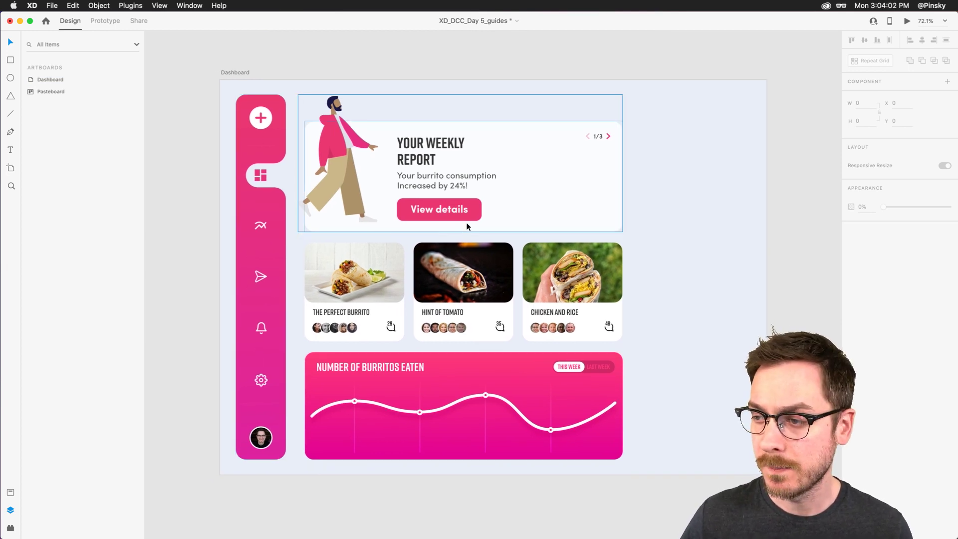
# - Try moving the weekly report group and the first burrito photo in the repeat grid, undoing each move
pyautogui.moveTo(397, 210)
pyautogui.mouseDown()
pyautogui.moveTo(444, 201)
pyautogui.moveTo(392, 204)
pyautogui.mouseUp()
pyautogui.press('super+z')
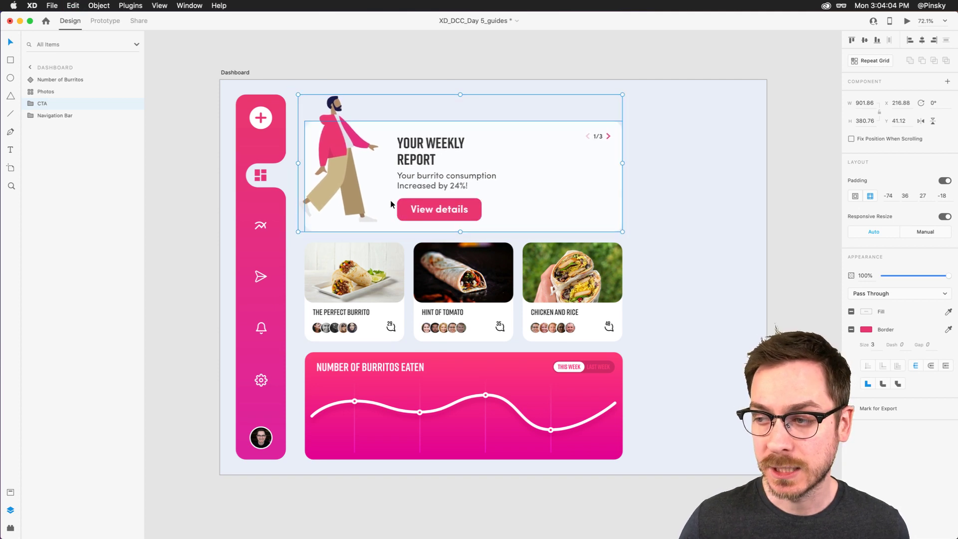
pyautogui.click(350, 274)
pyautogui.doubleClick(350, 275)
pyautogui.moveTo(349, 274); pyautogui.dragTo(391, 276)
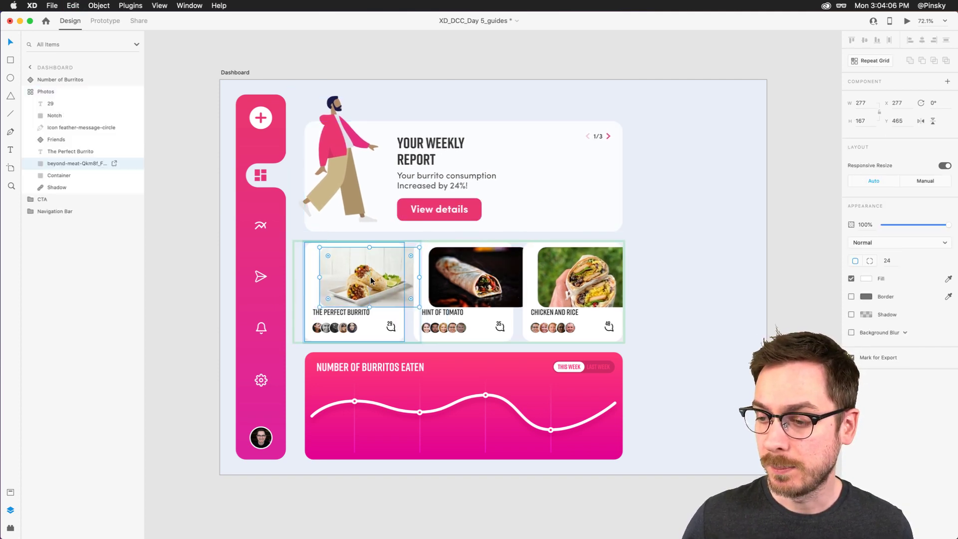
pyautogui.press('super+z')
pyautogui.press('Escape')
# - Compare the Last Week state of the Number of Burritos chart component with its Default State
pyautogui.click(403, 426)
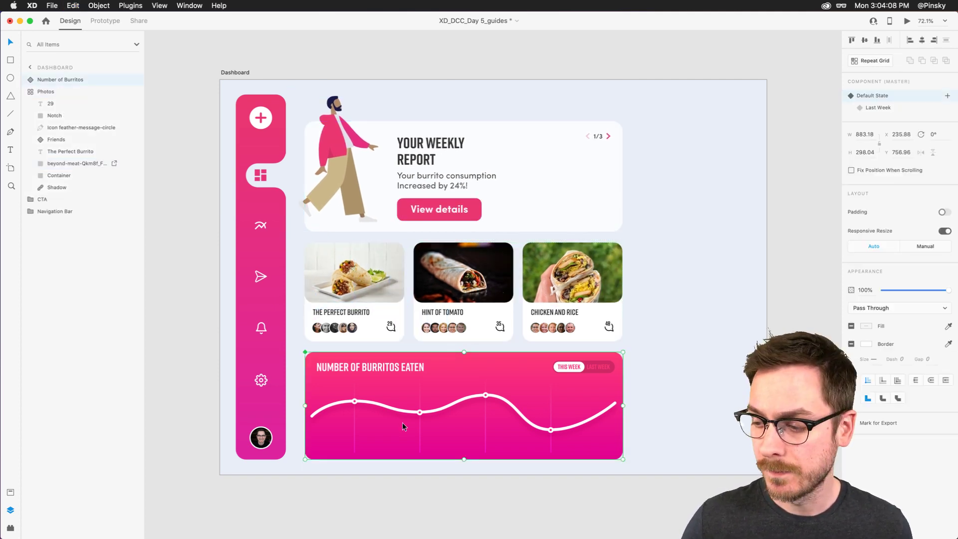
pyautogui.scroll(-2, 543, 385)
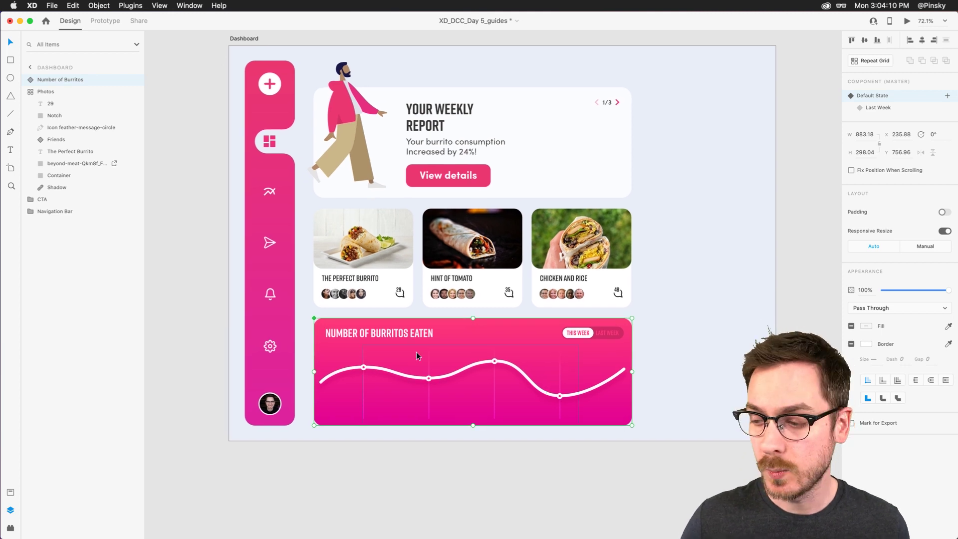
pyautogui.click(882, 110)
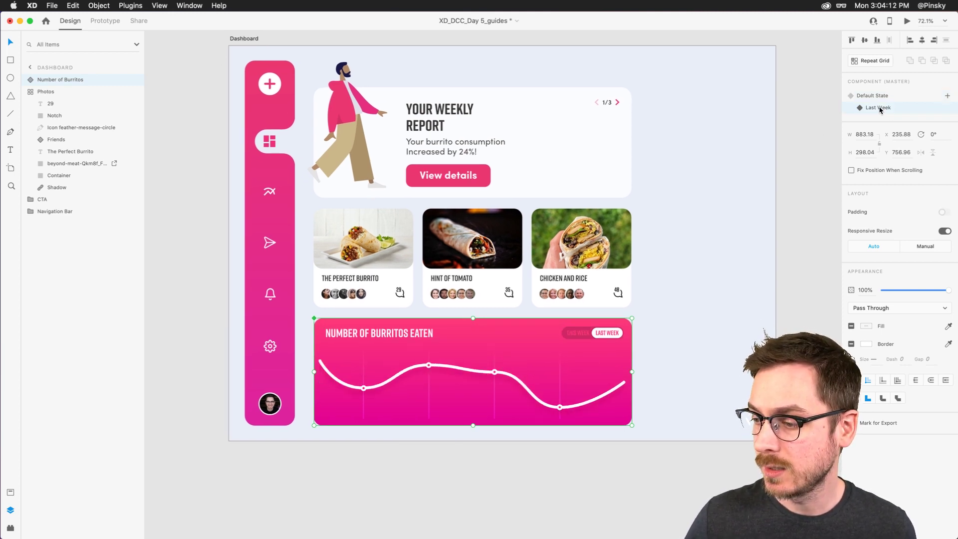
pyautogui.click(887, 98)
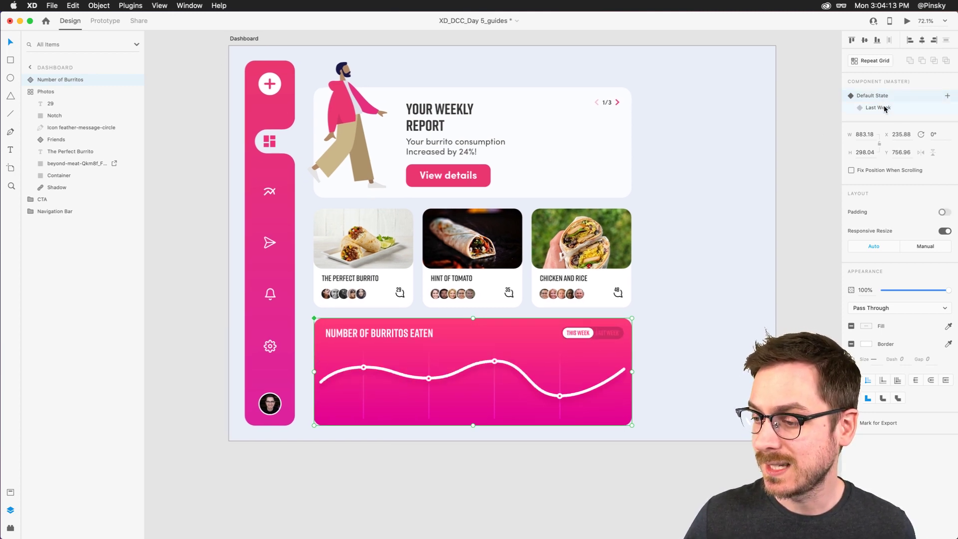
# - Preview the dashboard, switch the burrito chart between Last Week and This Week, and close the preview
pyautogui.click(907, 21)
pyautogui.moveTo(528, 16); pyautogui.dragTo(422, 16)
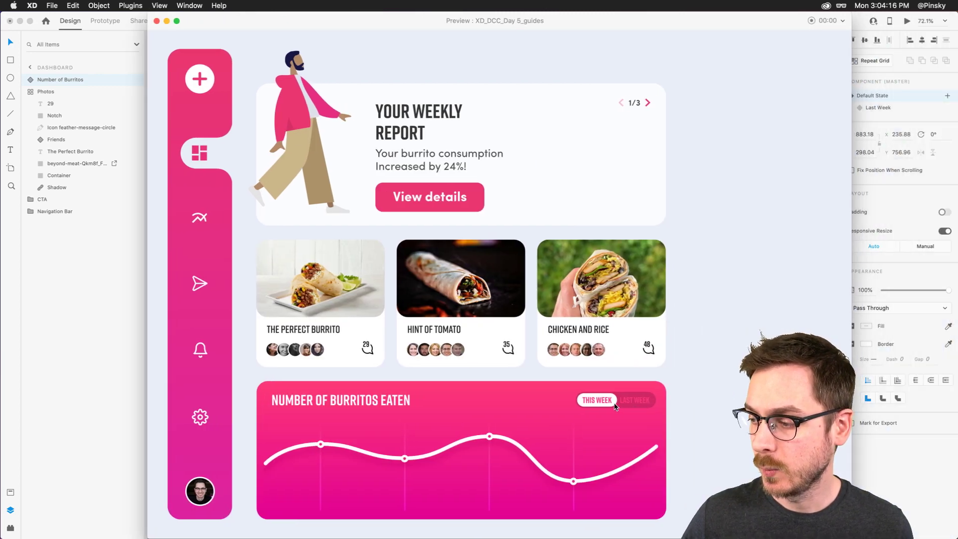
pyautogui.click(639, 401)
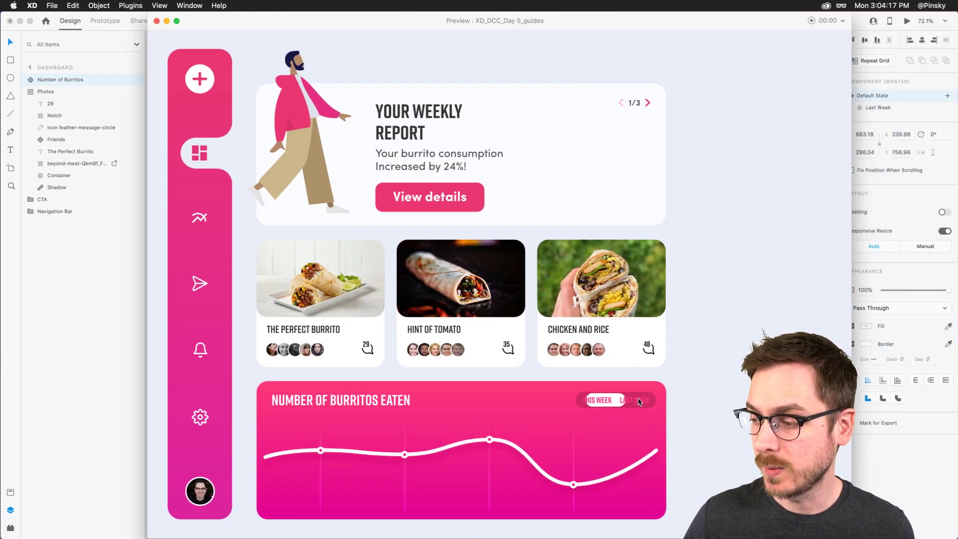
pyautogui.click(606, 400)
pyautogui.click(634, 400)
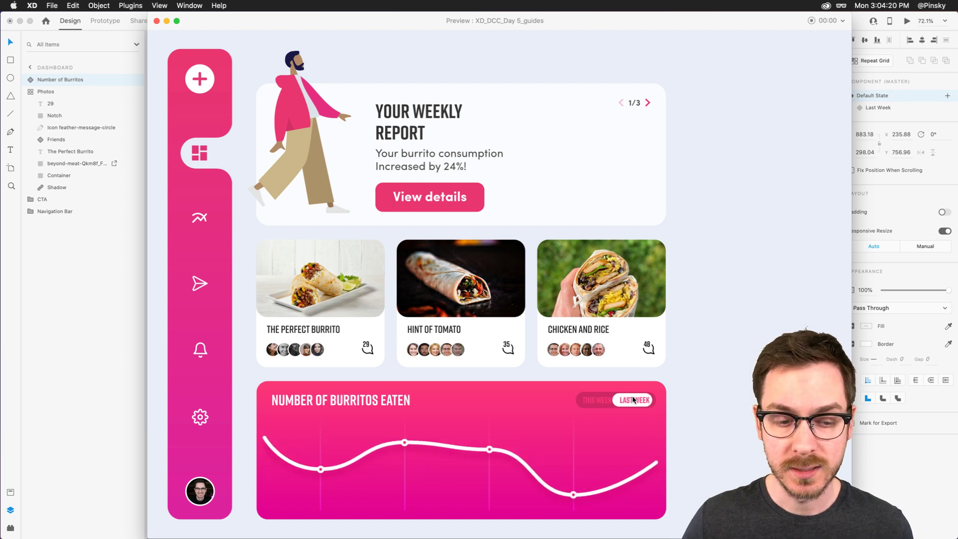
pyautogui.press('super+w')
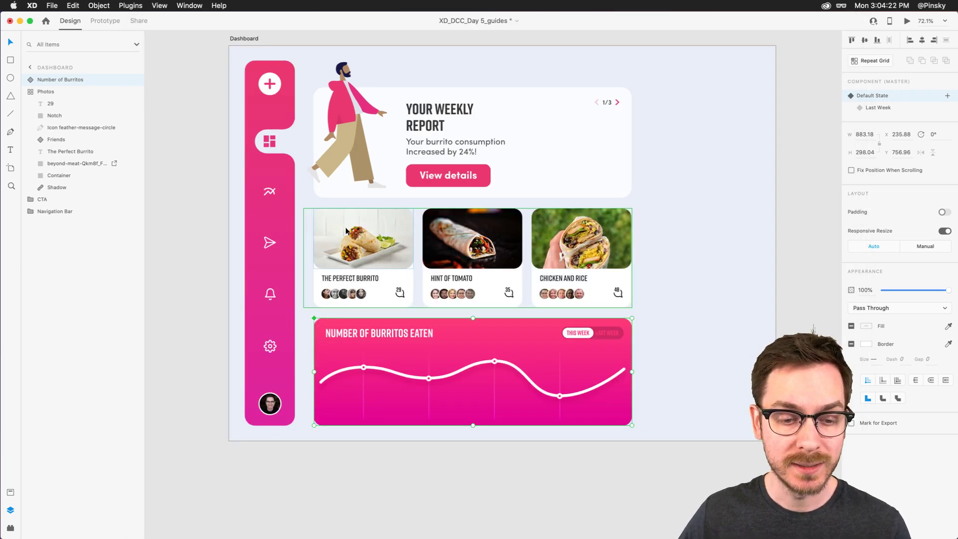
pyautogui.scroll(2, 491, 35)
pyautogui.hscroll(2, 490, 35)
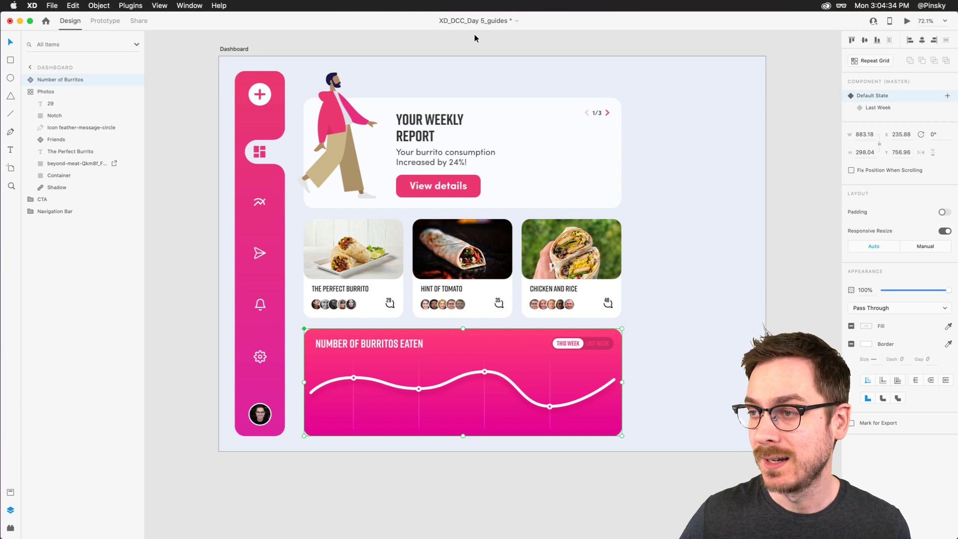
pyautogui.scroll(1, 474, 38)
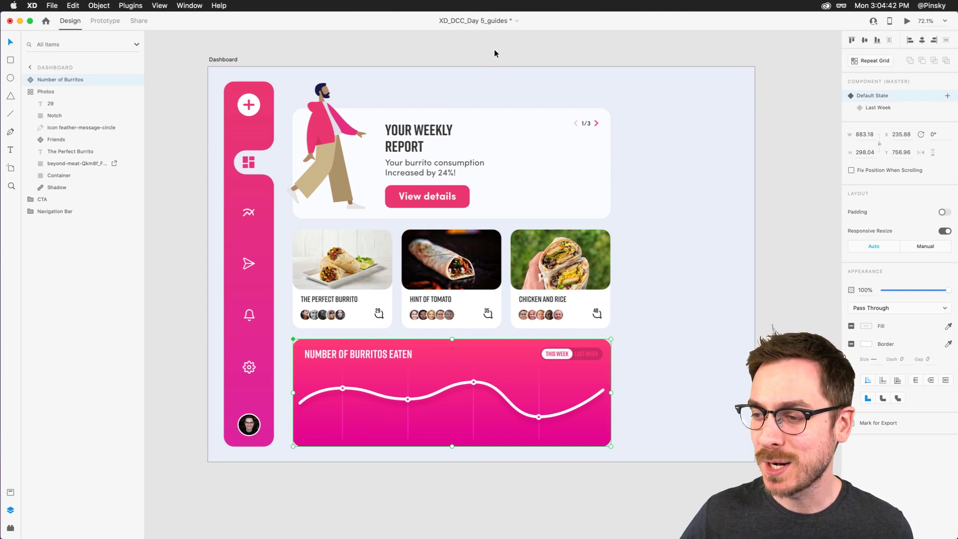
pyautogui.hscroll(3, 386, 241)
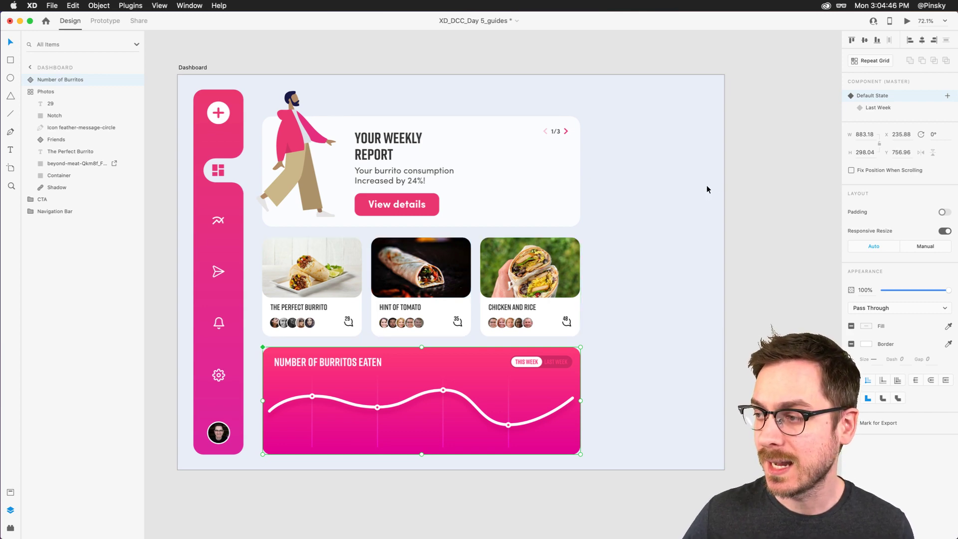
# - Add vertical guides on the Dashboard artboard at the navigation bar's left edge and at the weekly report card's left and right edges
pyautogui.scroll(5, 751, 196)
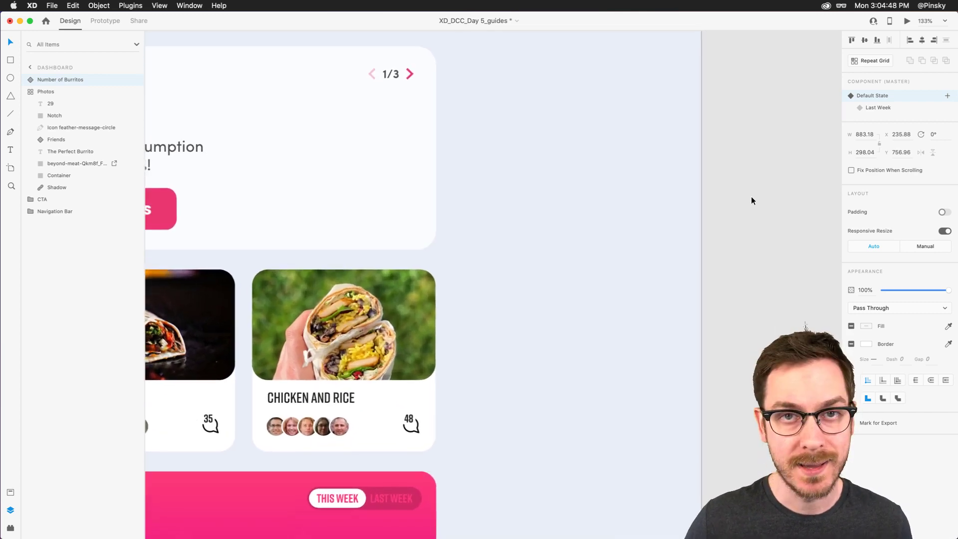
pyautogui.press('super+0')
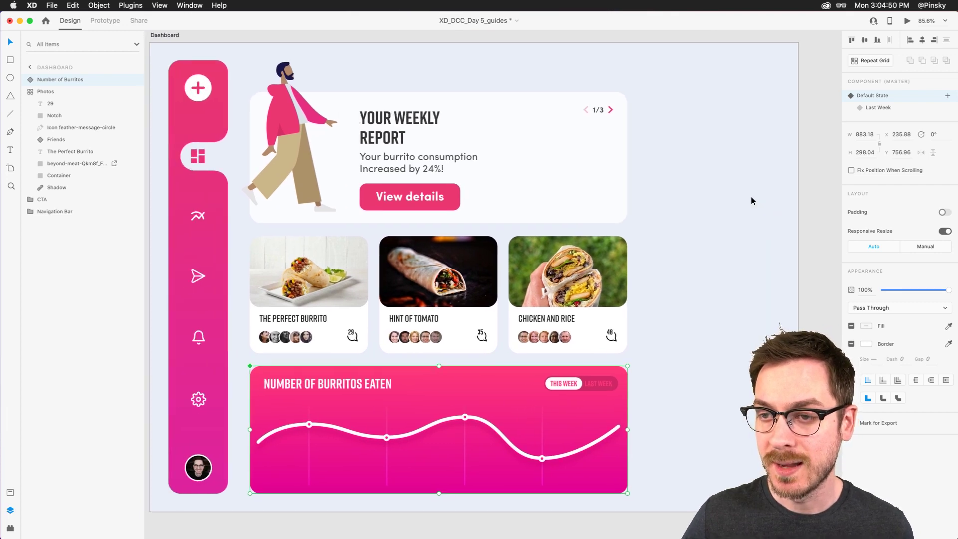
pyautogui.hscroll(-2, 242, 139)
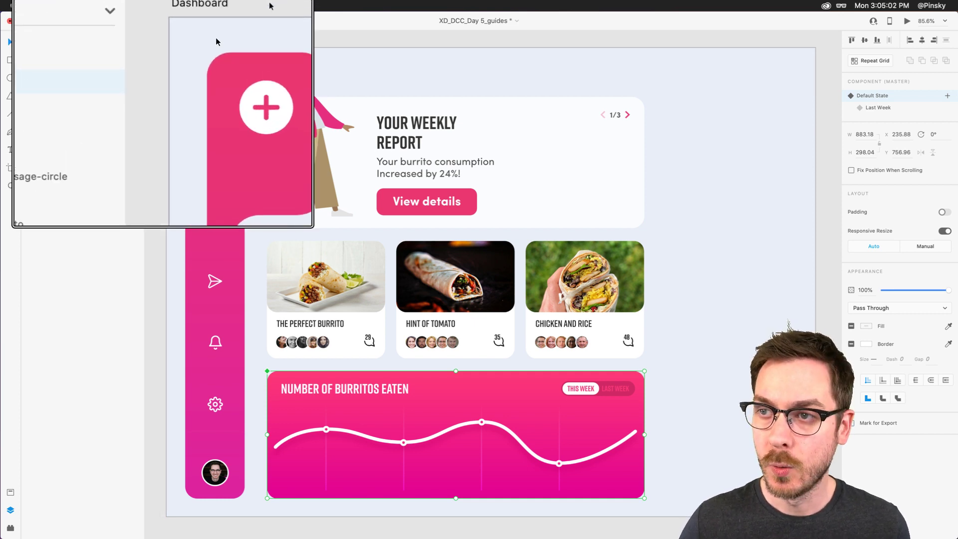
pyautogui.click(166, 64)
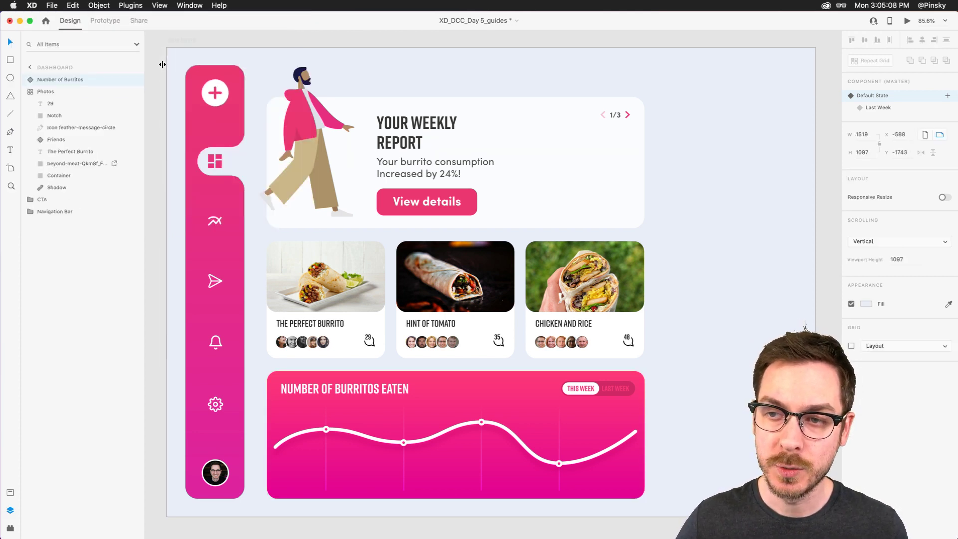
pyautogui.moveTo(167, 64); pyautogui.dragTo(267, 73)
pyautogui.moveTo(162, 98); pyautogui.dragTo(643, 77)
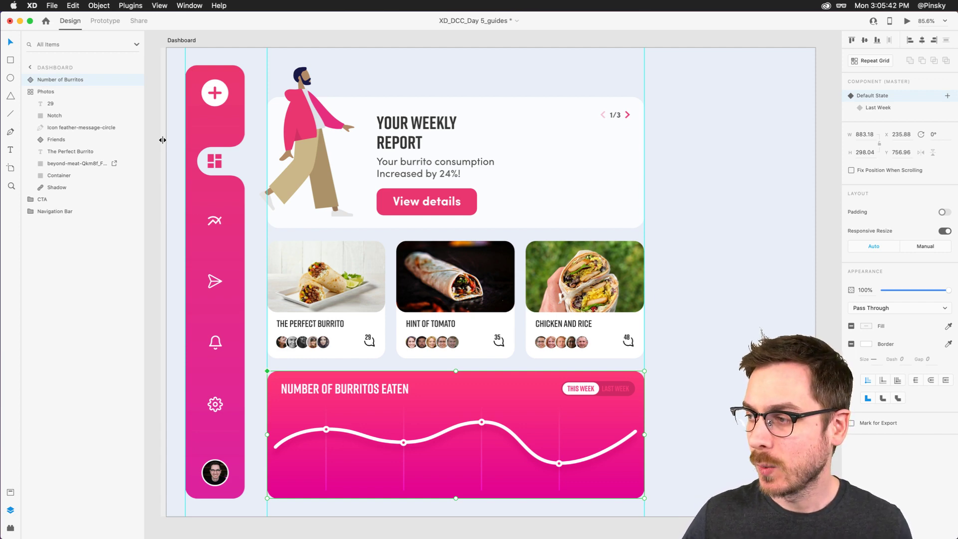
# - Add a vertical guide at X 1143, 24 px to the right of the weekly report card's edge
pyautogui.scroll(3, 723, 154)
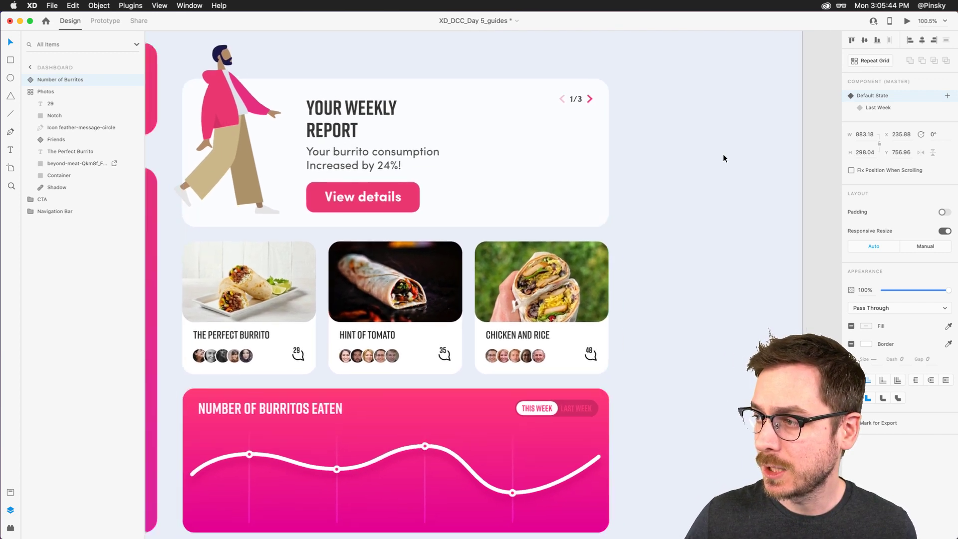
pyautogui.scroll(-3, 723, 155)
pyautogui.moveTo(194, 117); pyautogui.dragTo(641, 117)
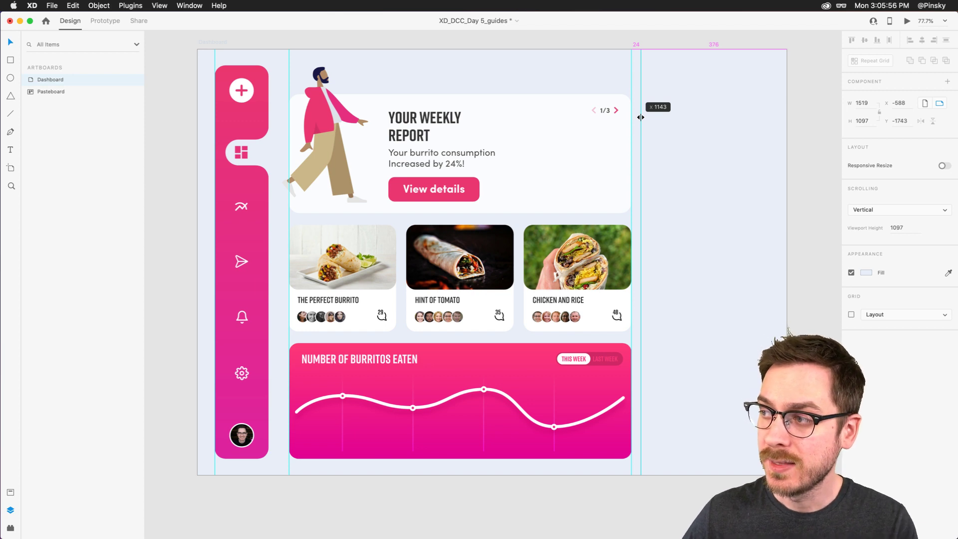
pyautogui.moveTo(641, 117); pyautogui.dragTo(641, 116)
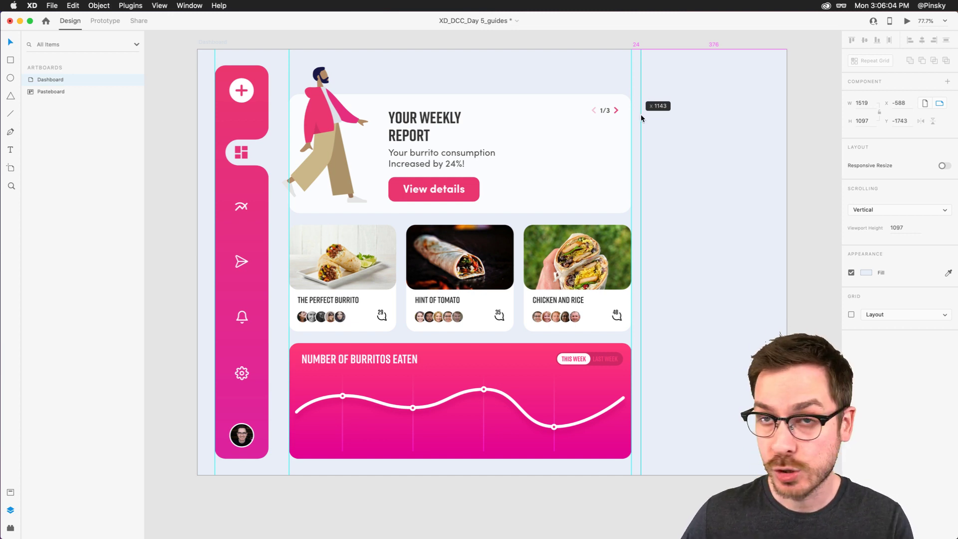
pyautogui.moveTo(641, 116); pyautogui.dragTo(641, 116)
pyautogui.press('super+z')
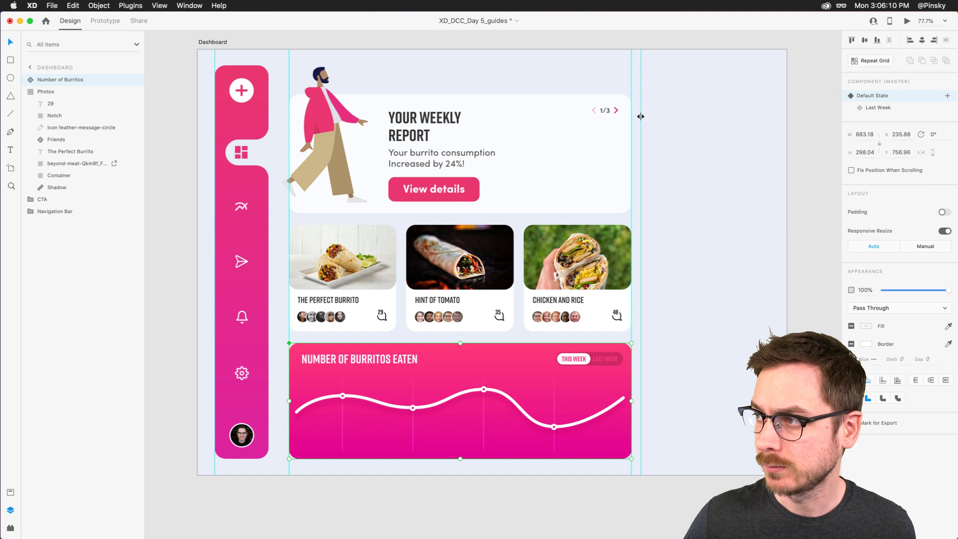
# - Check the navigation bar's left margin and place a vertical guide at X 1475, 44 px from the artboard's right edge
pyautogui.moveTo(193, 180); pyautogui.dragTo(777, 134)
pyautogui.click(237, 129)
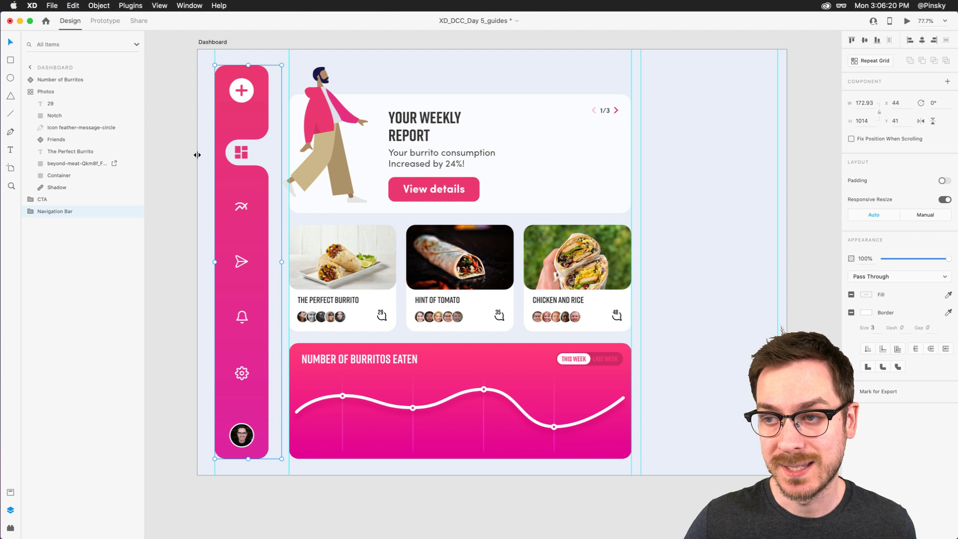
pyautogui.moveTo(639, 105); pyautogui.dragTo(645, 106)
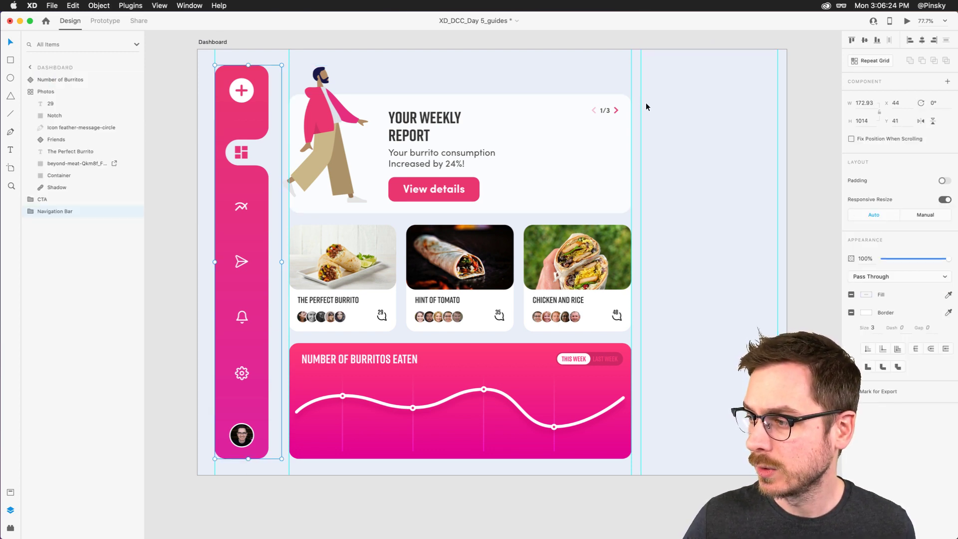
pyautogui.hscroll(5, 745, 164)
pyautogui.scroll(5, 746, 164)
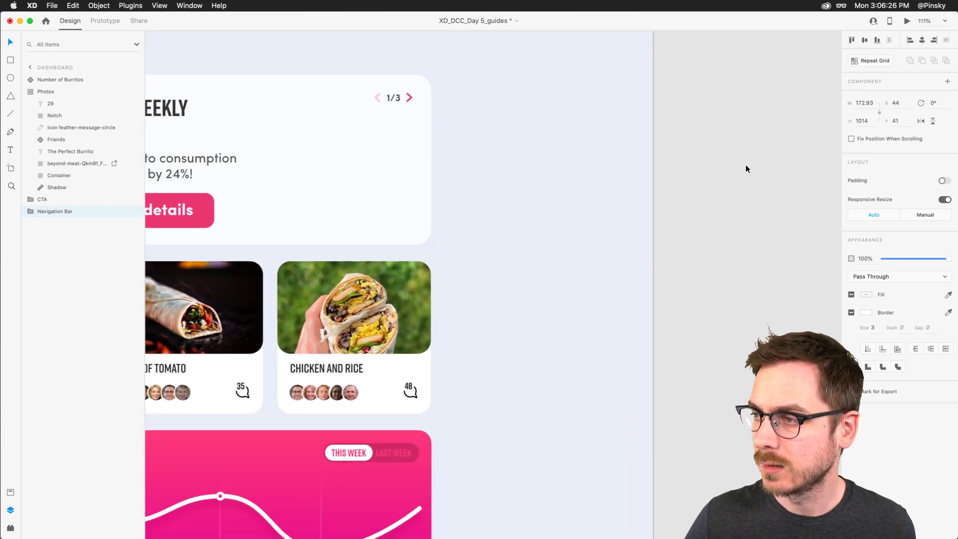
pyautogui.moveTo(624, 139); pyautogui.dragTo(615, 139)
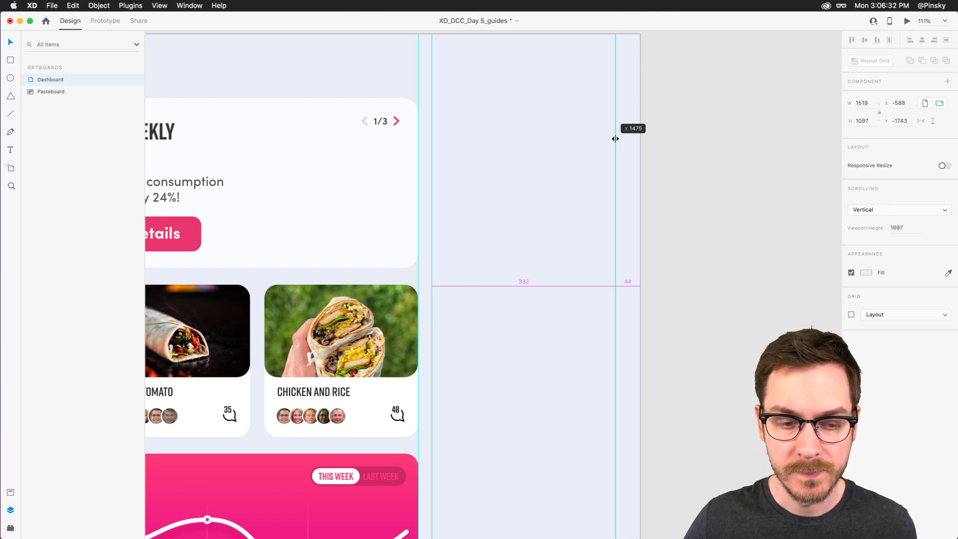
pyautogui.press('Tab')
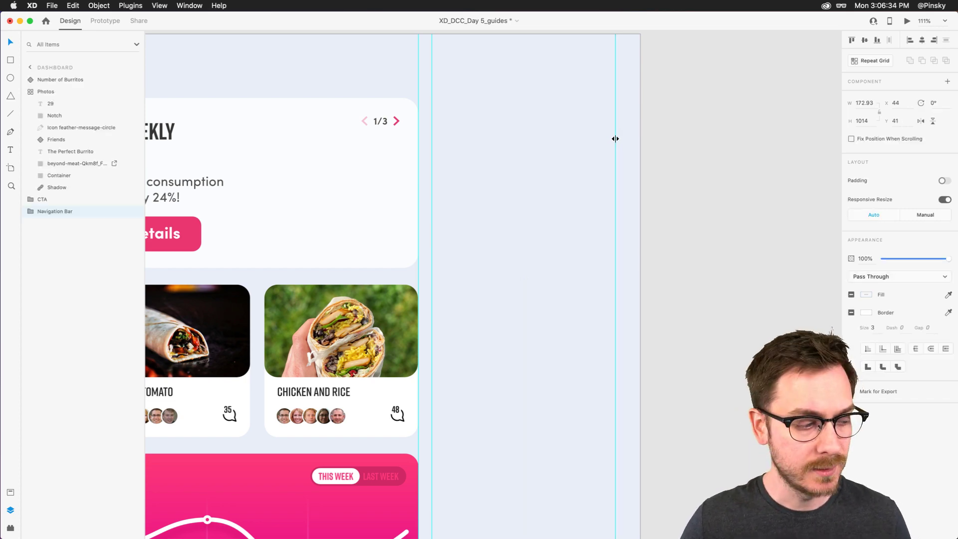
# - Add a horizontal guide across the artboard along the top edge of the weekly report card
pyautogui.scroll(-5, 615, 139)
pyautogui.scroll(3, 615, 139)
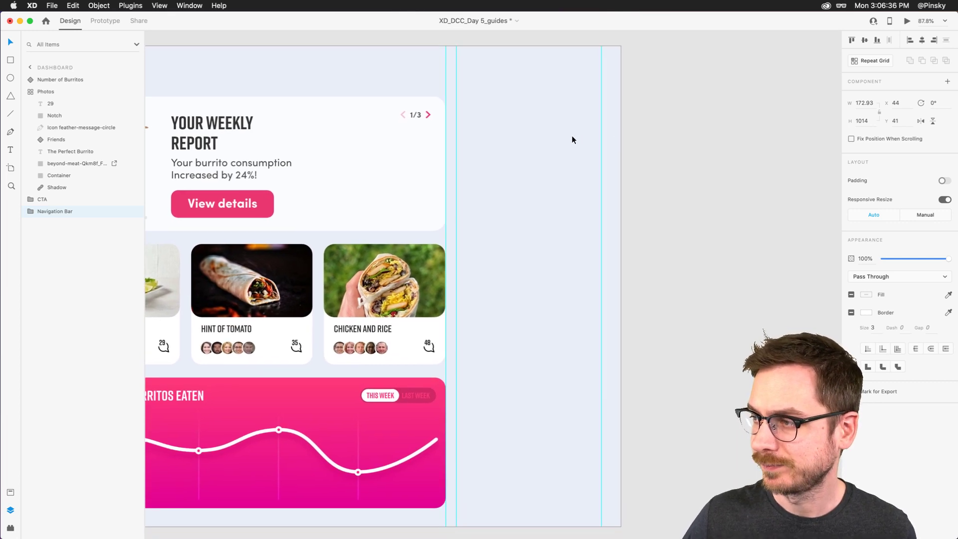
pyautogui.scroll(-1, 572, 139)
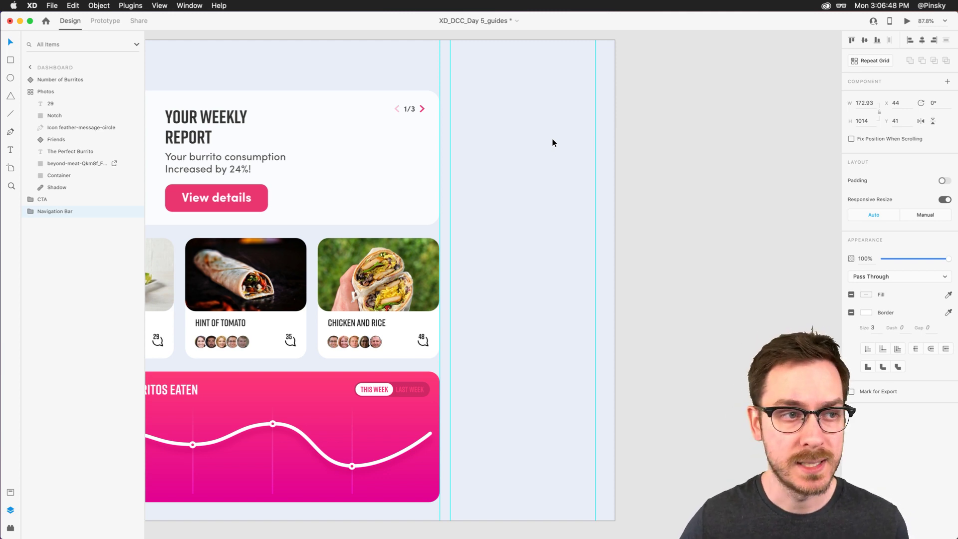
pyautogui.click(10, 60)
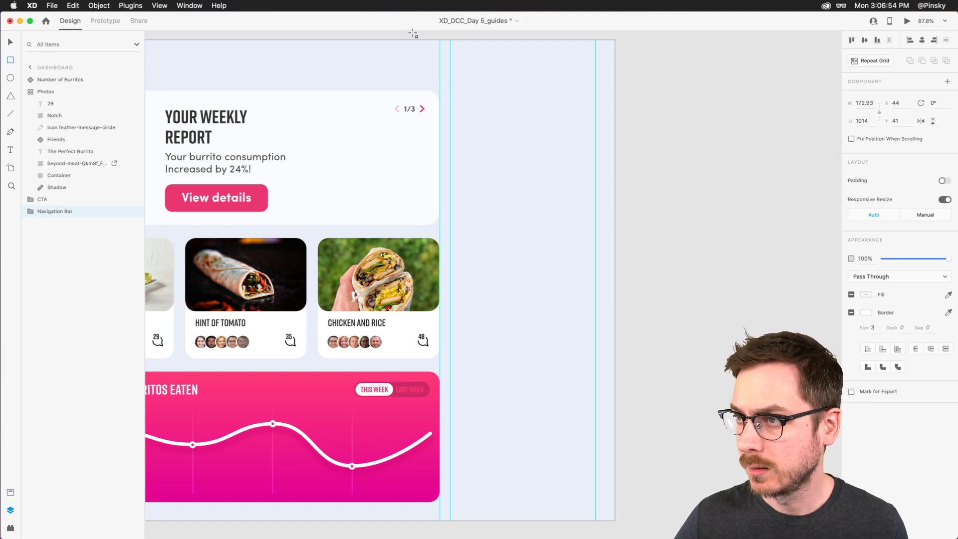
pyautogui.press('v')
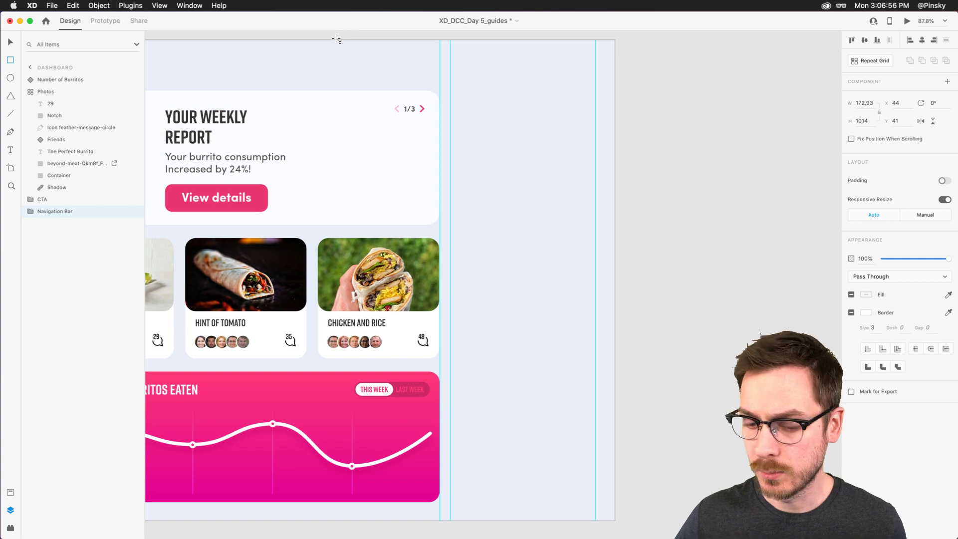
pyautogui.moveTo(334, 38); pyautogui.dragTo(347, 91)
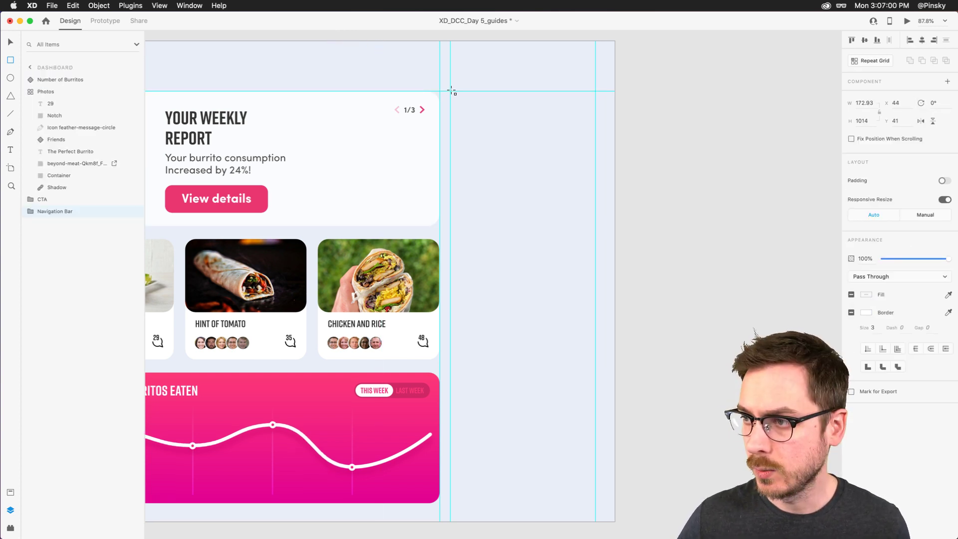
# - Draw a 332 by about 435 px rectangle between the two rightmost vertical guides, with corner radius 28 and no border
pyautogui.press('r')
pyautogui.moveTo(451, 92)
pyautogui.mouseDown()
pyautogui.moveTo(559, 231)
pyautogui.moveTo(572, 282)
pyautogui.moveTo(596, 291)
pyautogui.moveTo(586, 268)
pyautogui.mouseUp()
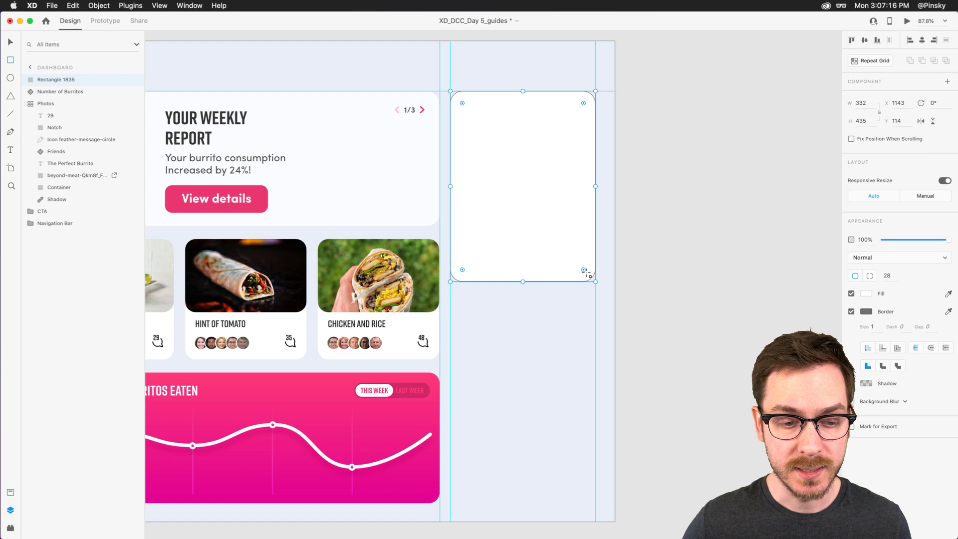
pyautogui.click(10, 43)
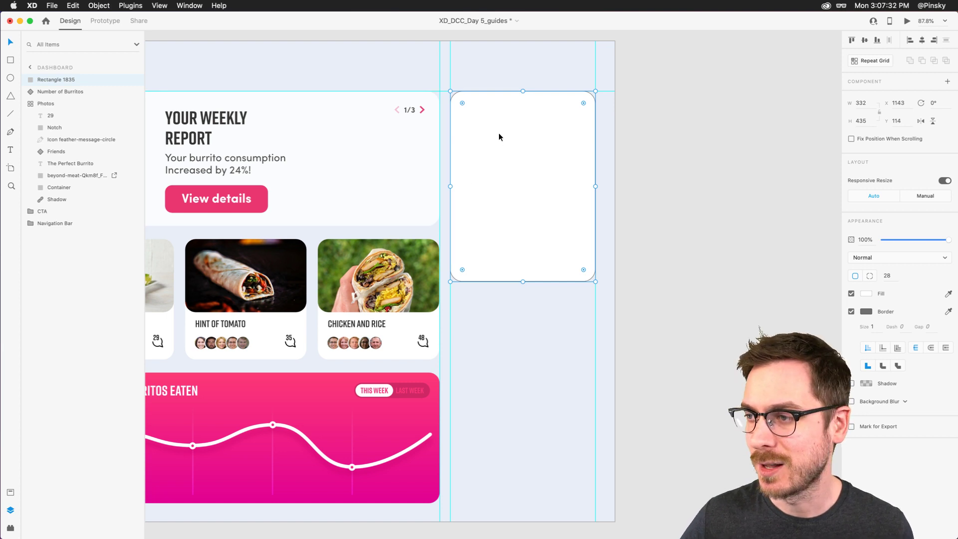
pyautogui.click(851, 311)
# - Duplicate the white rectangle below, stretch the copy to 596 px tall ending at the chart's bottom, and stack it behind the original
pyautogui.hscroll(3, 541, 247)
pyautogui.scroll(-2, 541, 247)
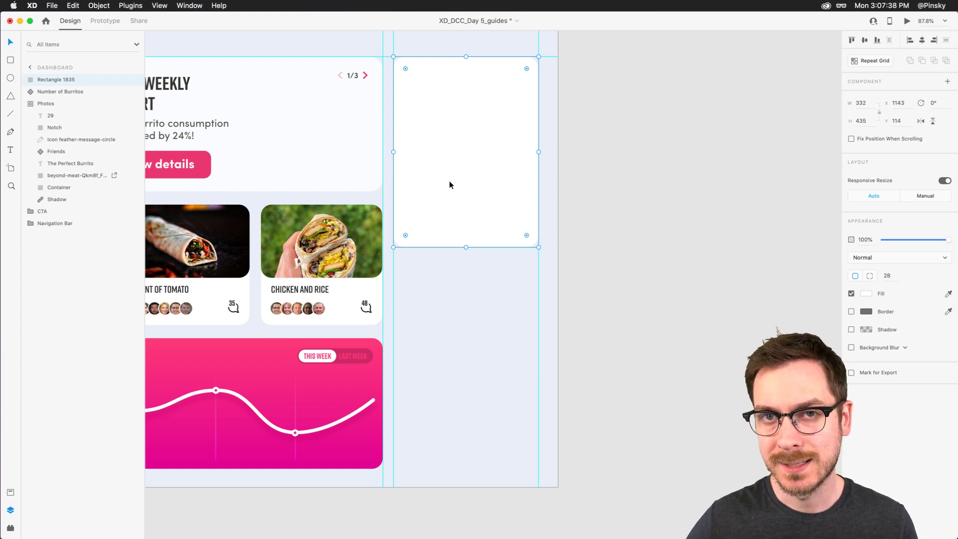
pyautogui.moveTo(459, 117); pyautogui.dragTo(460, 333)
pyautogui.moveTo(466, 278); pyautogui.dragTo(466, 208)
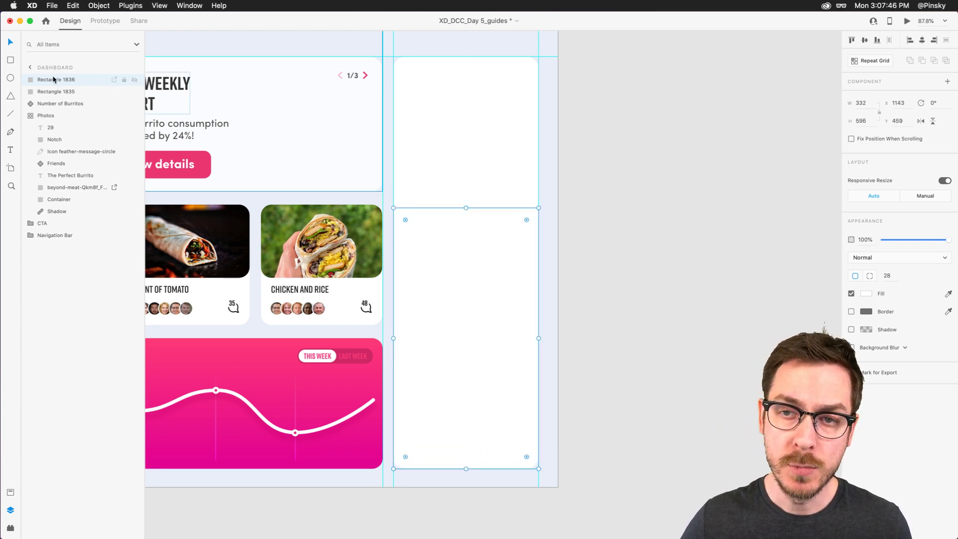
pyautogui.moveTo(60, 80); pyautogui.dragTo(47, 94)
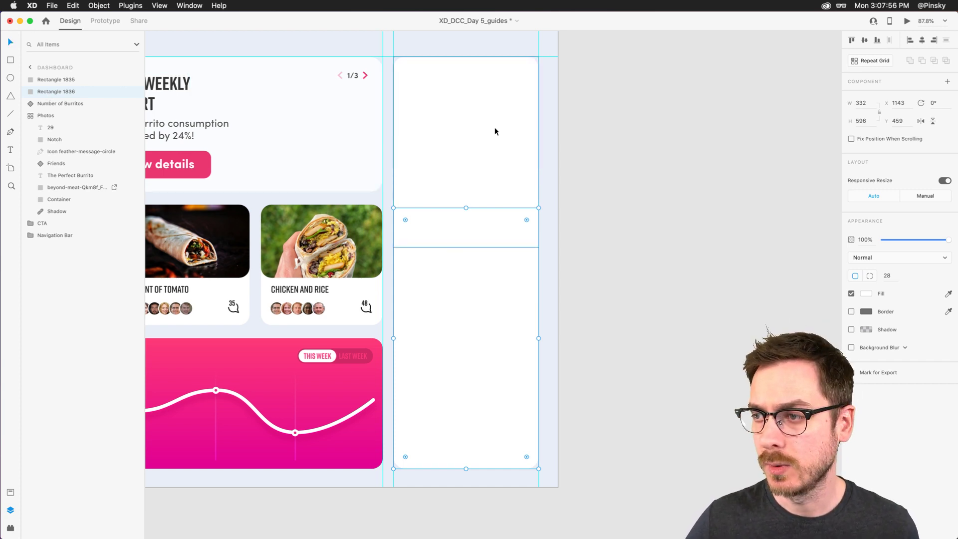
# - Compare the upper white rectangle with and without a drop shadow
pyautogui.click(470, 176)
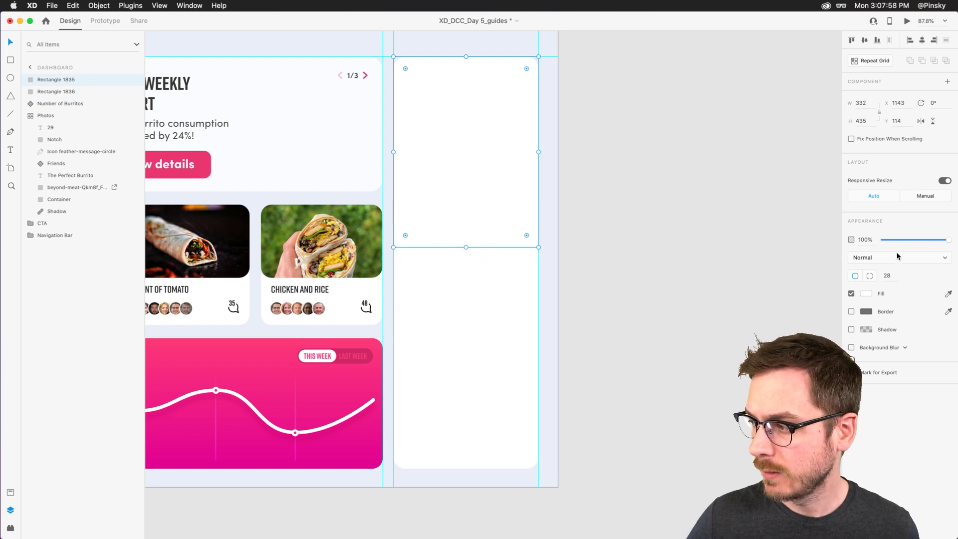
pyautogui.click(852, 329)
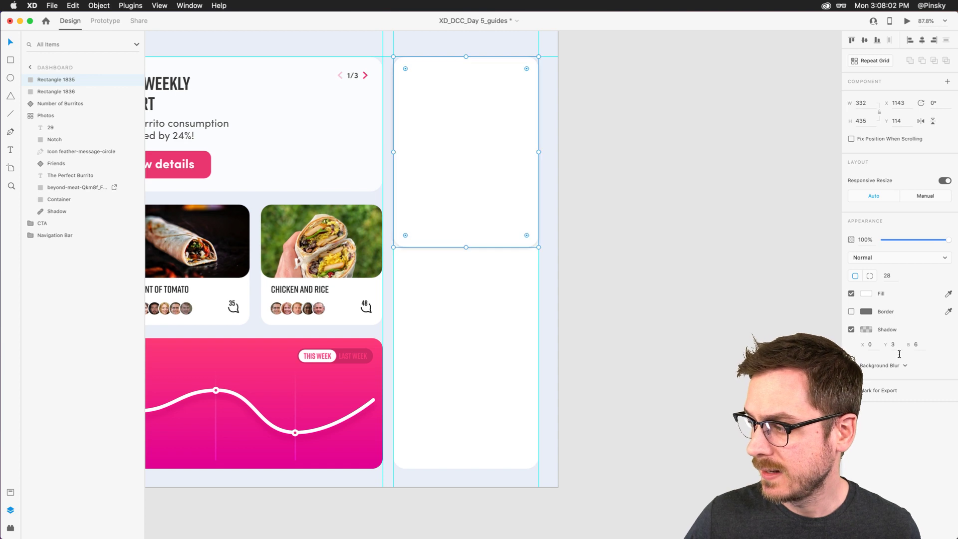
pyautogui.scroll(3, 483, 201)
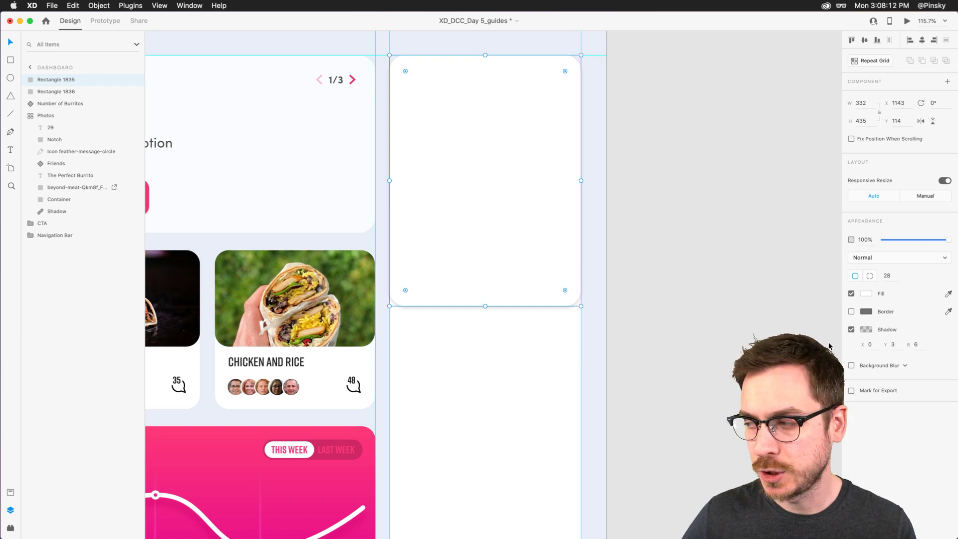
pyautogui.click(851, 329)
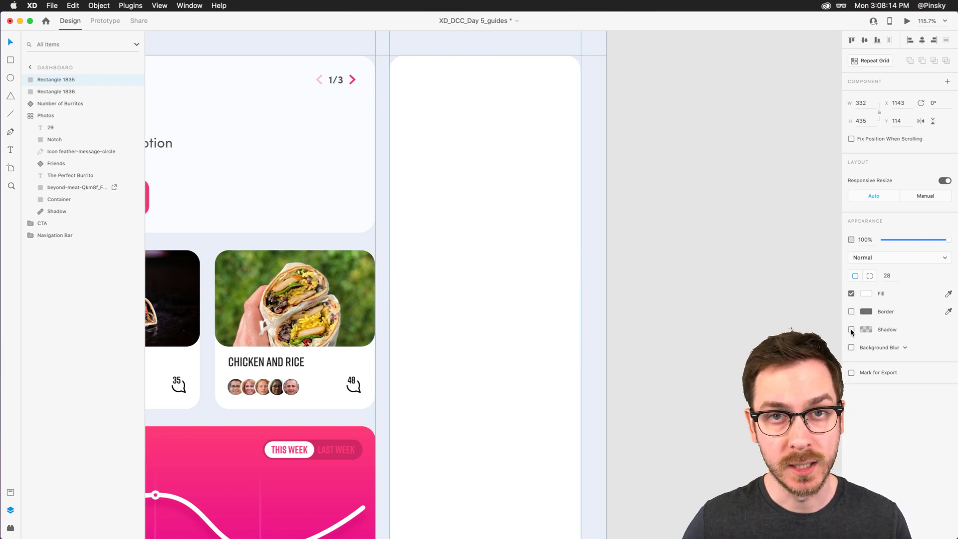
pyautogui.moveTo(457, 248); pyautogui.dragTo(458, 286)
pyautogui.moveTo(464, 339)
pyautogui.mouseDown()
pyautogui.moveTo(486, 400)
pyautogui.moveTo(475, 431)
pyautogui.mouseUp()
# - Enable the drop shadow on the upper white rectangle and set its Y offset to 7
pyautogui.click(459, 241)
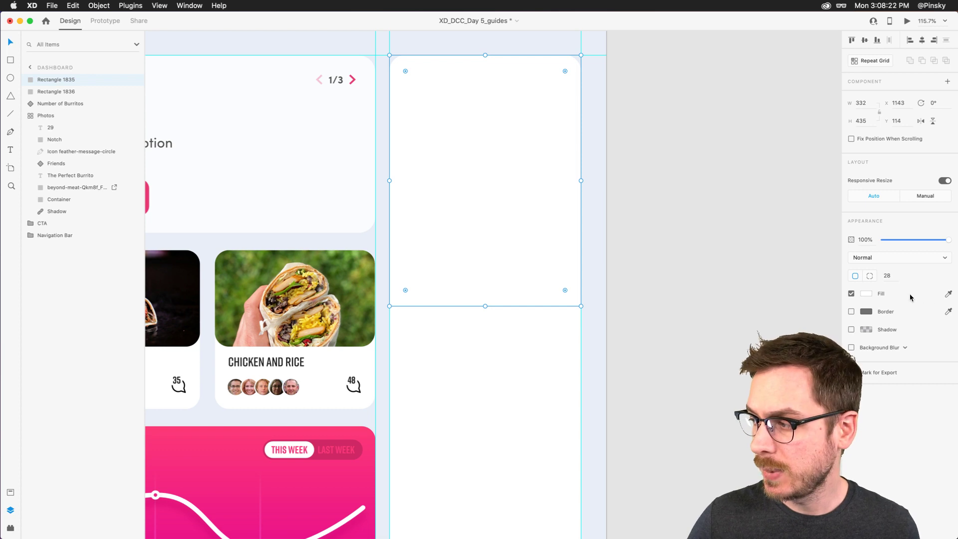
pyautogui.click(851, 329)
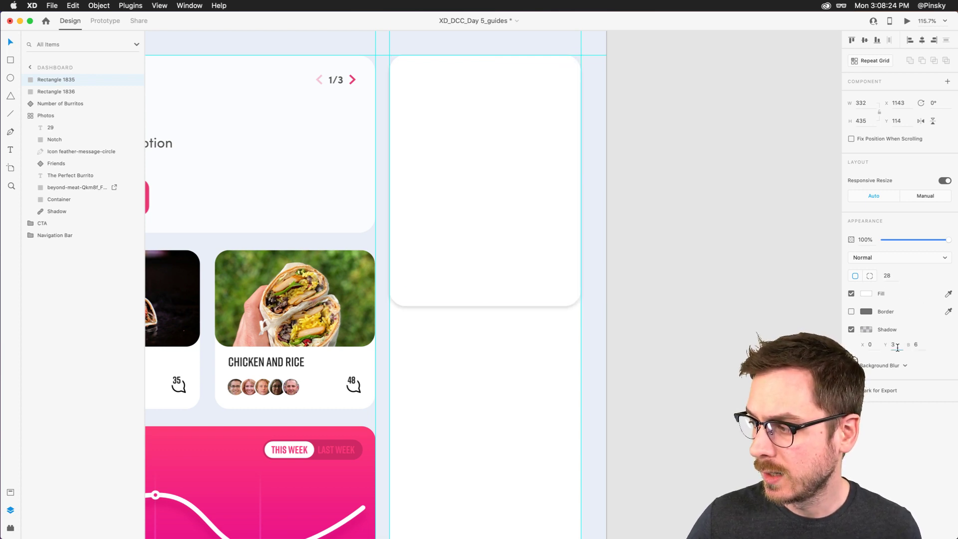
pyautogui.click(897, 347)
pyautogui.write('7')
pyautogui.press('Return')
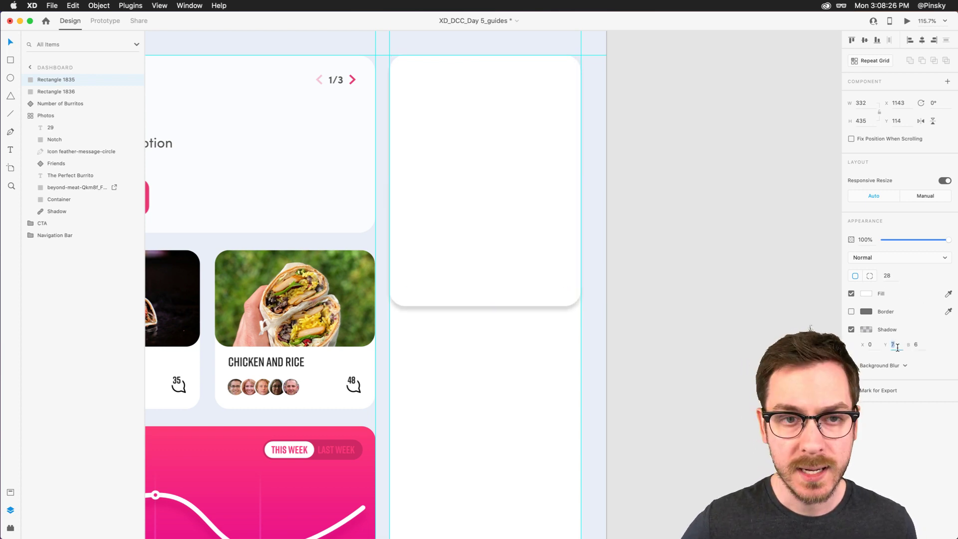
# - Try a much darker drop shadow on the upper white rectangle and lower its opacity back to a faint level
pyautogui.click(866, 329)
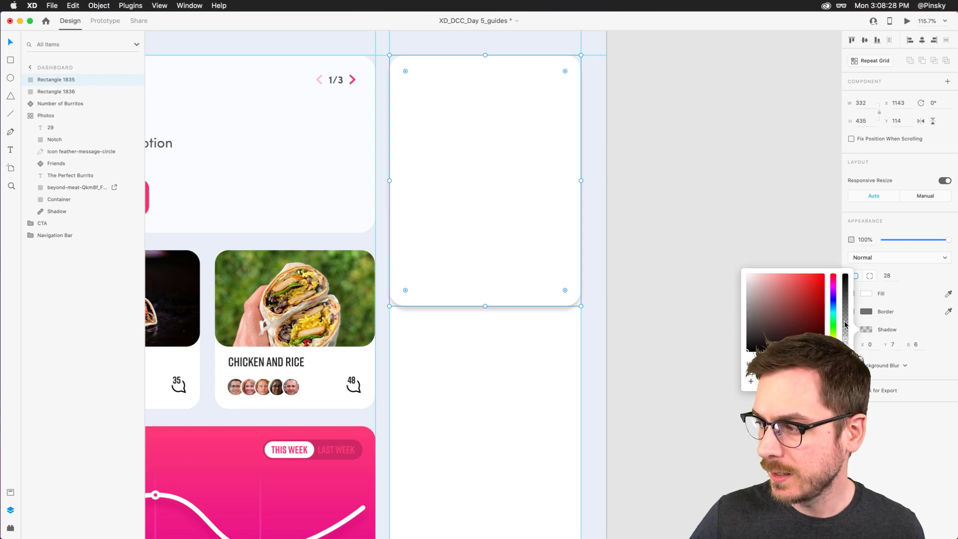
pyautogui.moveTo(845, 324); pyautogui.dragTo(844, 303)
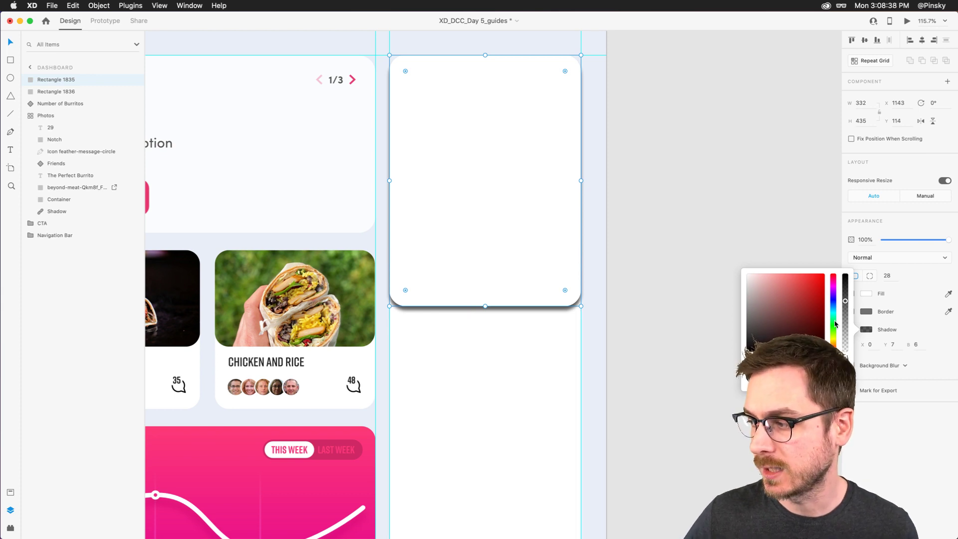
pyautogui.moveTo(844, 300); pyautogui.dragTo(846, 342)
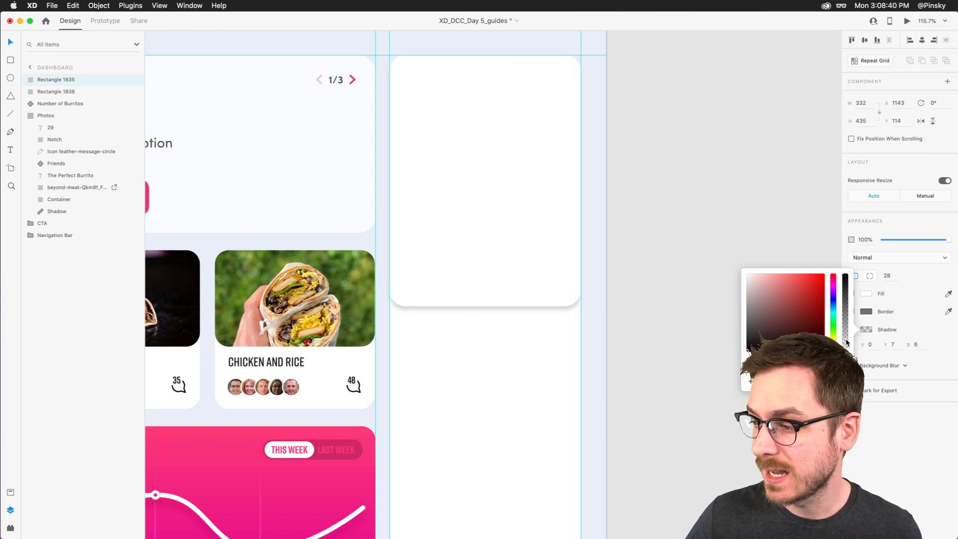
# - Soften the upper white rectangle's shadow by setting its blur to 26
pyautogui.click(923, 346)
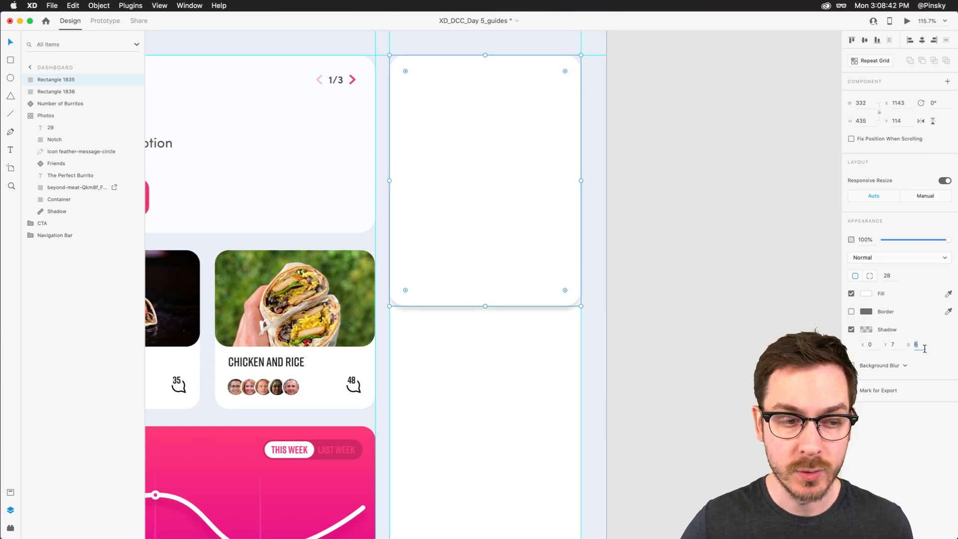
pyautogui.write('16')
pyautogui.press('Return')
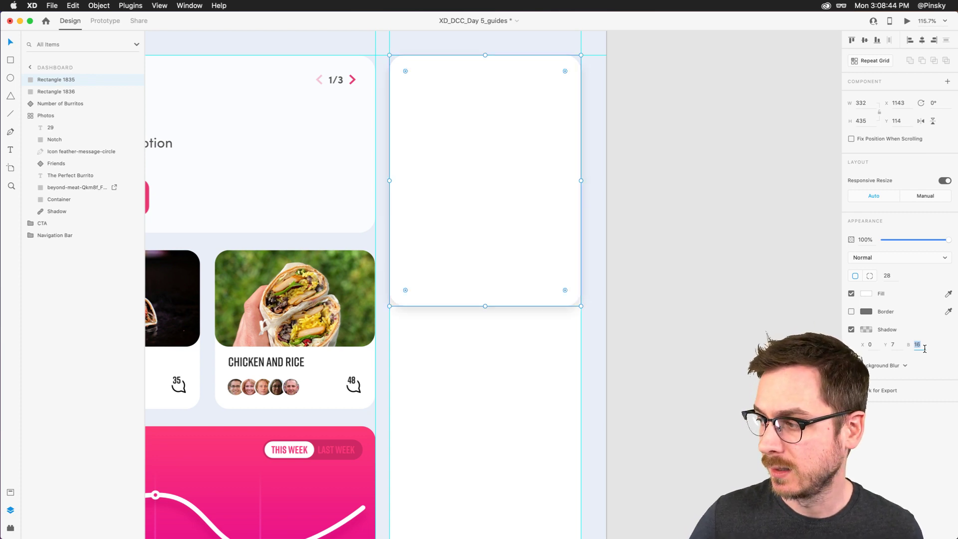
pyautogui.write('26')
pyautogui.press('Return')
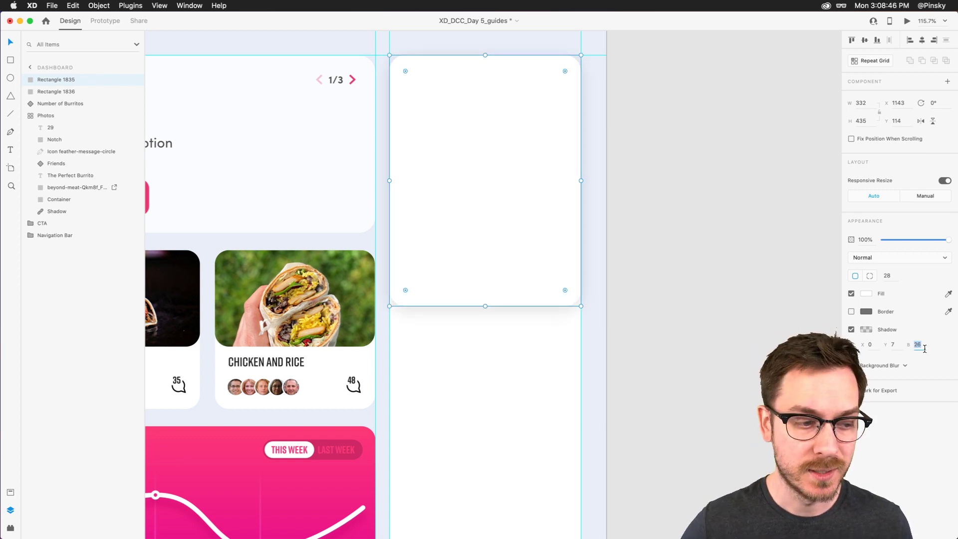
# - Change the shadow colour of the upper white rectangle to a medium-dark blue
pyautogui.click(866, 330)
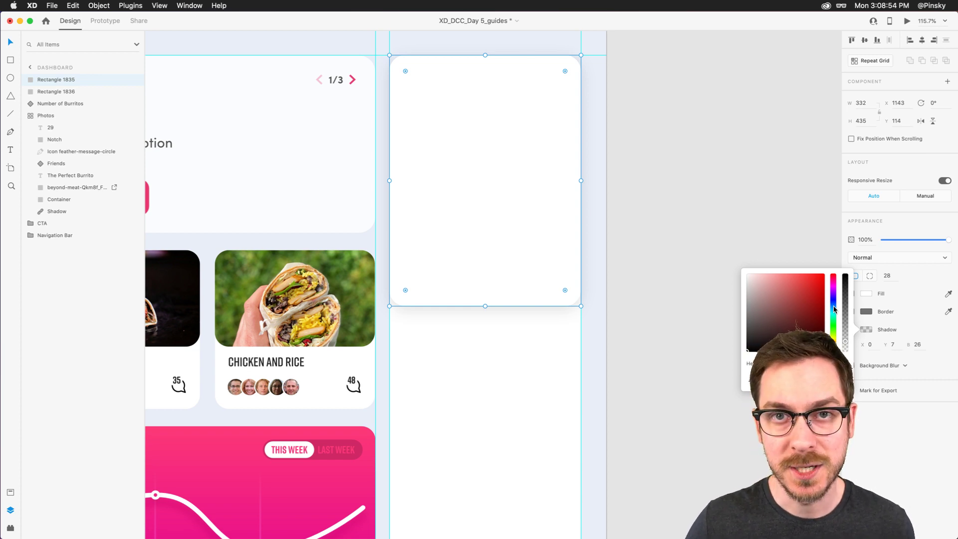
pyautogui.click(834, 310)
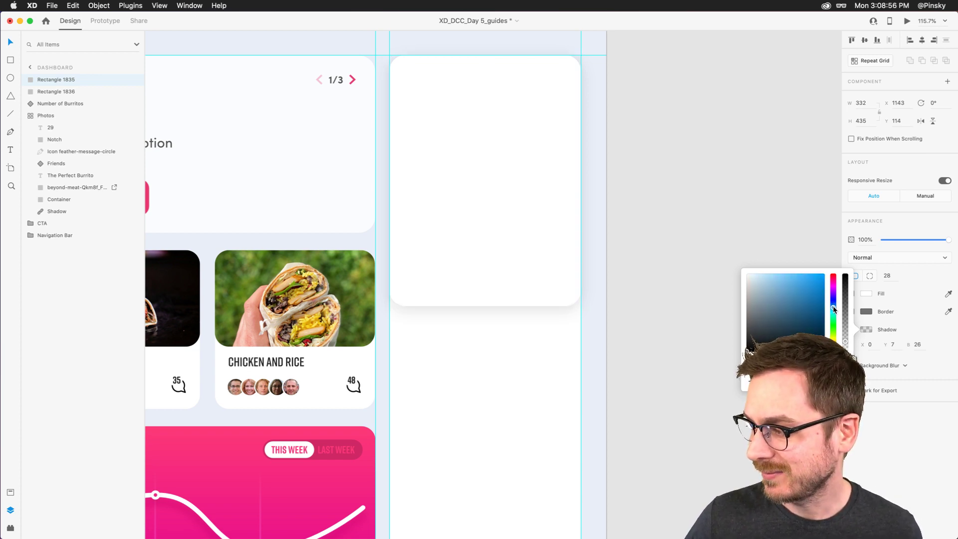
pyautogui.click(818, 311)
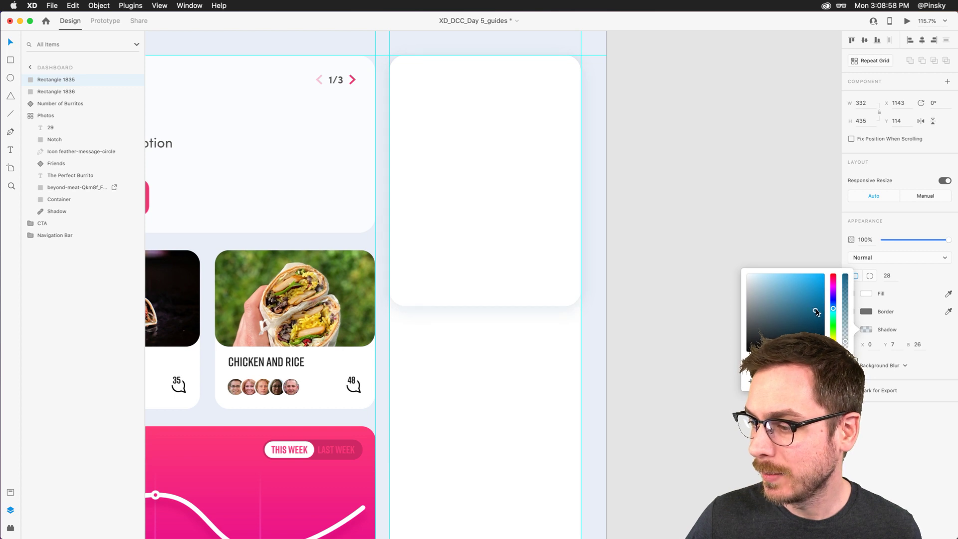
pyautogui.press('Escape')
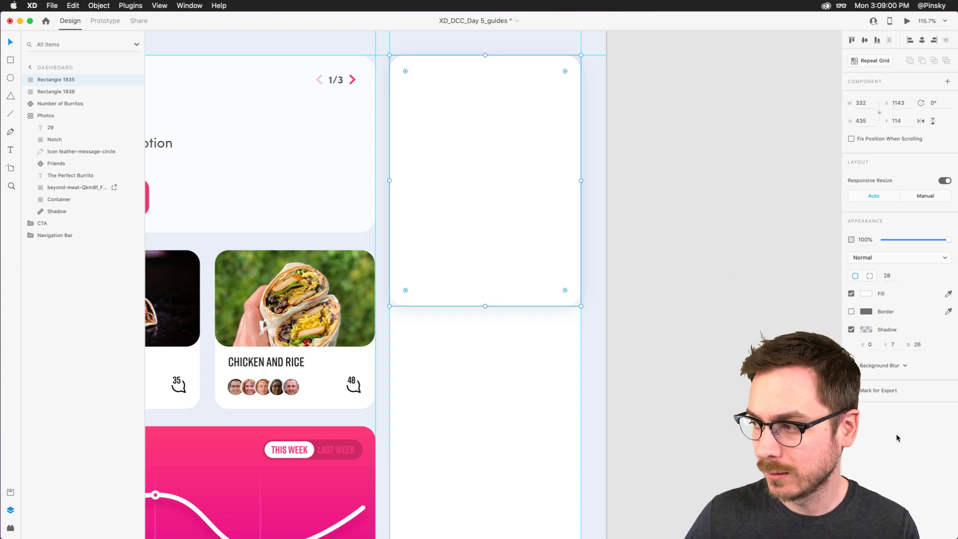
# - Set the shadow's Y offset to 10 and slightly adjust the opacity of its blue colour
pyautogui.click(893, 345)
pyautogui.press('Up')
pyautogui.press('Up')
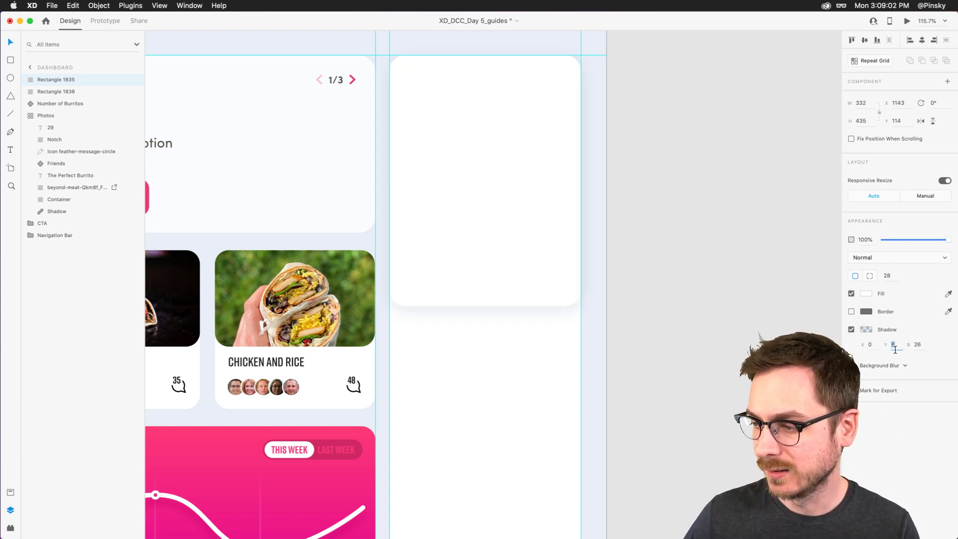
pyautogui.press('Up')
pyautogui.click(866, 330)
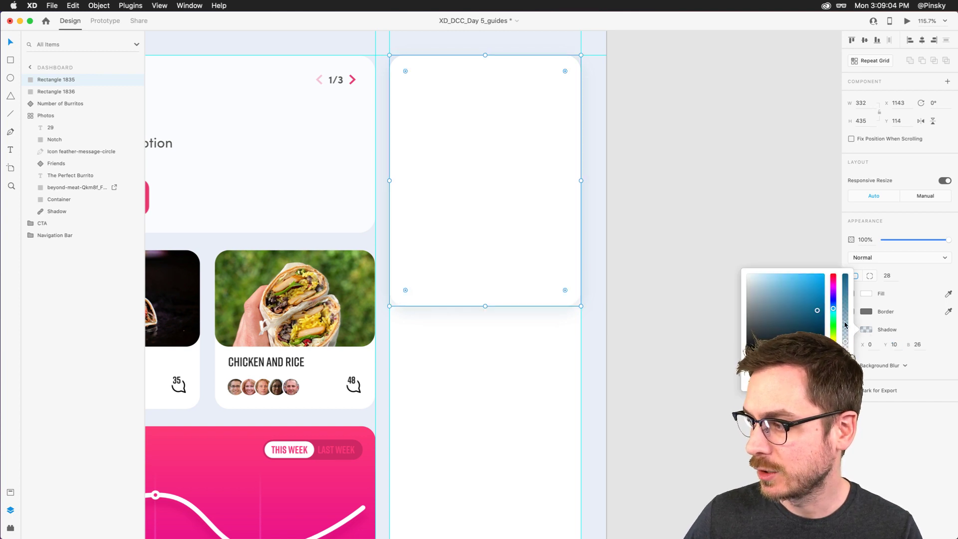
pyautogui.click(844, 341)
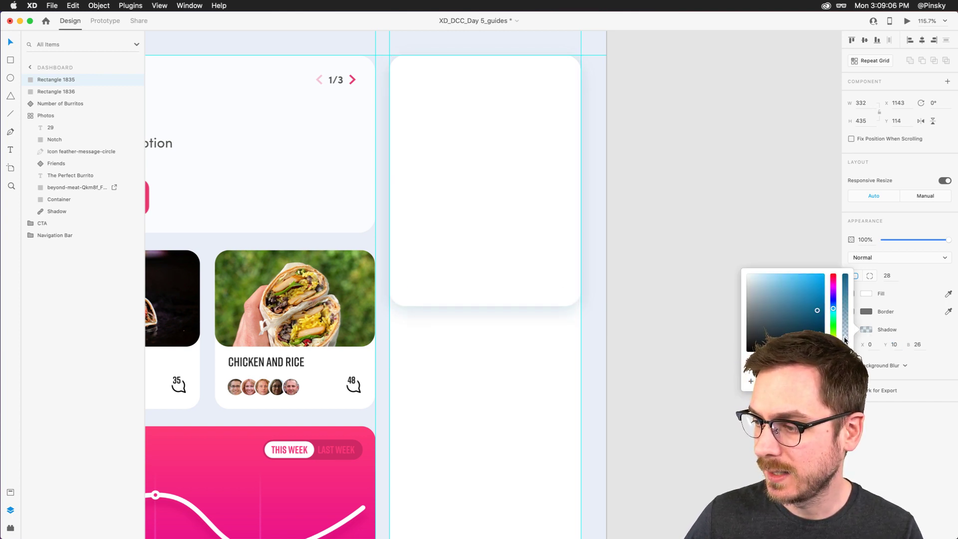
pyautogui.press('Escape')
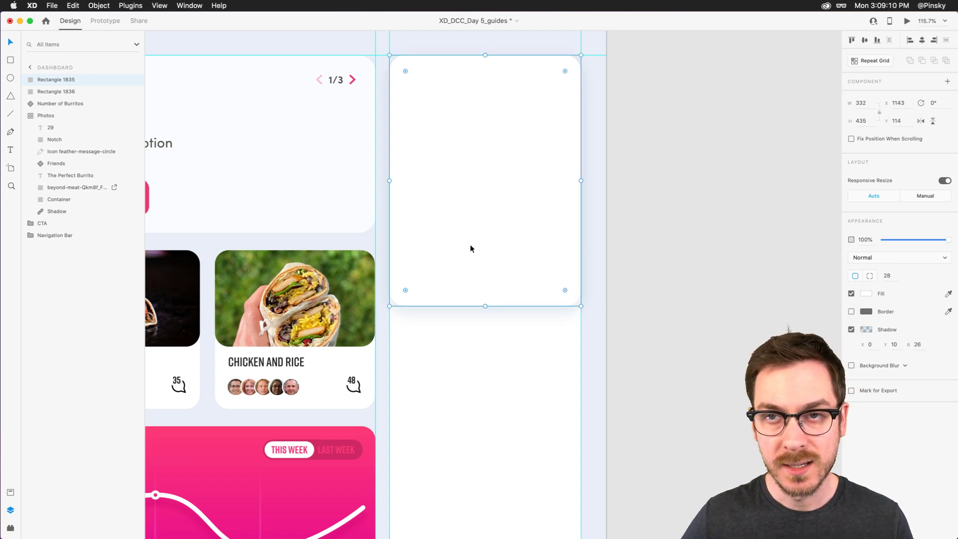
# - Review the shadow on the whole dashboard and shift its hue slightly towards cyan
pyautogui.click(721, 340)
pyautogui.scroll(-3, 439, 208)
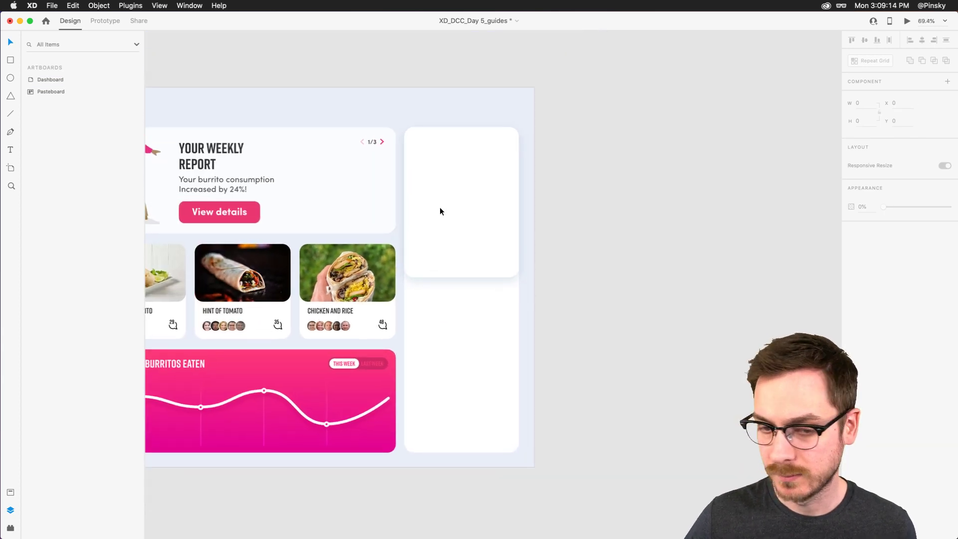
pyautogui.click(468, 249)
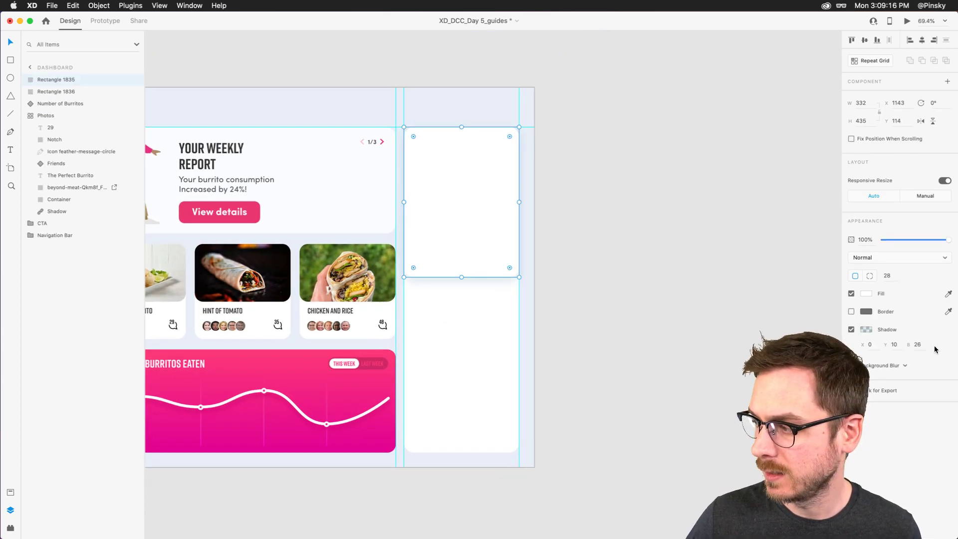
pyautogui.click(866, 329)
pyautogui.click(833, 310)
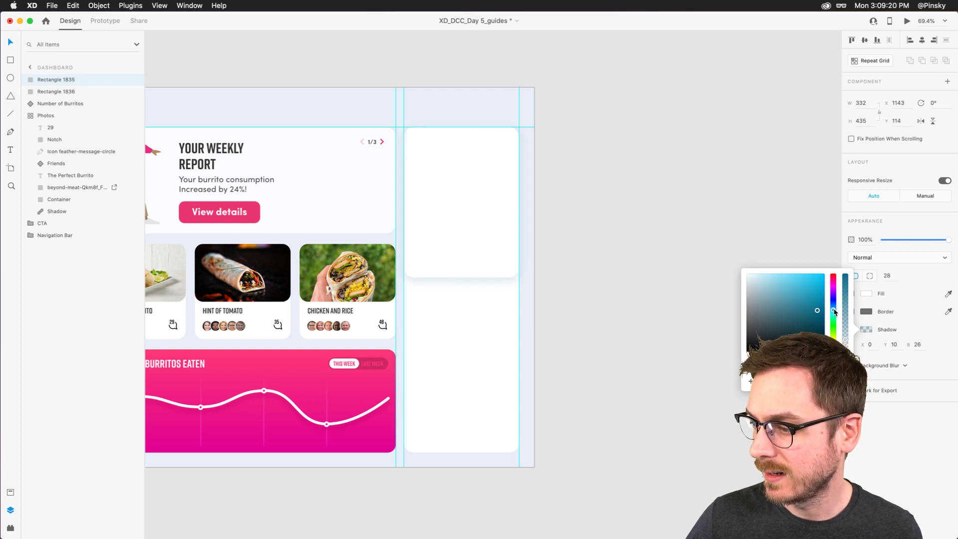
pyautogui.click(481, 205)
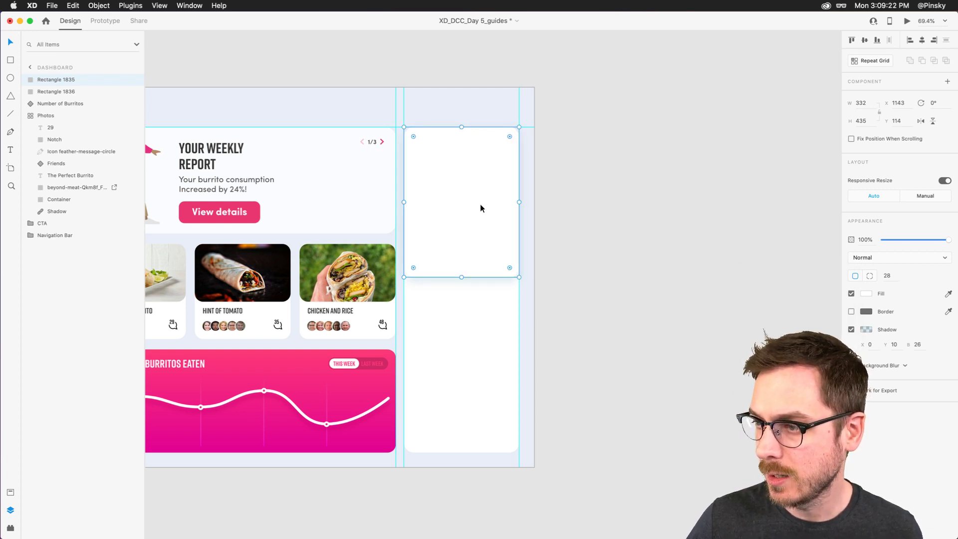
# - Draw a circle about 173 px wide in the upper part of the top white rectangle
pyautogui.scroll(3, 481, 205)
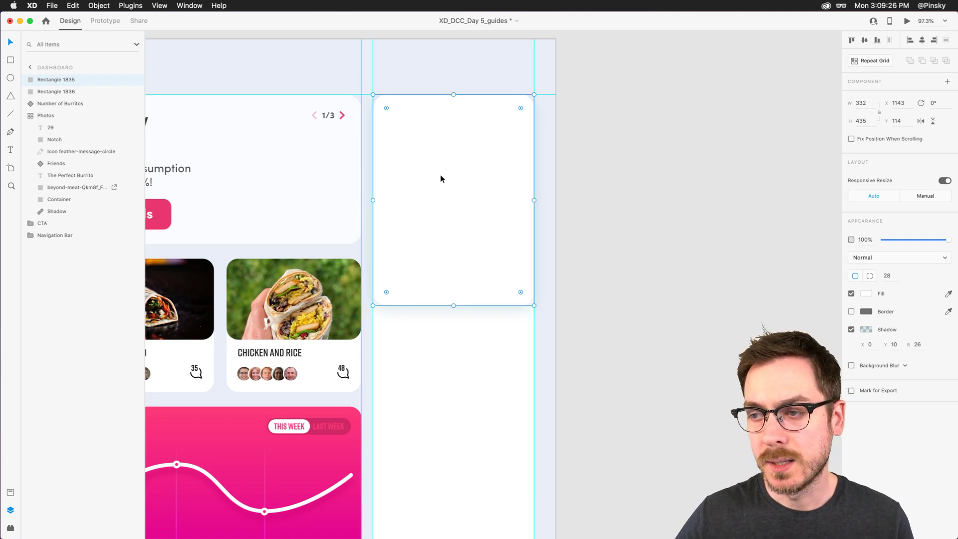
pyautogui.click(10, 78)
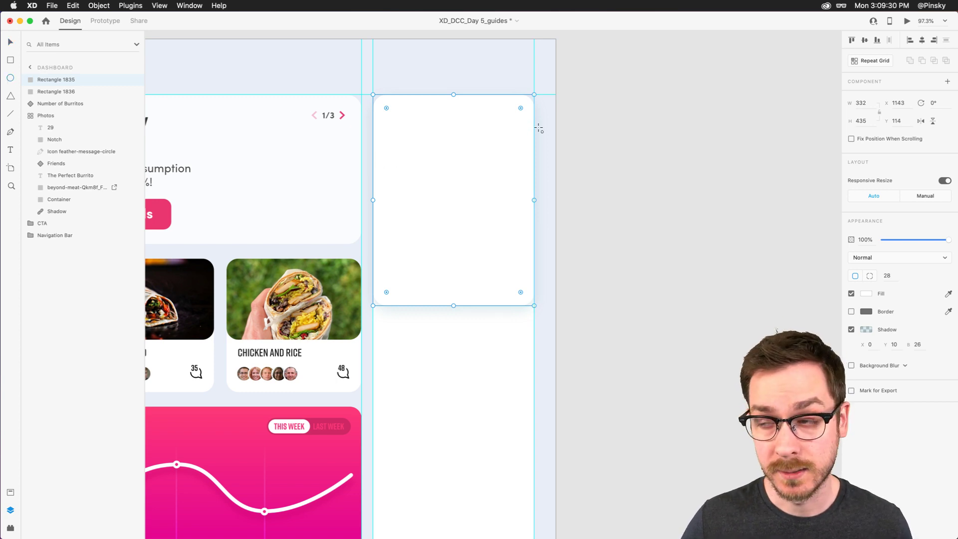
pyautogui.moveTo(411, 132); pyautogui.dragTo(507, 216)
pyautogui.moveTo(430, 154); pyautogui.dragTo(458, 154)
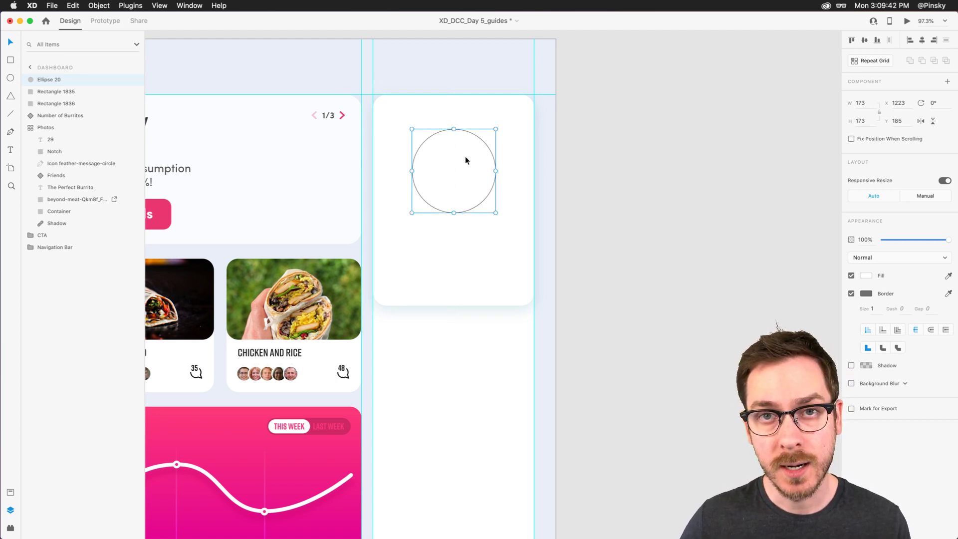
# - Align the circle to the horizontal centre of the upper white rectangle and raise it to Y 176
pyautogui.moveTo(466, 160); pyautogui.dragTo(445, 158)
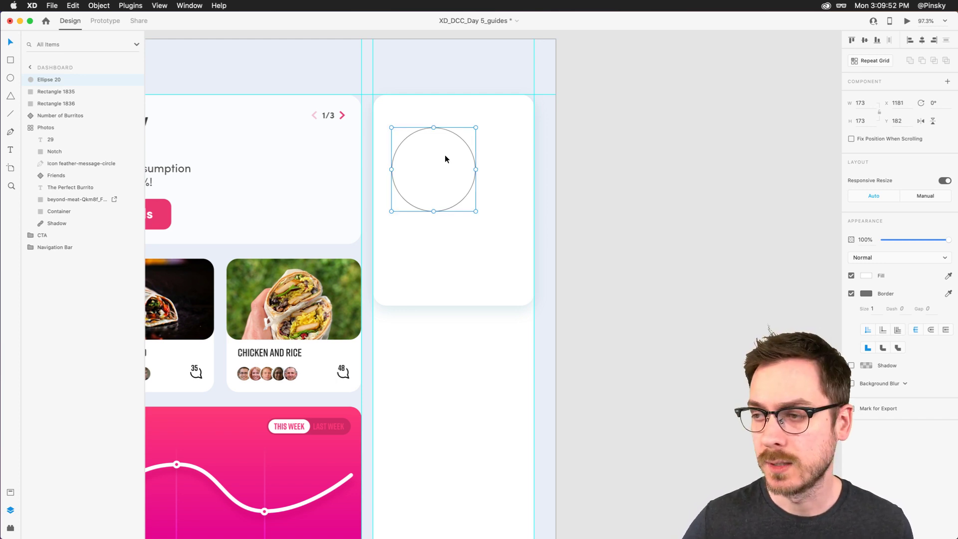
pyautogui.moveTo(445, 161)
pyautogui.mouseDown()
pyautogui.moveTo(442, 168)
pyautogui.moveTo(427, 160)
pyautogui.moveTo(436, 159)
pyautogui.mouseUp()
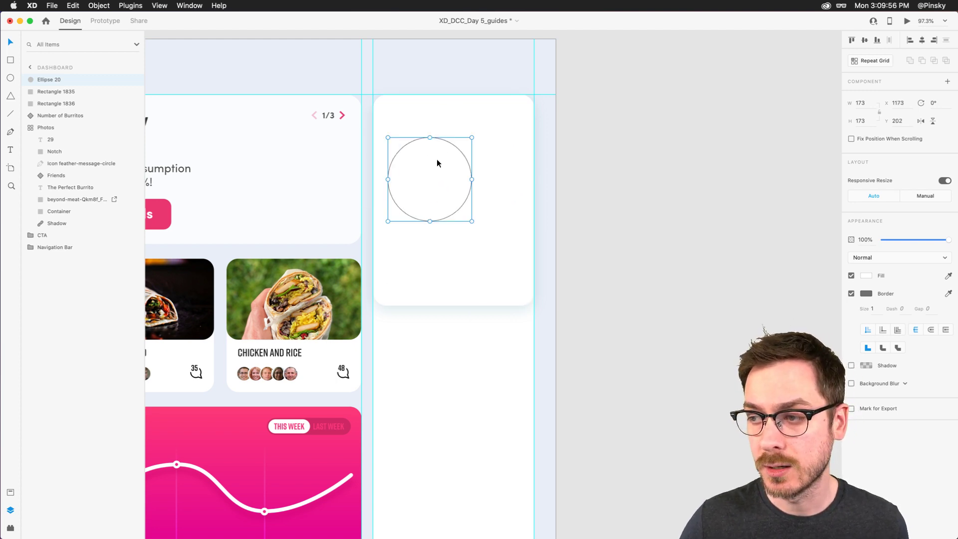
pyautogui.keyDown('shift'); pyautogui.click(493, 110); pyautogui.keyUp('shift')
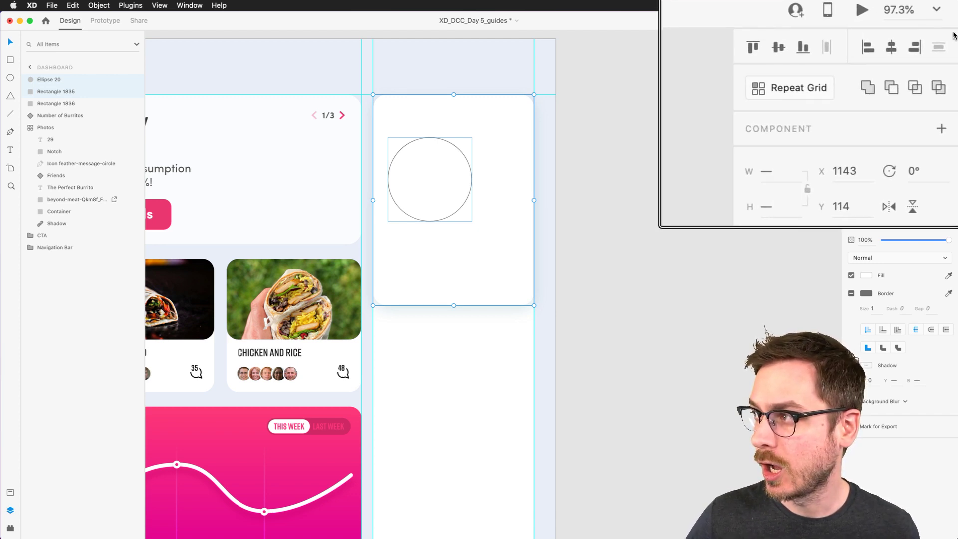
pyautogui.click(922, 44)
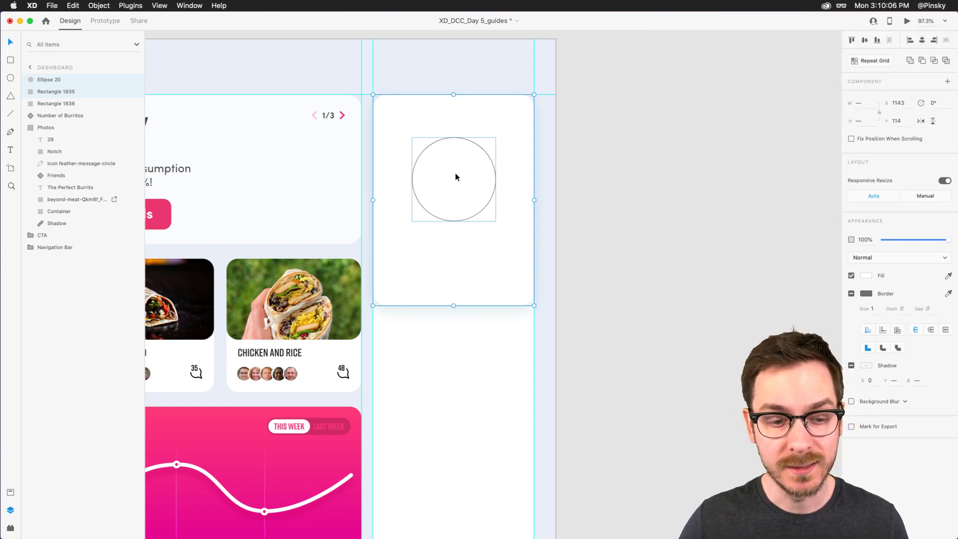
pyautogui.press('Escape')
pyautogui.click(439, 169)
pyautogui.moveTo(439, 169); pyautogui.dragTo(439, 163)
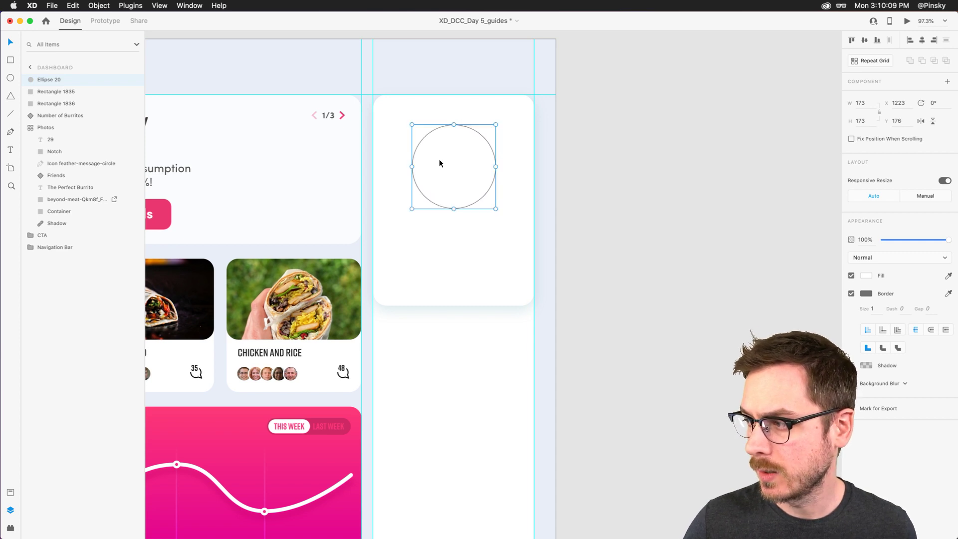
# - Fill the circle with light grey and remove its border
pyautogui.click(866, 276)
pyautogui.moveTo(757, 232); pyautogui.dragTo(731, 240)
pyautogui.press('Escape')
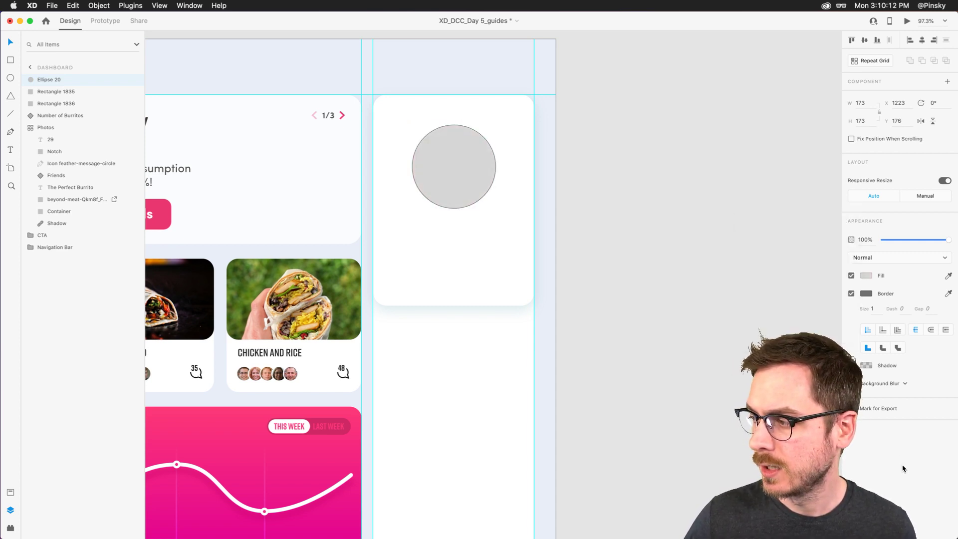
pyautogui.click(851, 294)
pyautogui.click(429, 179)
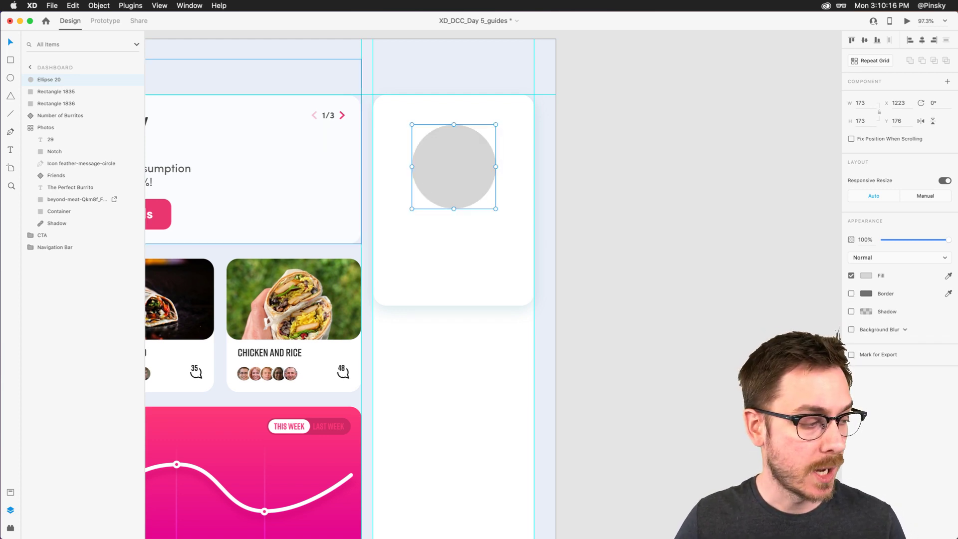
# - Switch to Finder and place Headshot2020.jpg from the Burritos folder into the grey circle as its image fill
pyautogui.press('super+Tab')
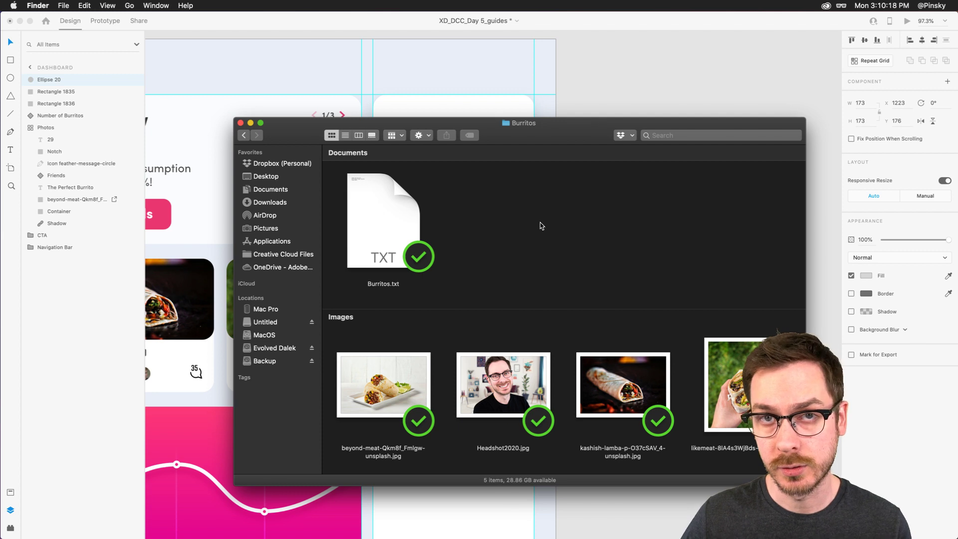
pyautogui.click(506, 385)
pyautogui.moveTo(506, 386); pyautogui.dragTo(456, 164)
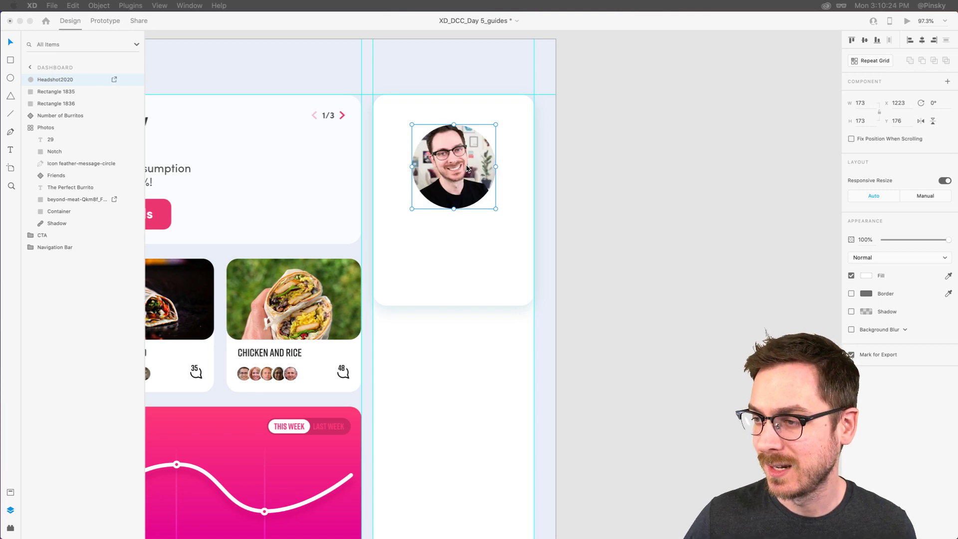
# - Check the headshot's crop inside the circle and move the circle up to Y 174
pyautogui.doubleClick(466, 168)
pyautogui.moveTo(520, 211); pyautogui.dragTo(515, 209)
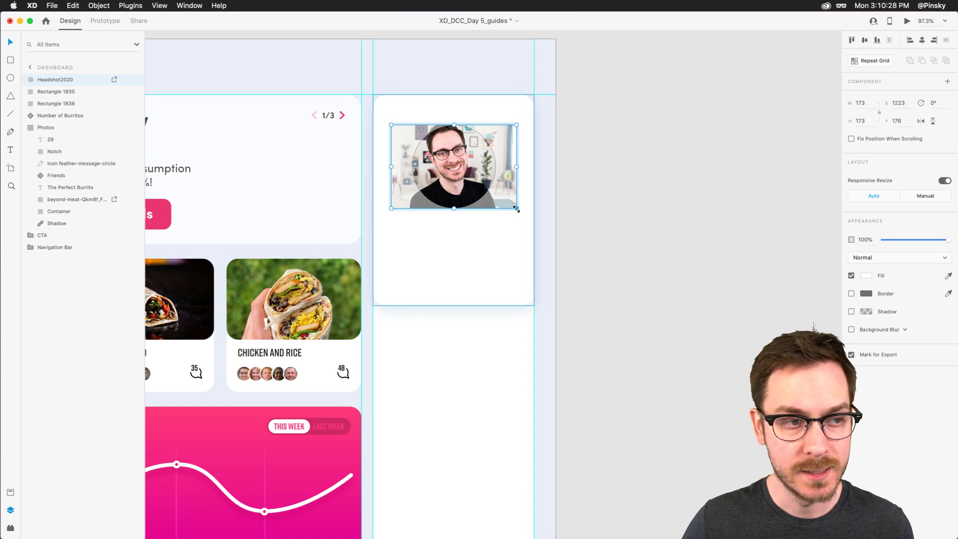
pyautogui.click(609, 186)
pyautogui.click(448, 174)
pyautogui.moveTo(449, 175); pyautogui.dragTo(449, 173)
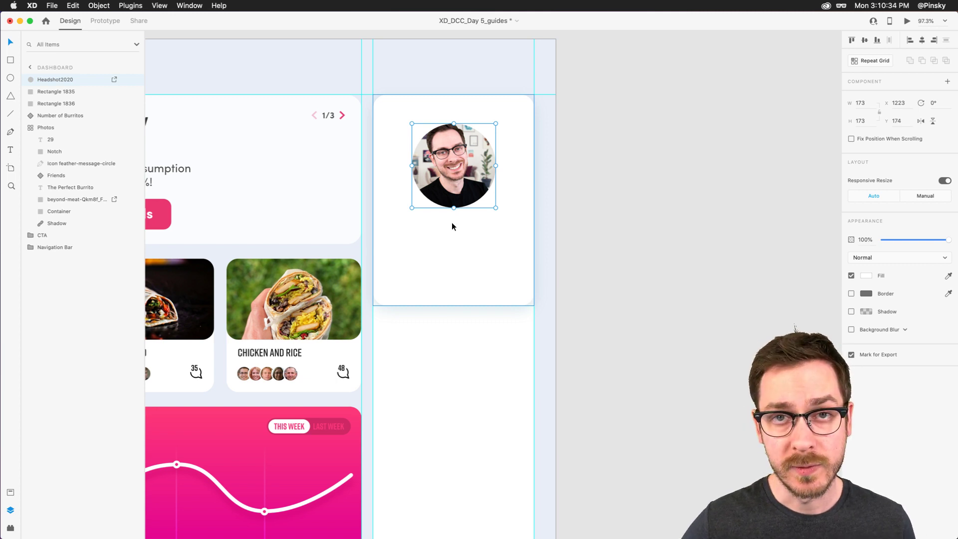
# - Add a text object with the user's full name just below the profile photo
pyautogui.press('t')
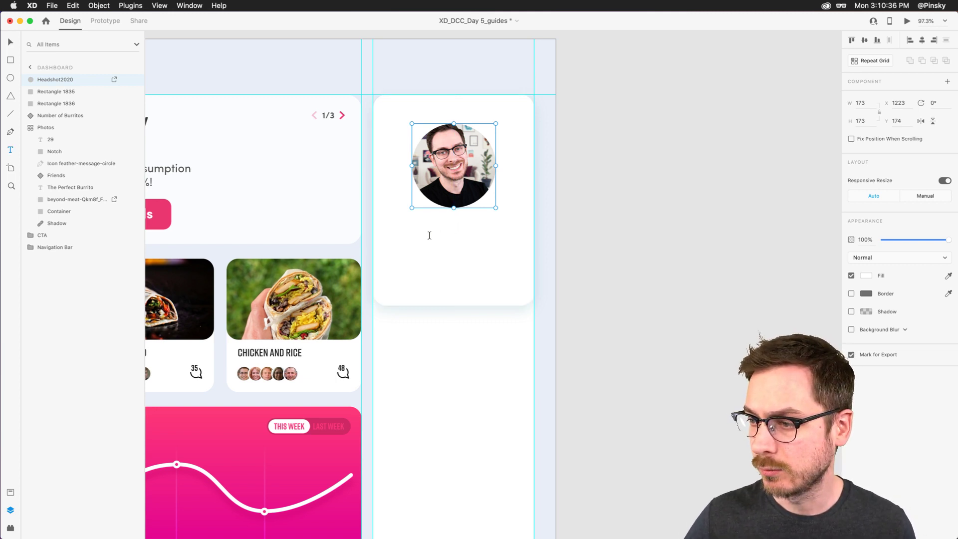
pyautogui.click(429, 235)
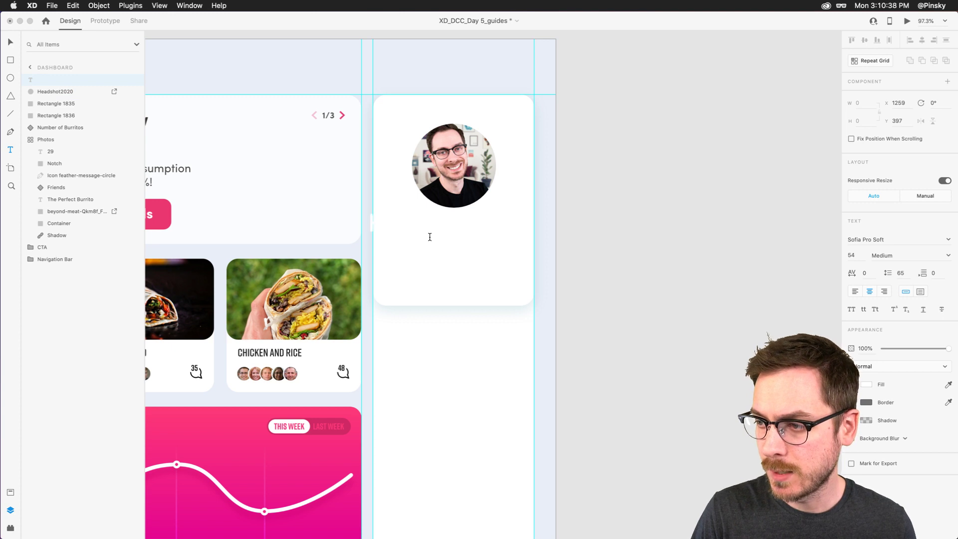
pyautogui.write('Howard Pins')
pyautogui.press('Escape')
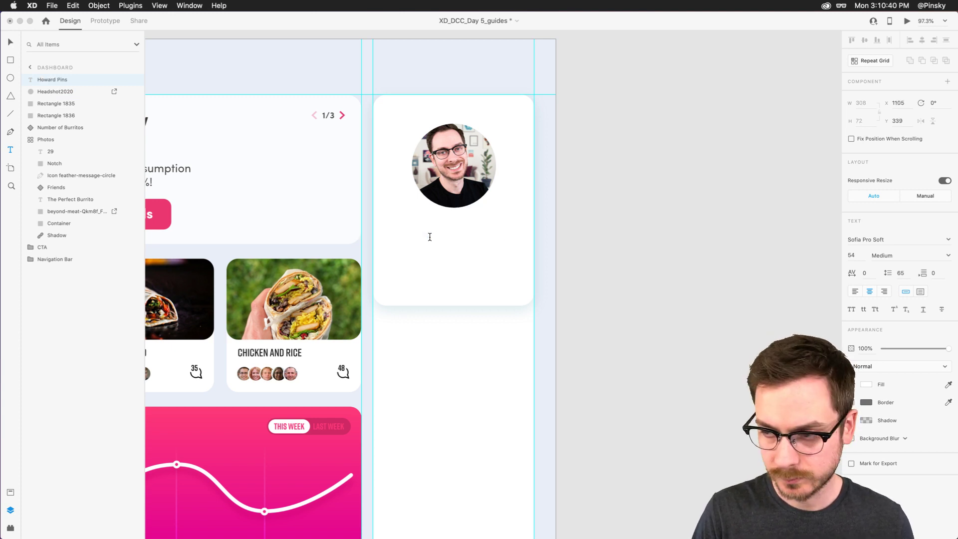
pyautogui.write('ky')
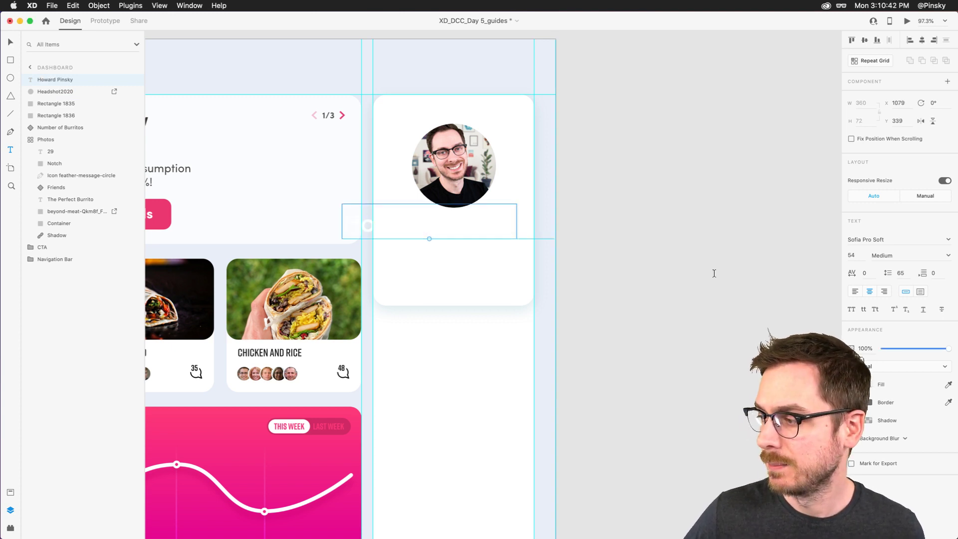
# - Fill the name text with dark grey and scale it down to font size 34
pyautogui.moveTo(750, 380); pyautogui.dragTo(748, 392)
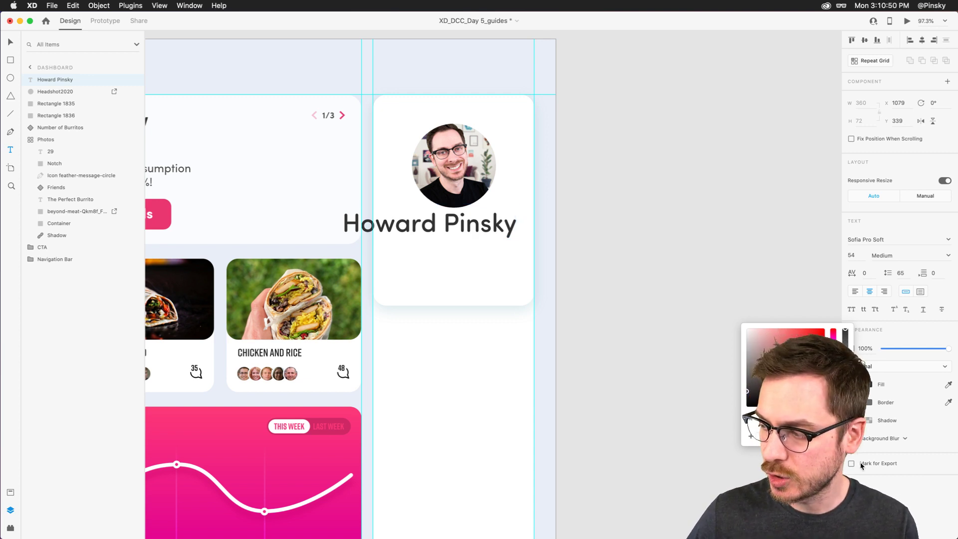
pyautogui.press('Escape')
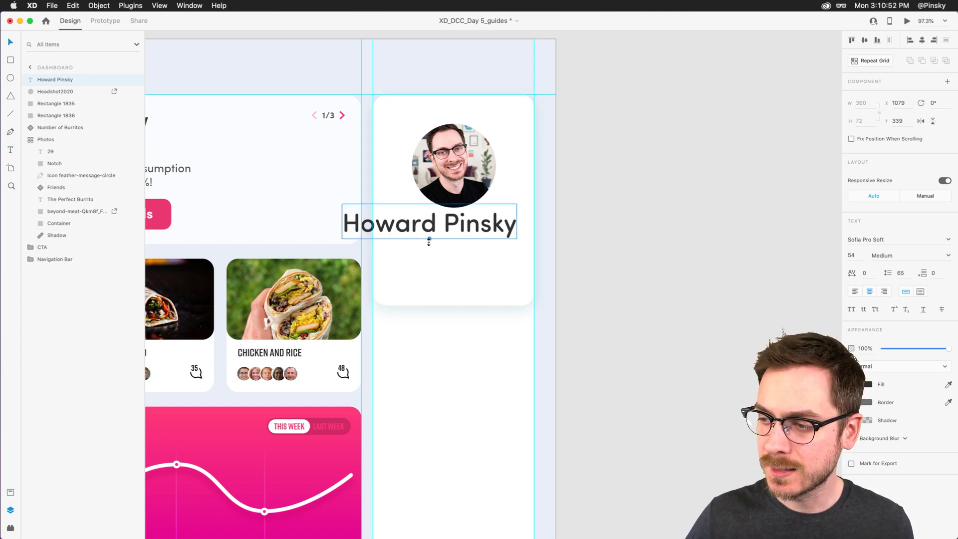
pyautogui.moveTo(428, 242); pyautogui.dragTo(428, 226)
# - Set the name's font to Rift Demi and centre it beneath the profile photo at X 1219, Y 353
pyautogui.hscroll(-6, 429, 226)
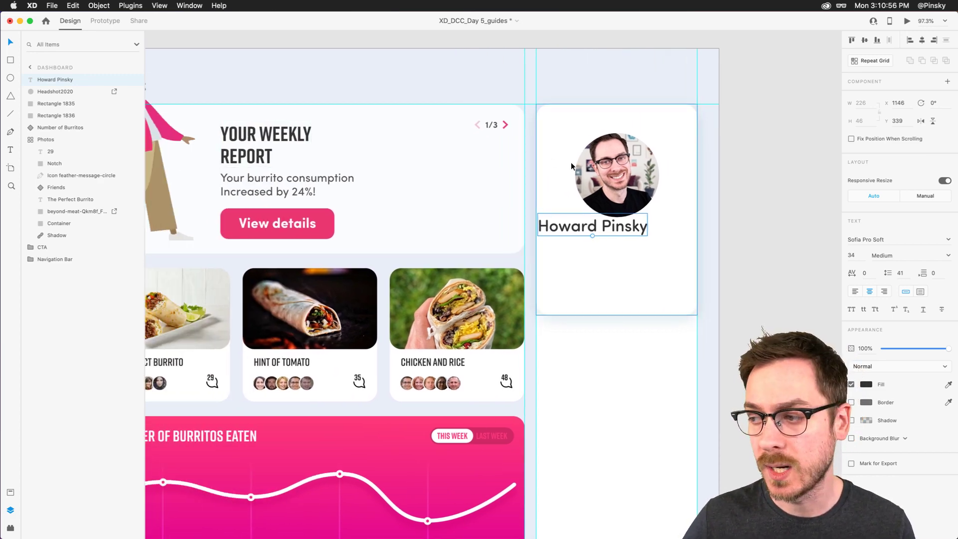
pyautogui.hscroll(5, 299, 165)
pyautogui.hscroll(-2, 351, 192)
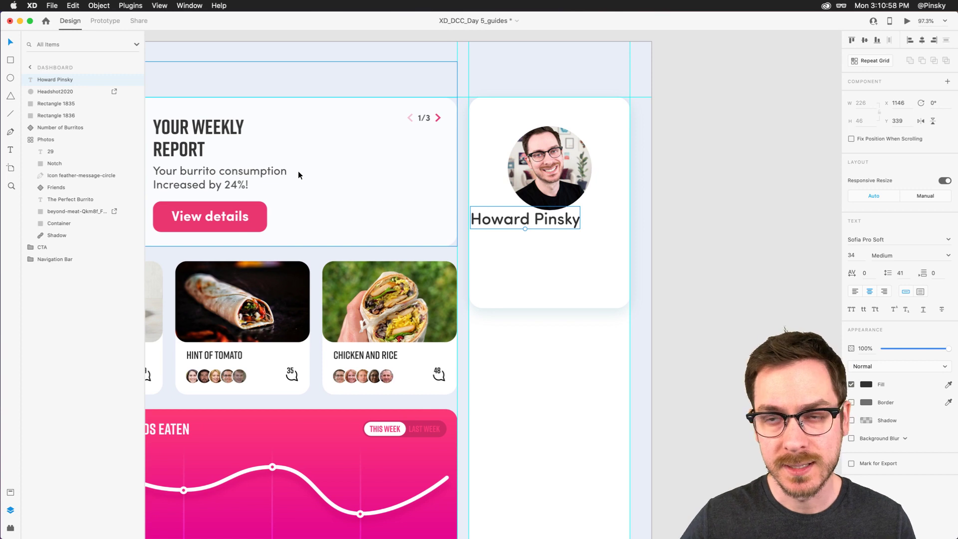
pyautogui.click(900, 243)
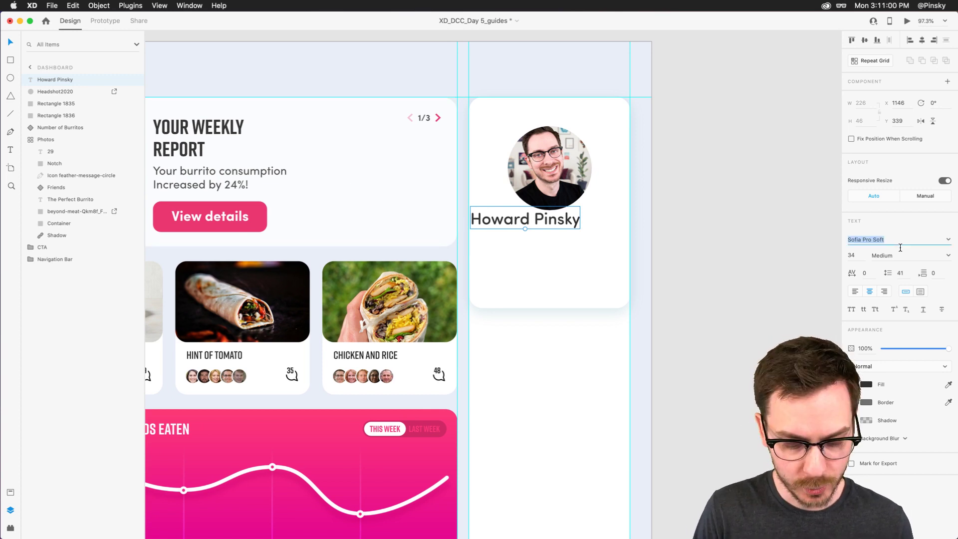
pyautogui.write('Rift')
pyautogui.press('Return')
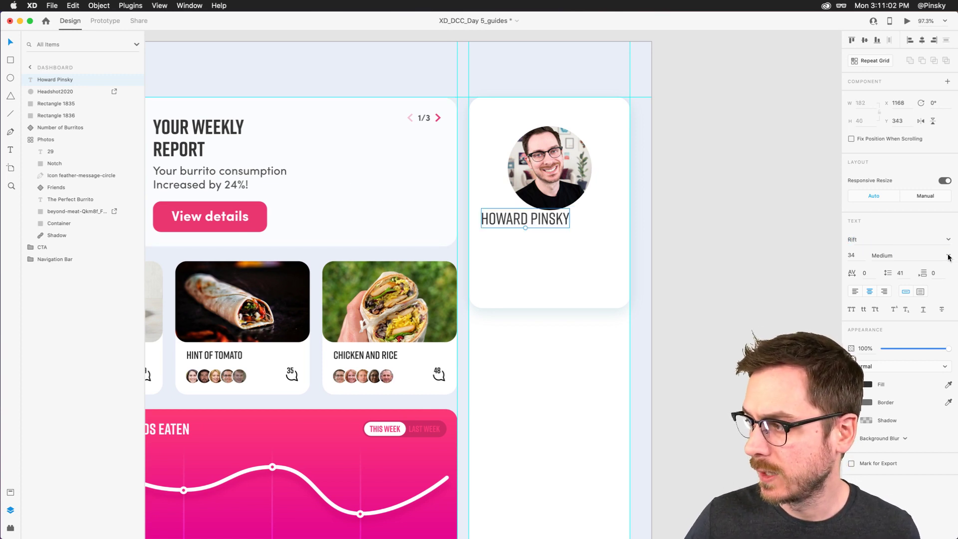
pyautogui.click(949, 257)
pyautogui.click(913, 298)
pyautogui.moveTo(523, 216); pyautogui.dragTo(569, 221)
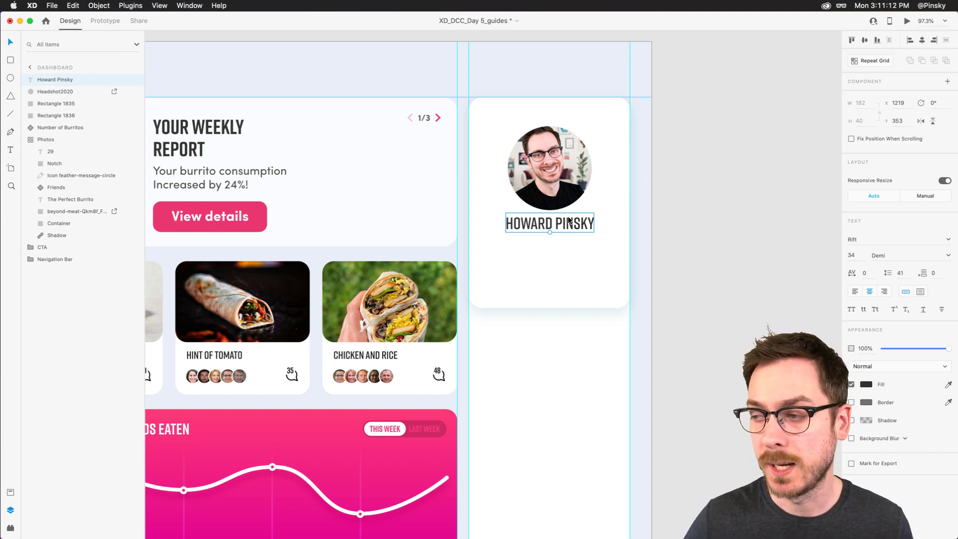
# - Duplicate the name text directly below at Y 397 and change the copy's wording to "Eater of Burritos"
pyautogui.scroll(5, 577, 225)
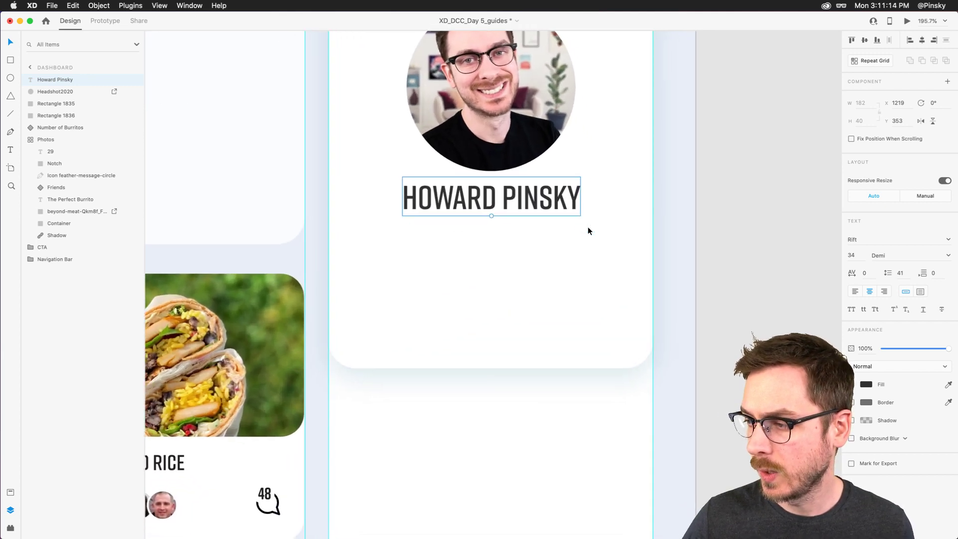
pyautogui.moveTo(519, 208); pyautogui.dragTo(517, 233)
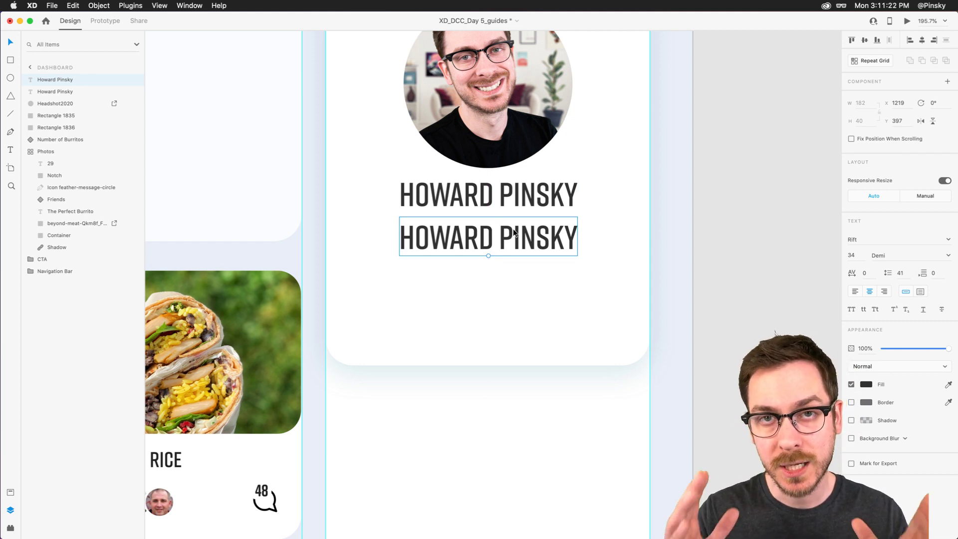
pyautogui.doubleClick(514, 234)
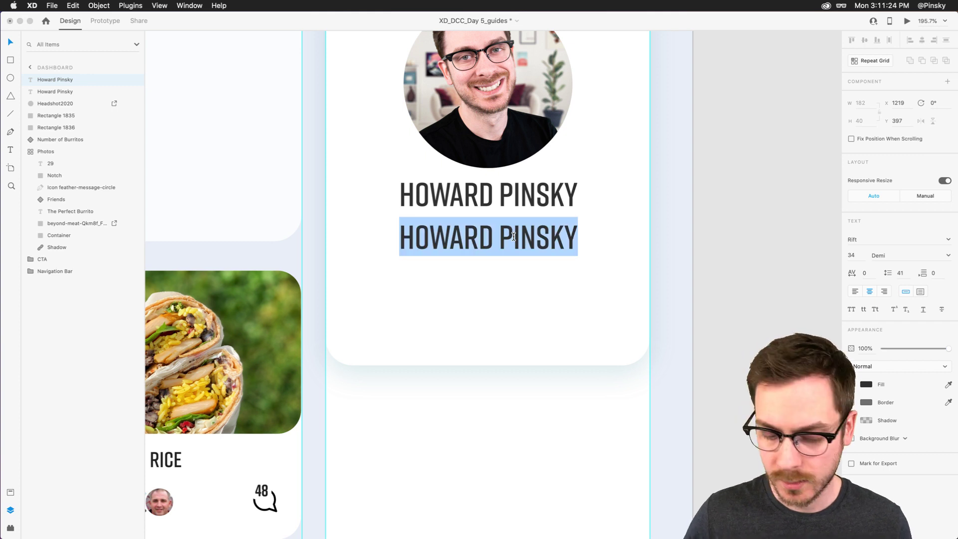
pyautogui.write('EATER OF BU')
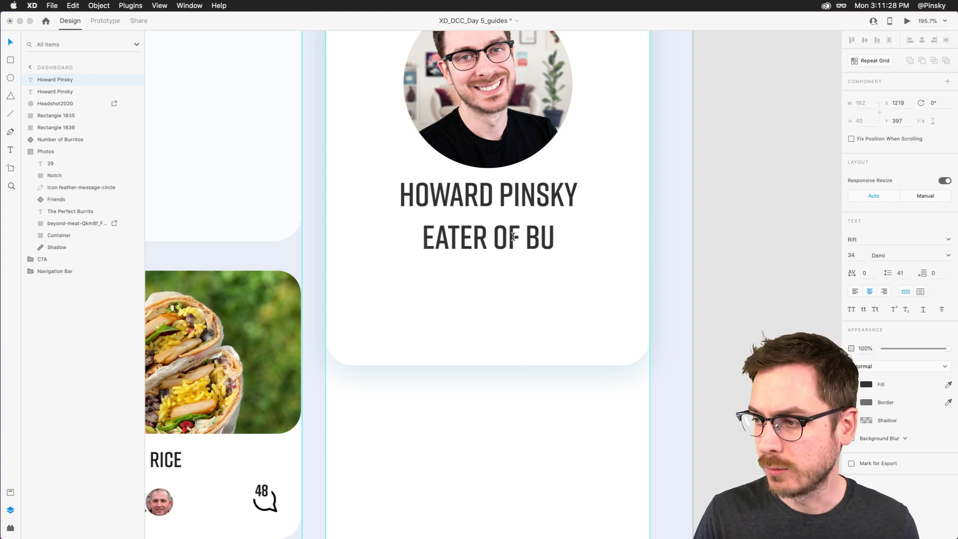
pyautogui.write('RRITO')
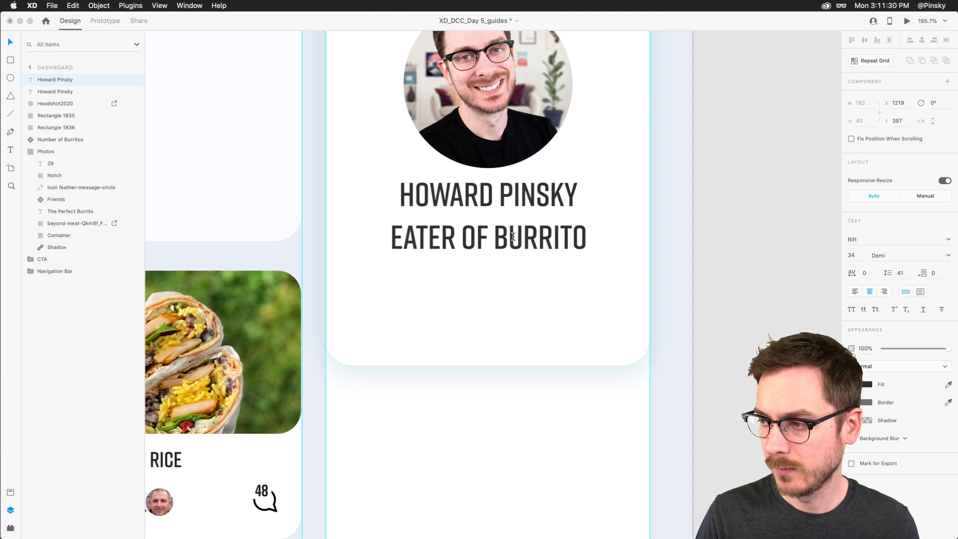
pyautogui.write('S')
pyautogui.press('Escape')
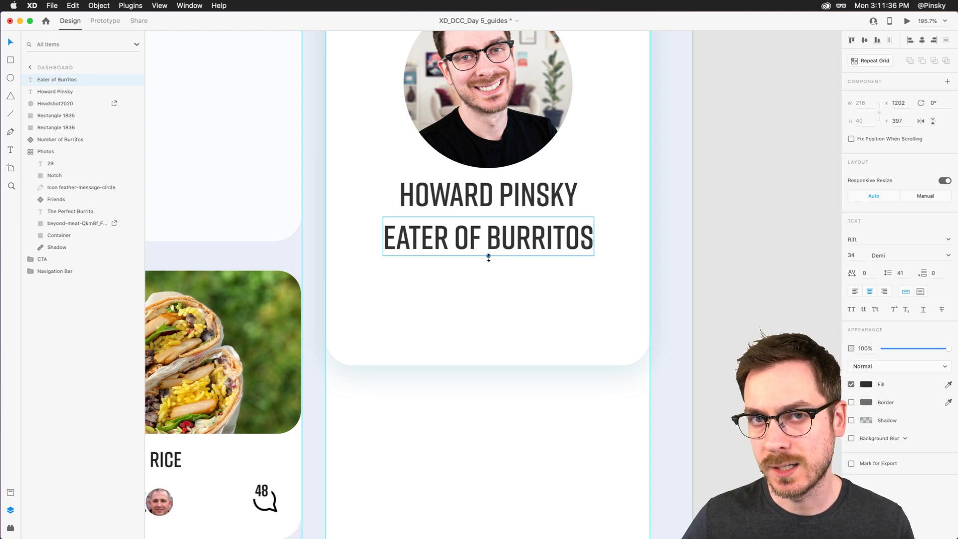
# - Set the "Eater of Burritos" line to Light at size 29 and move it up under the name to Y 388
pyautogui.click(948, 255)
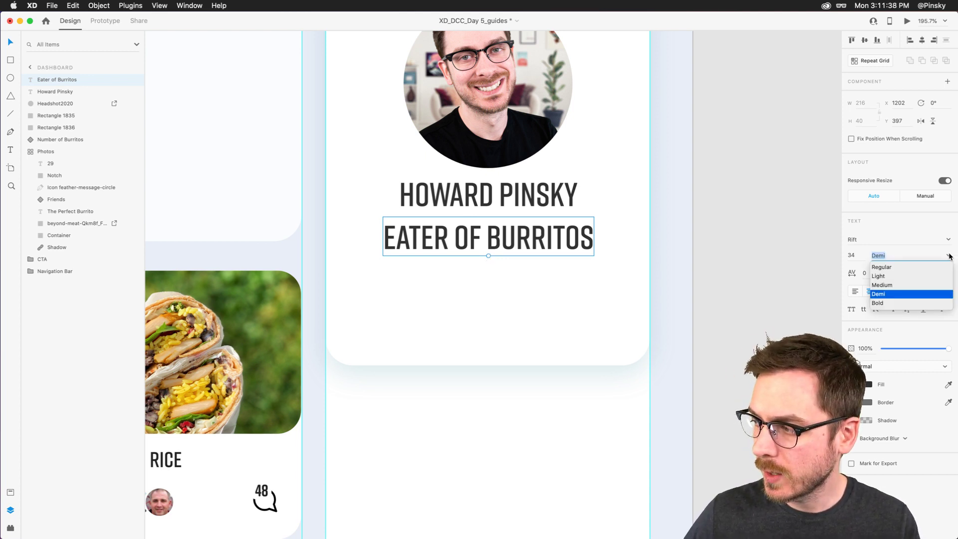
pyautogui.click(883, 276)
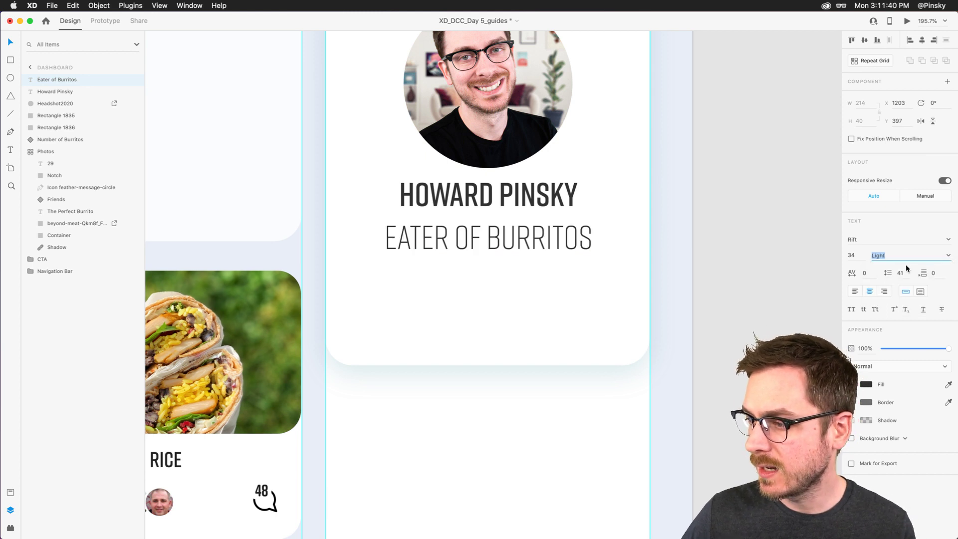
pyautogui.click(487, 256)
pyautogui.moveTo(487, 256); pyautogui.dragTo(503, 230)
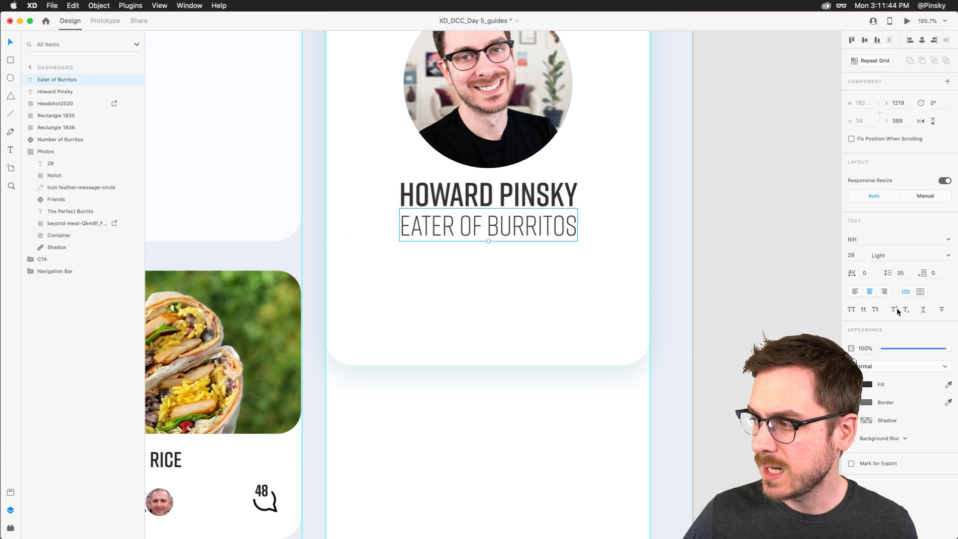
pyautogui.moveTo(947, 349)
pyautogui.mouseDown()
pyautogui.moveTo(902, 348)
pyautogui.moveTo(948, 348)
pyautogui.mouseUp()
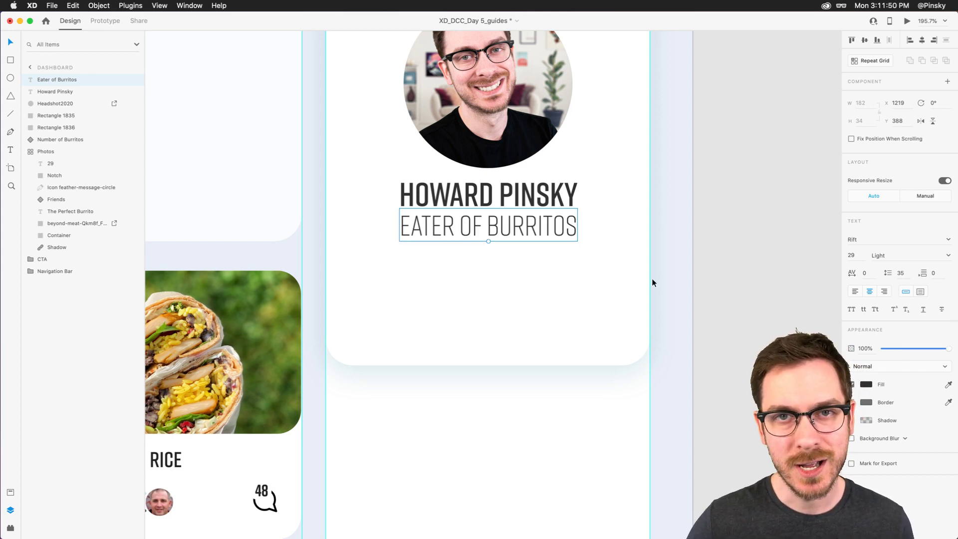
# - Change the "Eater of Burritos" font to Sofia Pro and scale it down to size 17
pyautogui.click(891, 243)
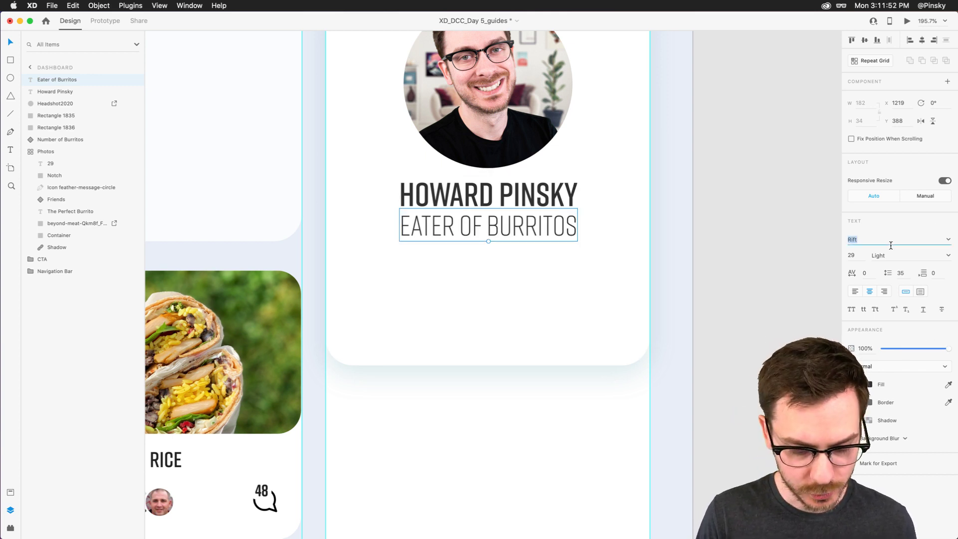
pyautogui.write('Sofi')
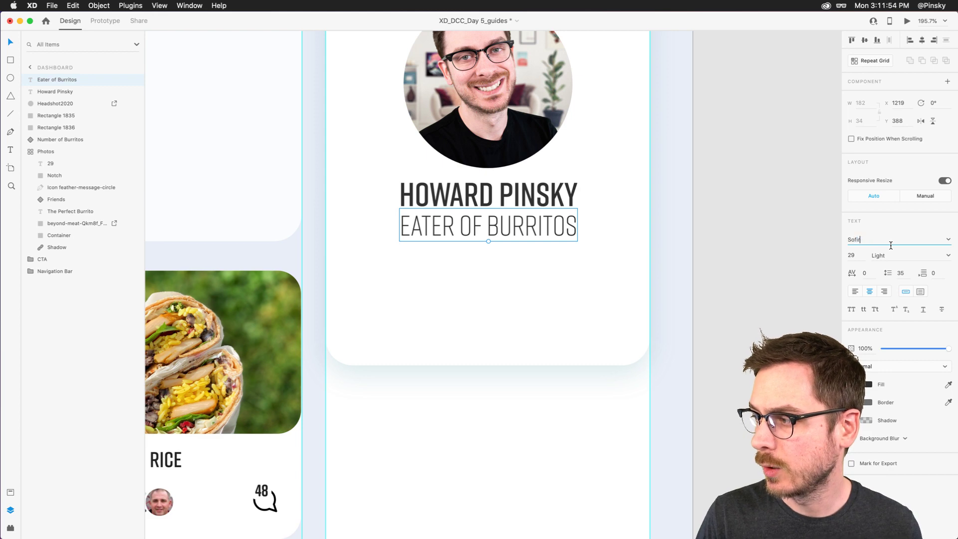
pyautogui.write('a Pro')
pyautogui.press('Return')
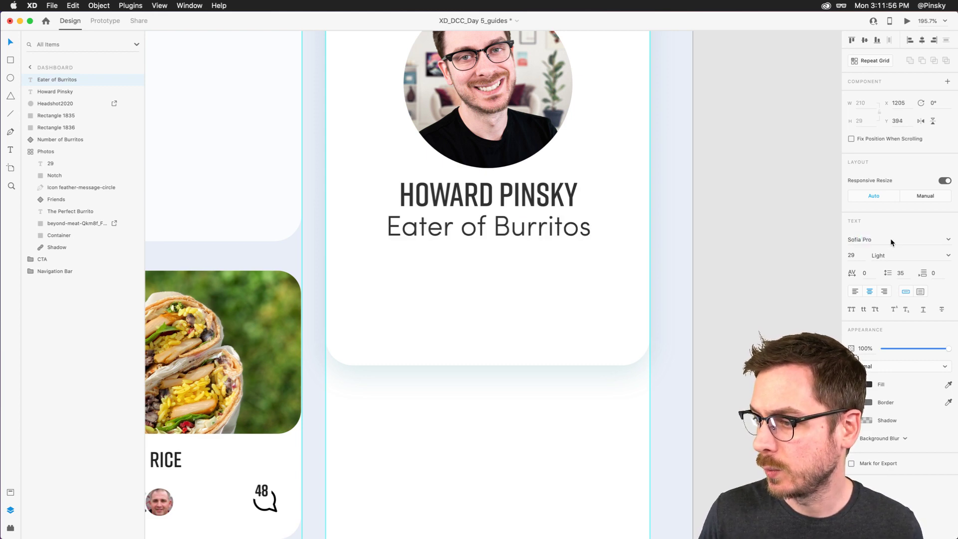
pyautogui.hscroll(-10, 594, 225)
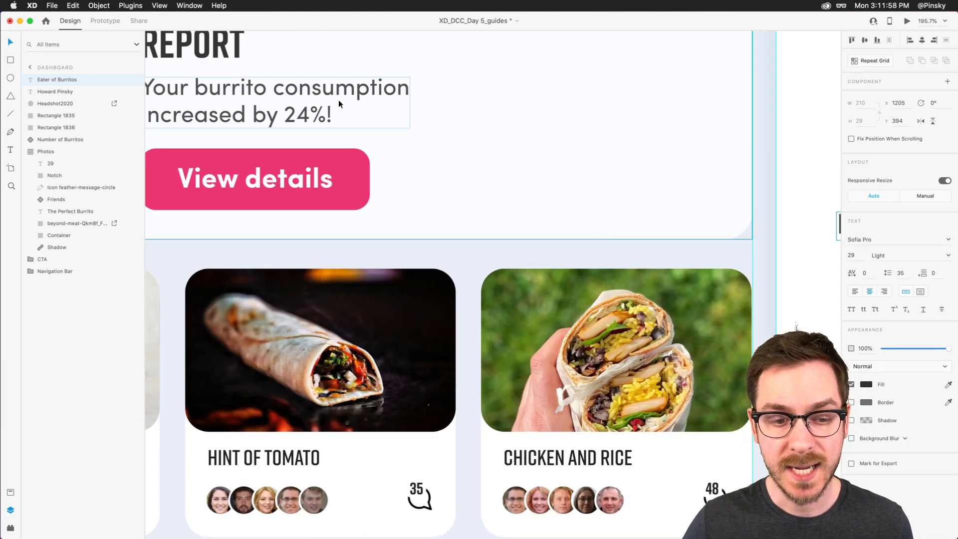
pyautogui.hscroll(10, 490, 140)
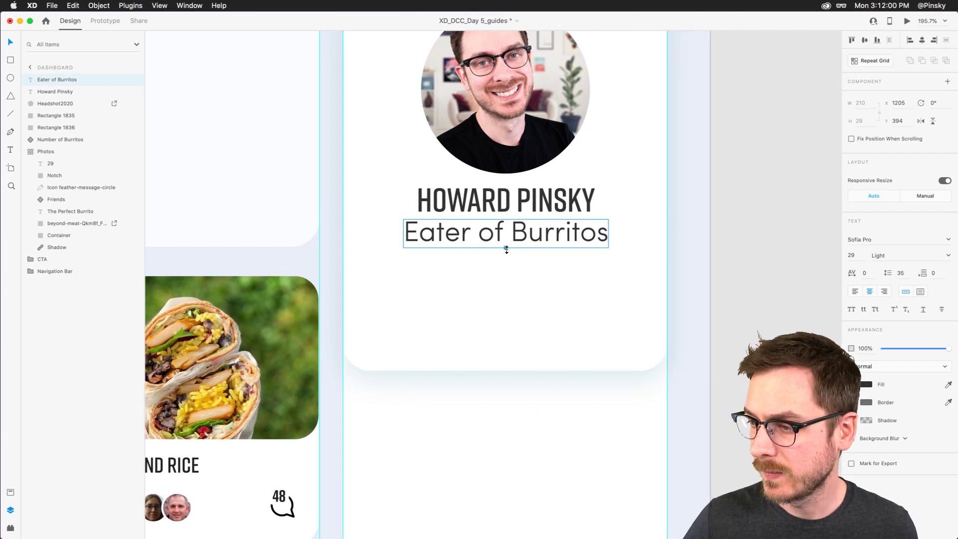
pyautogui.moveTo(506, 250); pyautogui.dragTo(506, 236)
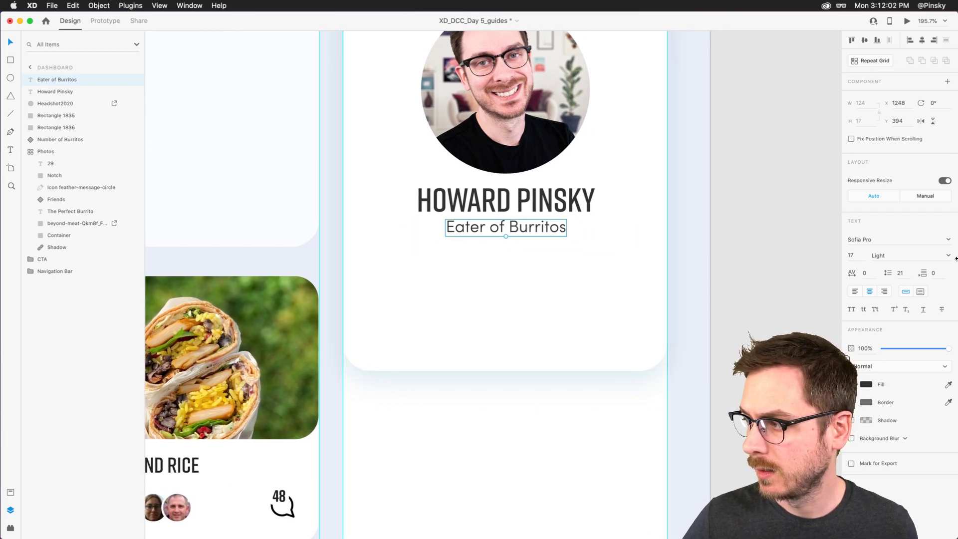
# - Give the "Eater of Burritos" line Medium weight and 46% opacity, and nudge it up to Y 393
pyautogui.click(949, 256)
pyautogui.click(890, 300)
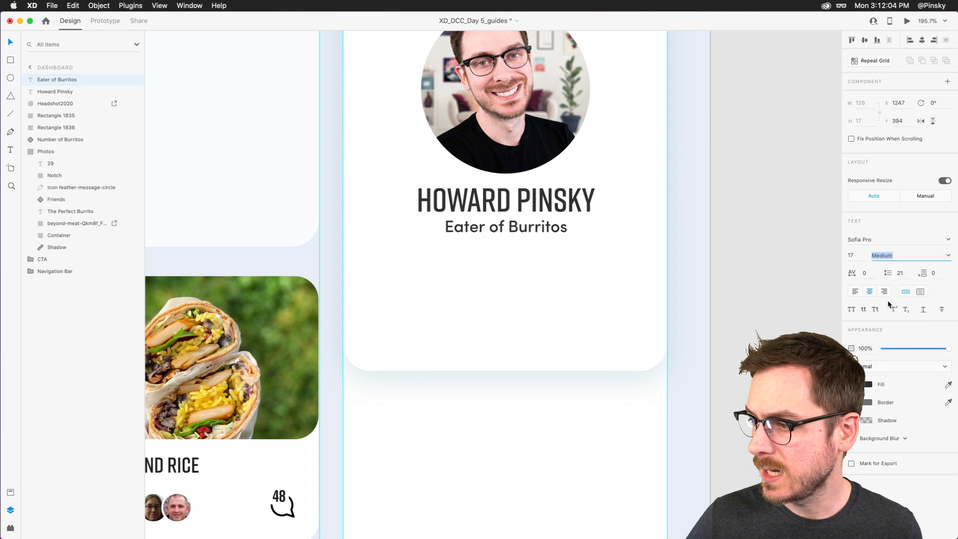
pyautogui.moveTo(948, 348); pyautogui.dragTo(914, 344)
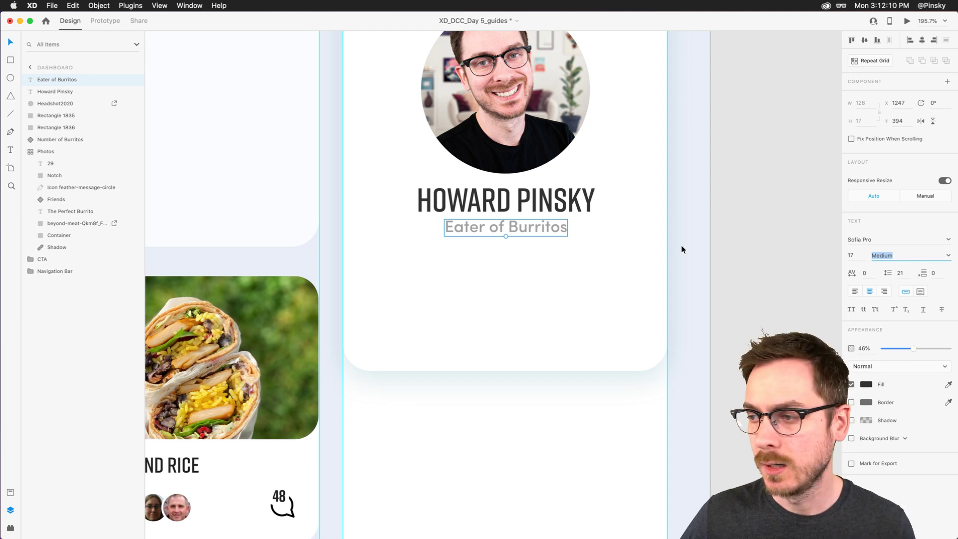
pyautogui.moveTo(531, 221); pyautogui.dragTo(529, 220)
# - Group the upper white card with its profile photo, name text and "Eater of Burritos" line
pyautogui.scroll(-3, 529, 223)
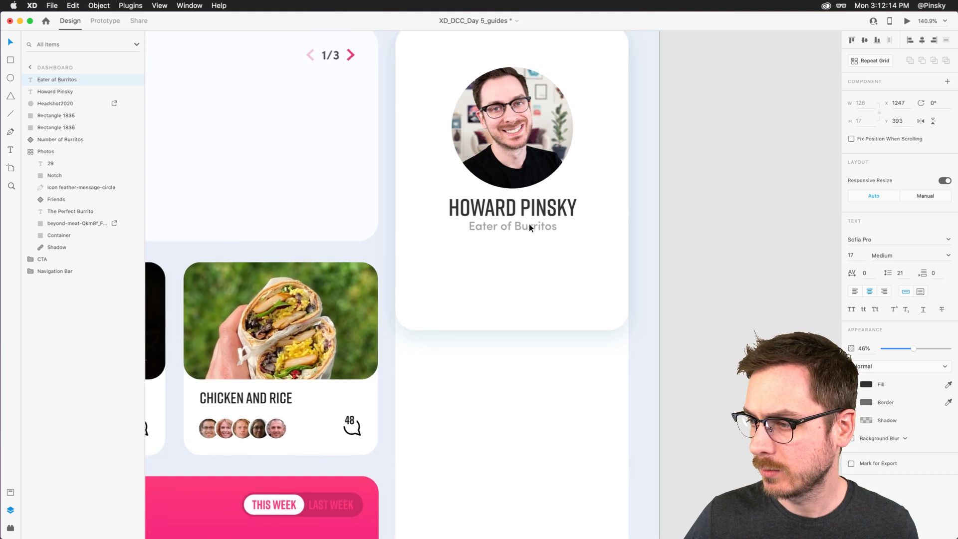
pyautogui.scroll(2, 528, 224)
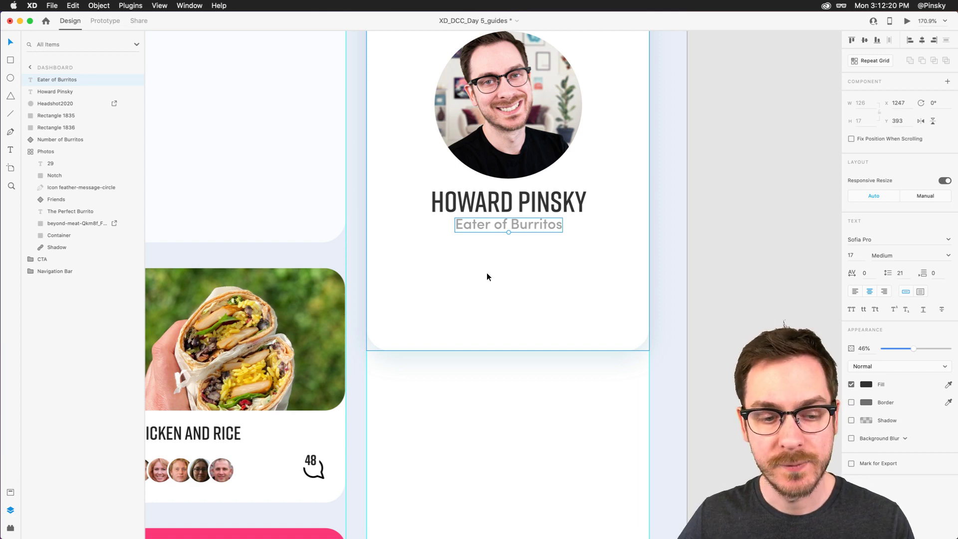
pyautogui.scroll(-3, 486, 272)
pyautogui.click(503, 287)
pyautogui.scroll(-2, 503, 286)
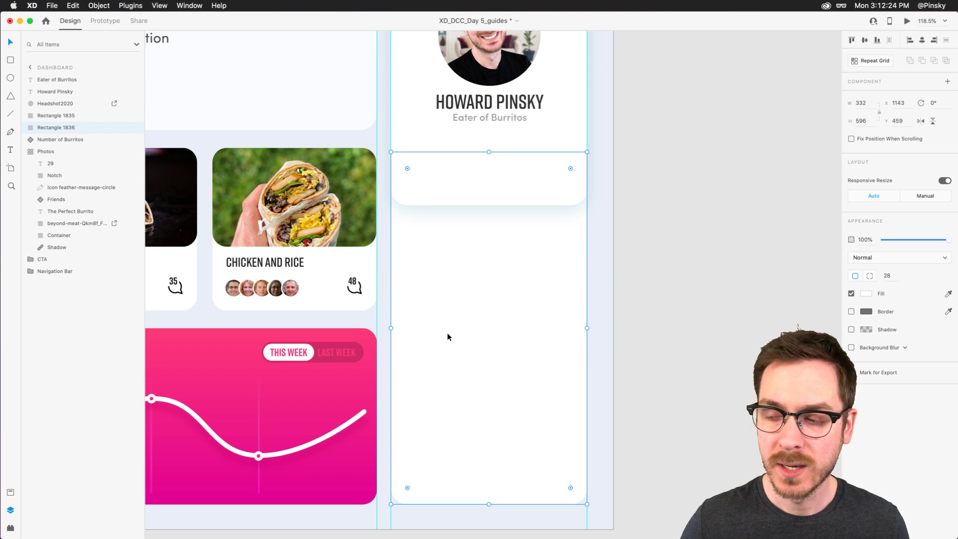
pyautogui.click(469, 101)
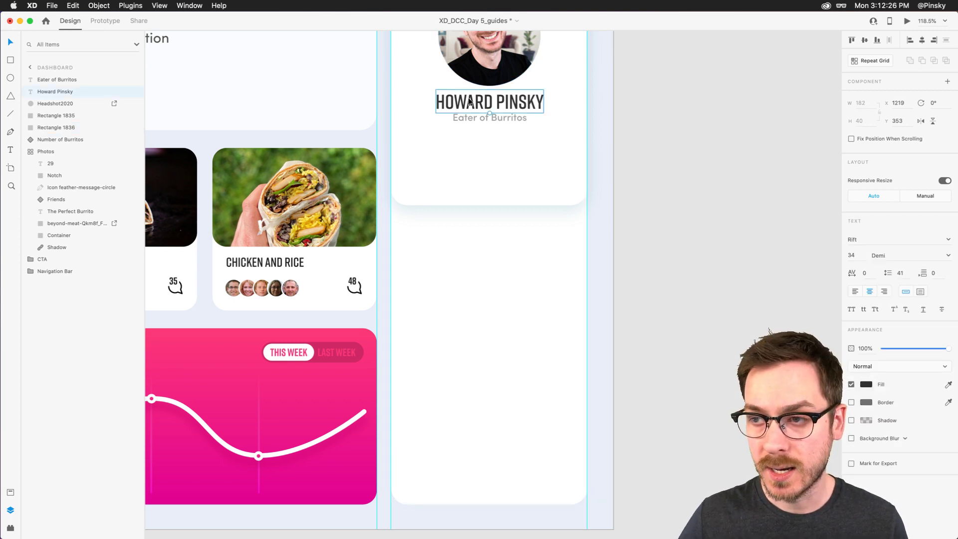
pyautogui.scroll(3, 469, 104)
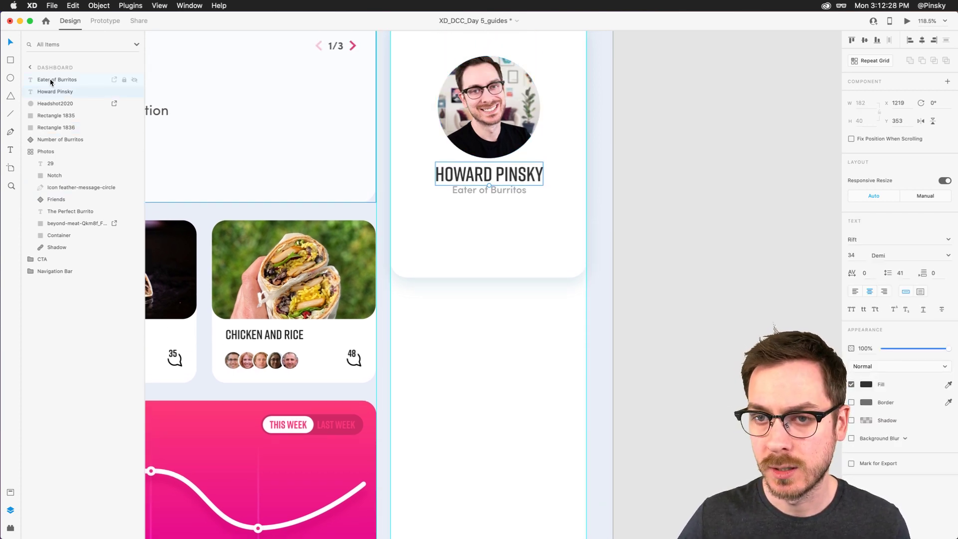
pyautogui.click(52, 82)
pyautogui.keyDown('shift'); pyautogui.click(51, 114); pyautogui.keyUp('shift')
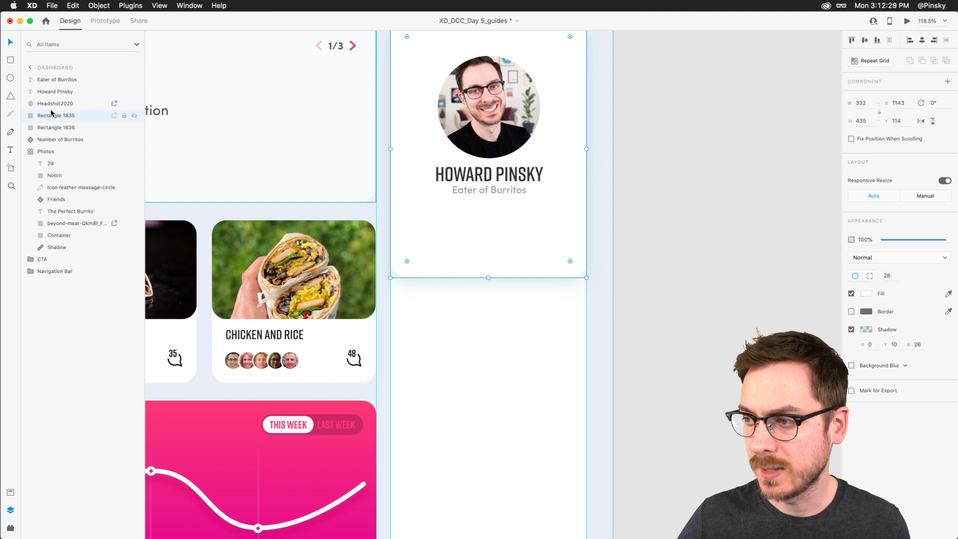
pyautogui.press('super+g')
# - Rename the new profile card group as "Profile"
pyautogui.doubleClick(54, 79)
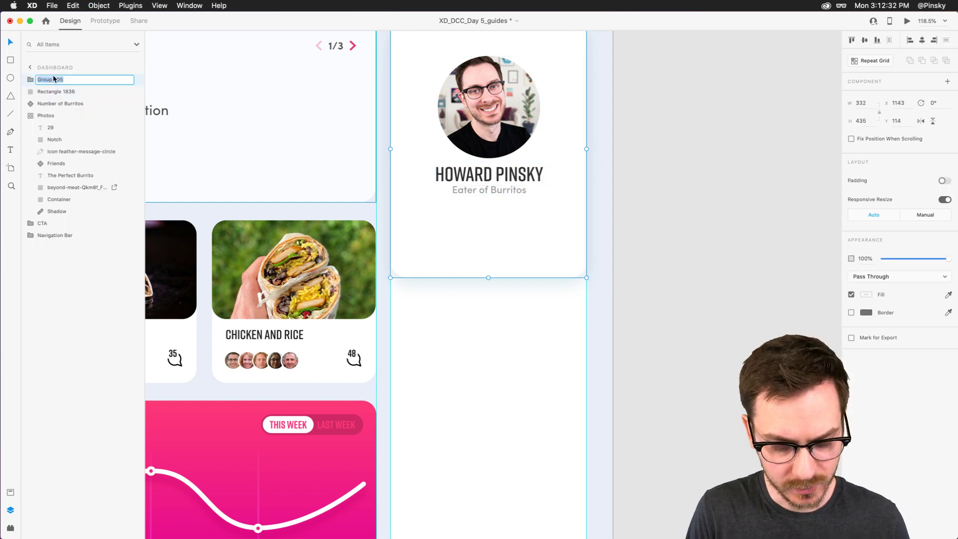
pyautogui.write('Prof')
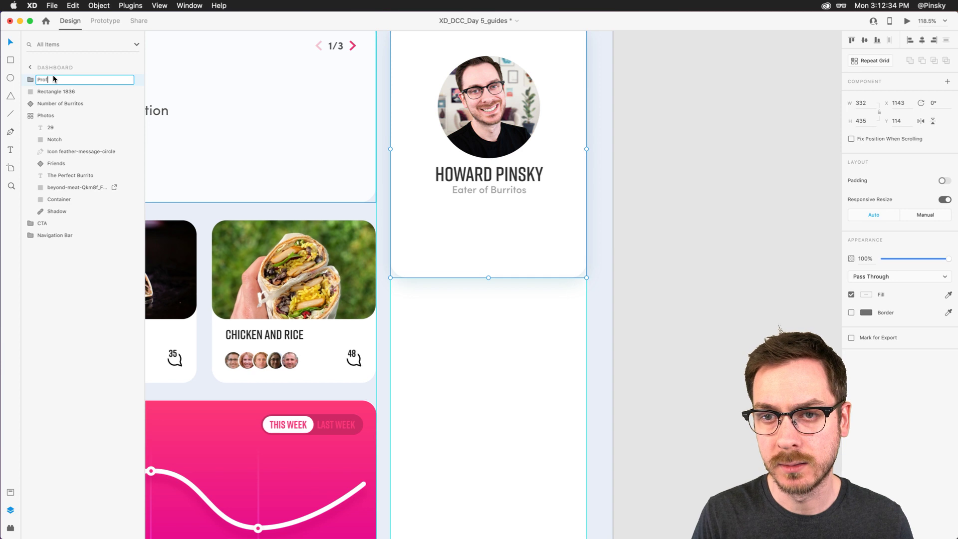
pyautogui.write('ile')
pyautogui.press('Return')
# - Duplicate the name text onto the white card below the profile and change the copy's wording to "Activity"
pyautogui.doubleClick(487, 175)
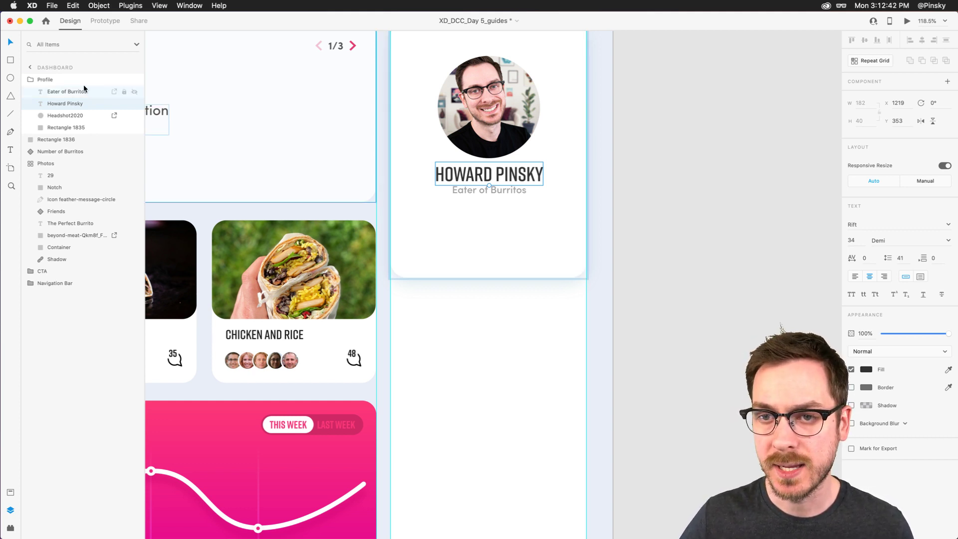
pyautogui.press('super+d')
pyautogui.moveTo(470, 159); pyautogui.dragTo(445, 312)
pyautogui.doubleClick(445, 312)
pyautogui.write('A')
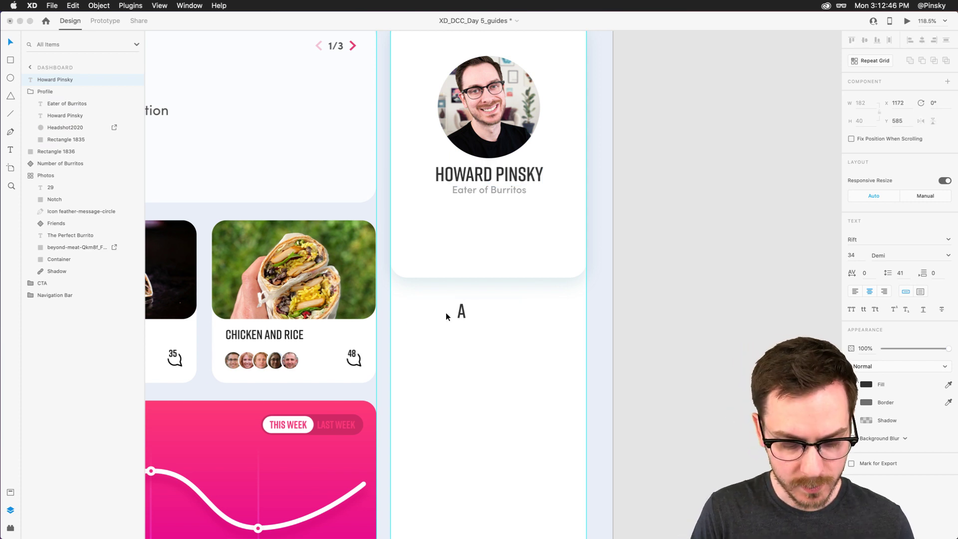
pyautogui.write('CTIvity')
pyautogui.press('Escape')
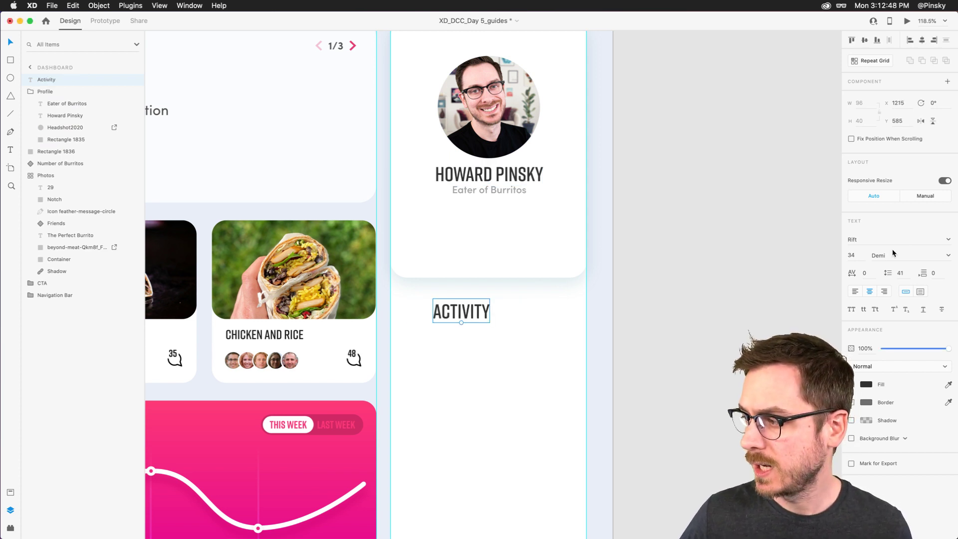
# - Left-align the "Activity" heading and move it to the upper-left of the lower card at X 1170, Y 577
pyautogui.click(854, 291)
pyautogui.moveTo(463, 310); pyautogui.dragTo(442, 302)
pyautogui.scroll(5, 441, 301)
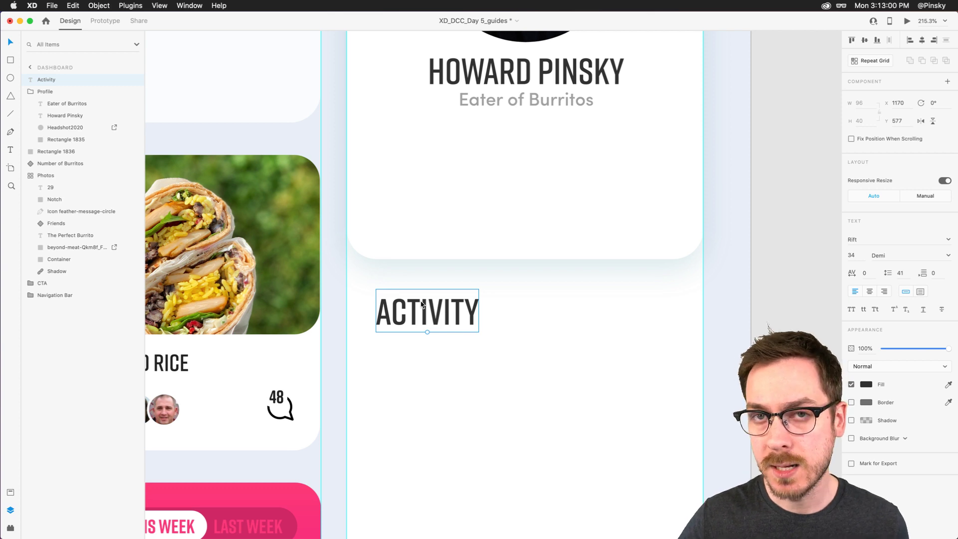
# - Check the "Activity" heading's spacing to the card edges and nudge it to X 1167, Y 573
pyautogui.press('alt')
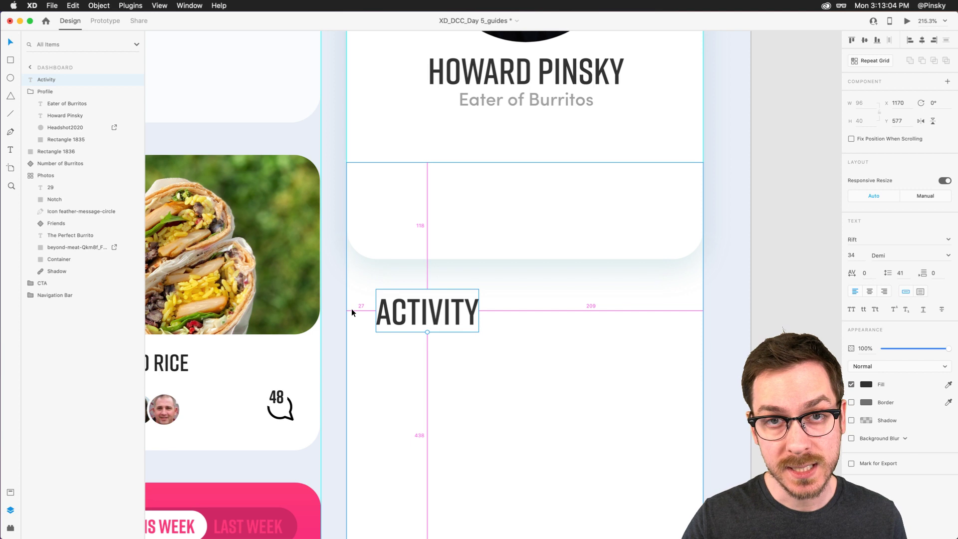
pyautogui.moveTo(452, 259)
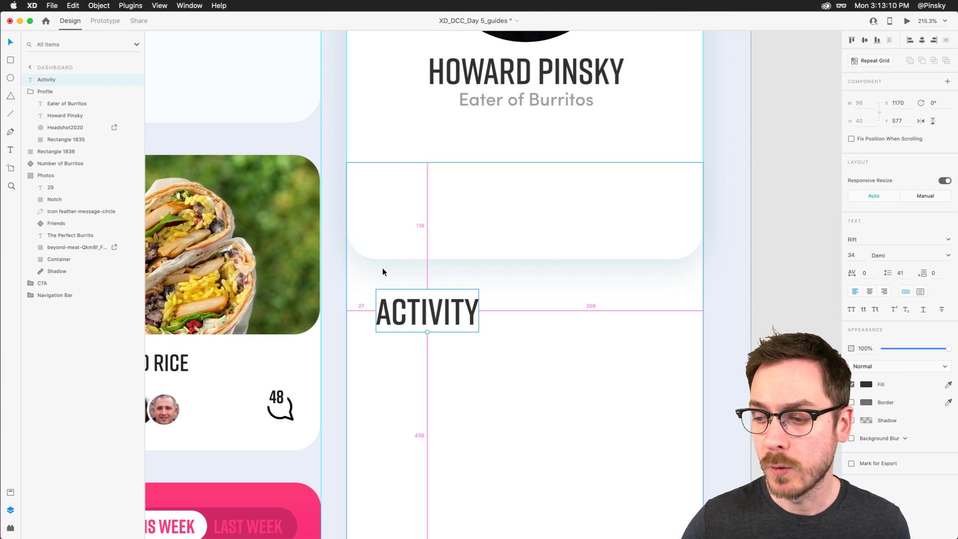
pyautogui.press('alt')
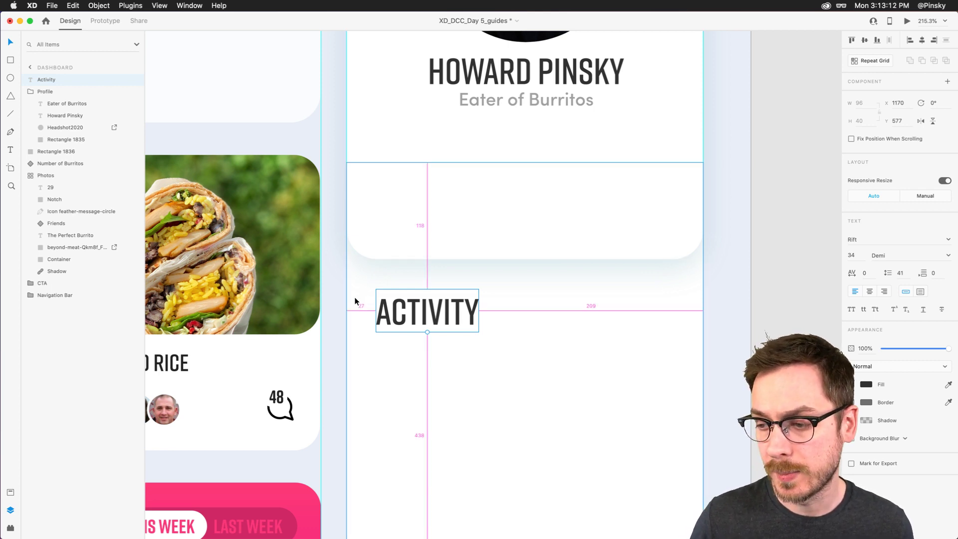
pyautogui.press('Left')
pyautogui.press('Left')
pyautogui.press('Left')
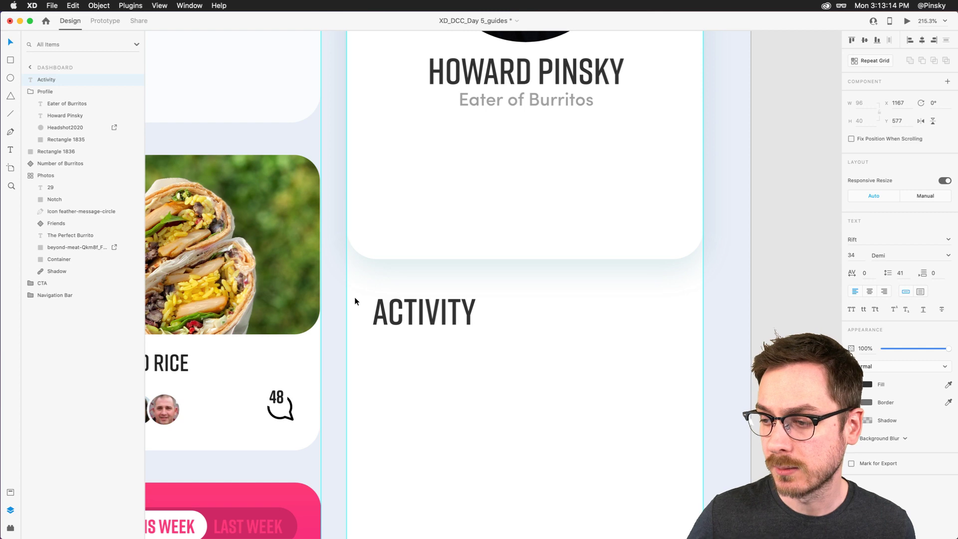
pyautogui.moveTo(424, 251)
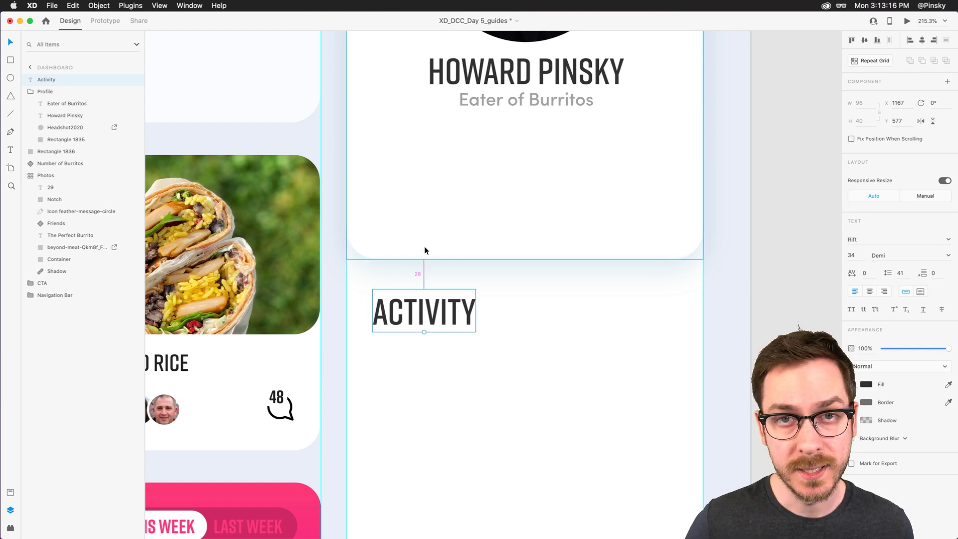
pyautogui.press('Up')
pyautogui.press('Up')
pyautogui.press('Up')
pyautogui.press('Up')
pyautogui.scroll(-3, 424, 250)
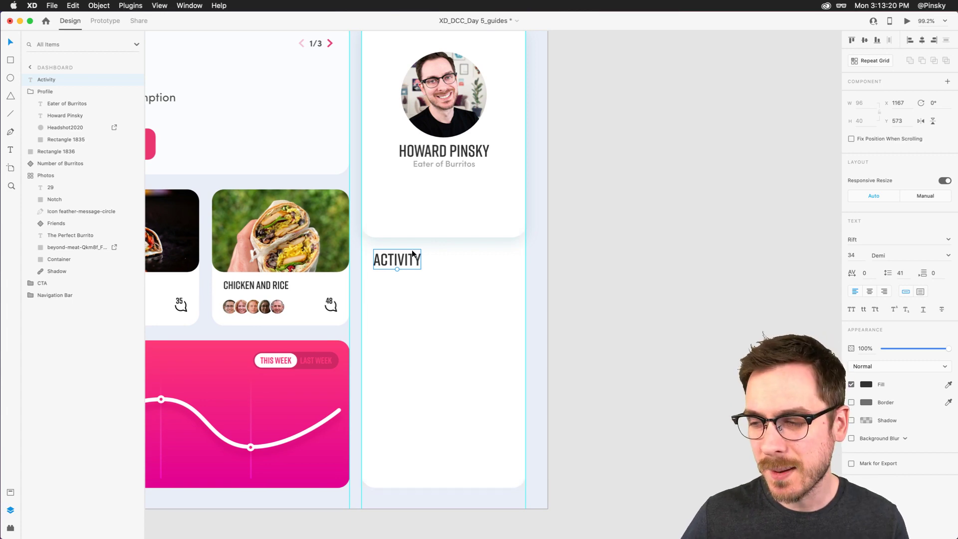
# - Move the "Activity" heading to X 1175, Y 581 for a wider inset from the card edges
pyautogui.scroll(3, 397, 255)
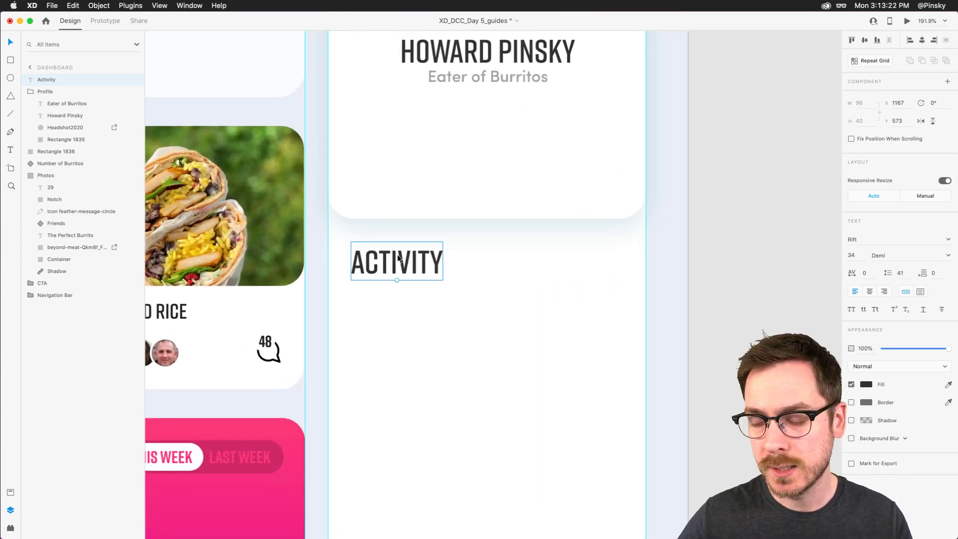
pyautogui.press('Right')
pyautogui.press('Right')
pyautogui.press('Right')
pyautogui.press('Right')
pyautogui.press('Right')
pyautogui.press('Right')
pyautogui.press('Right')
pyautogui.press('Right')
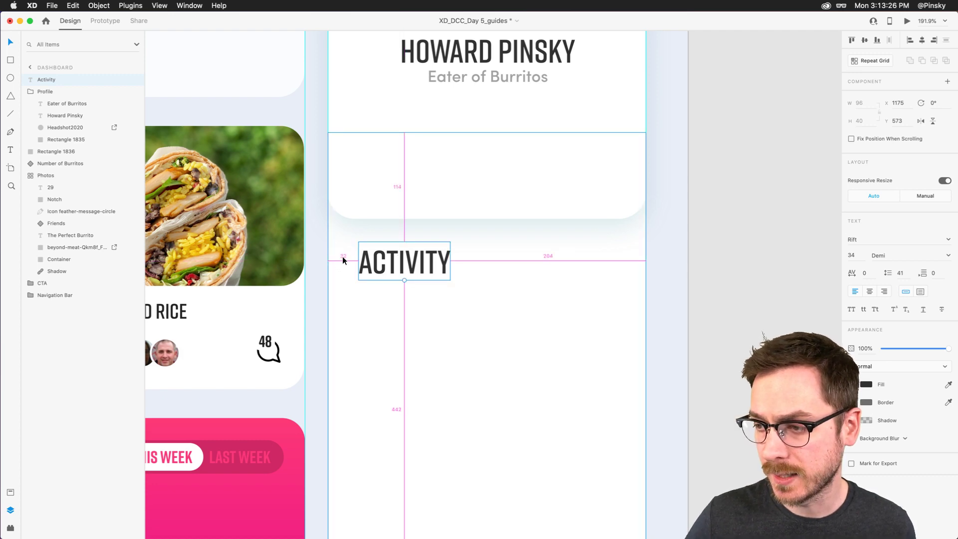
pyautogui.press('Down')
pyautogui.press('Down')
pyautogui.press('Down')
pyautogui.press('Down')
pyautogui.press('Down')
pyautogui.press('Down')
pyautogui.press('Down')
pyautogui.press('Down')
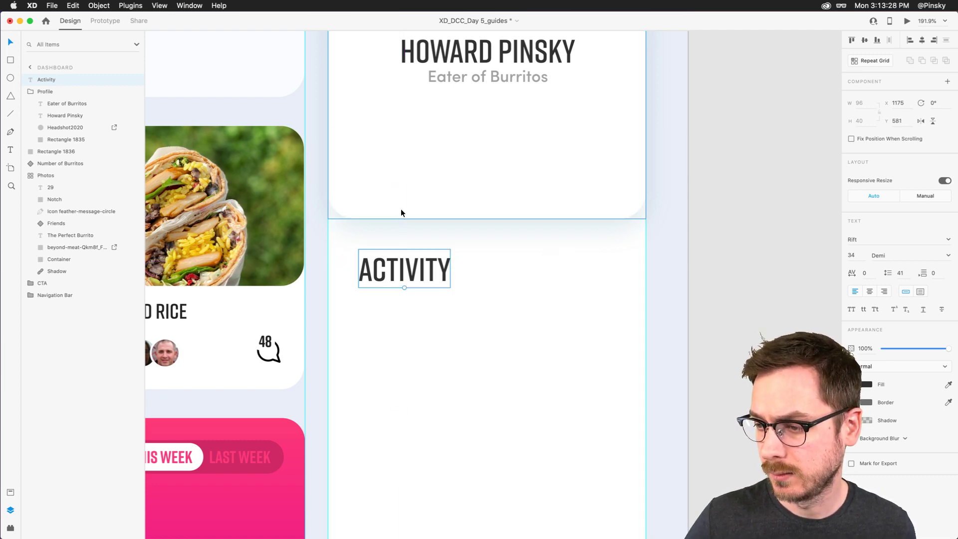
# - Draw a circle about 48 px wide below the "Activity" heading, left-aligned with it at X 1175, Y 638
pyautogui.scroll(-3, 400, 208)
pyautogui.hscroll(2, 401, 213)
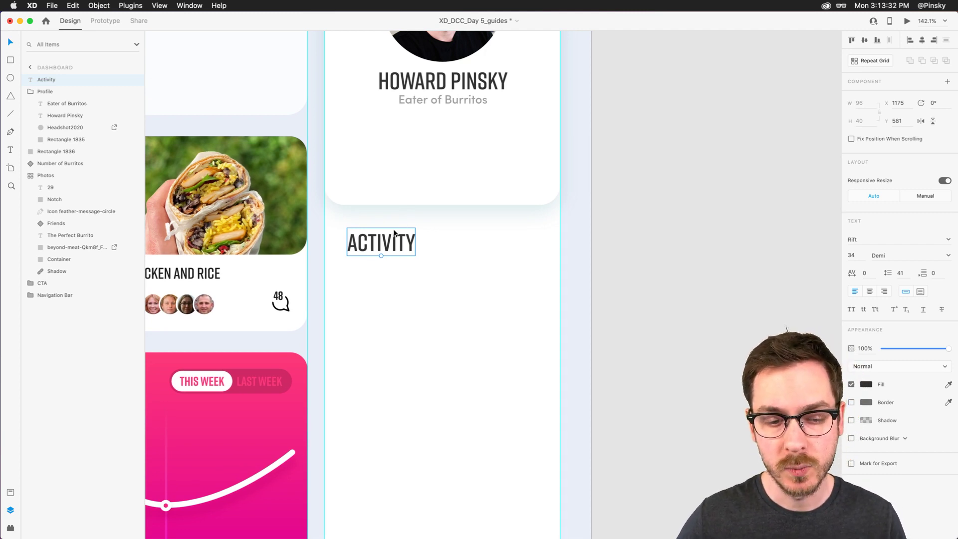
pyautogui.scroll(-3, 393, 232)
pyautogui.hscroll(1, 379, 240)
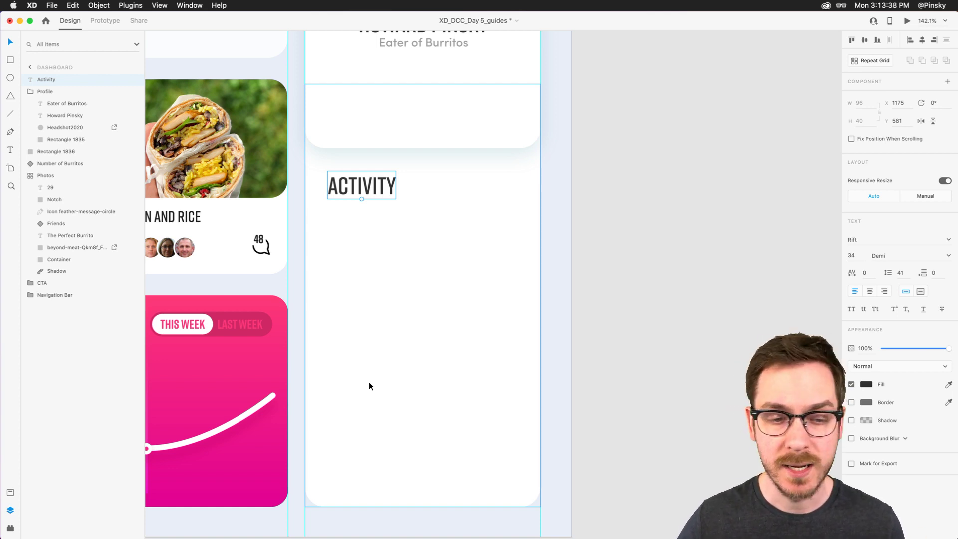
pyautogui.click(10, 79)
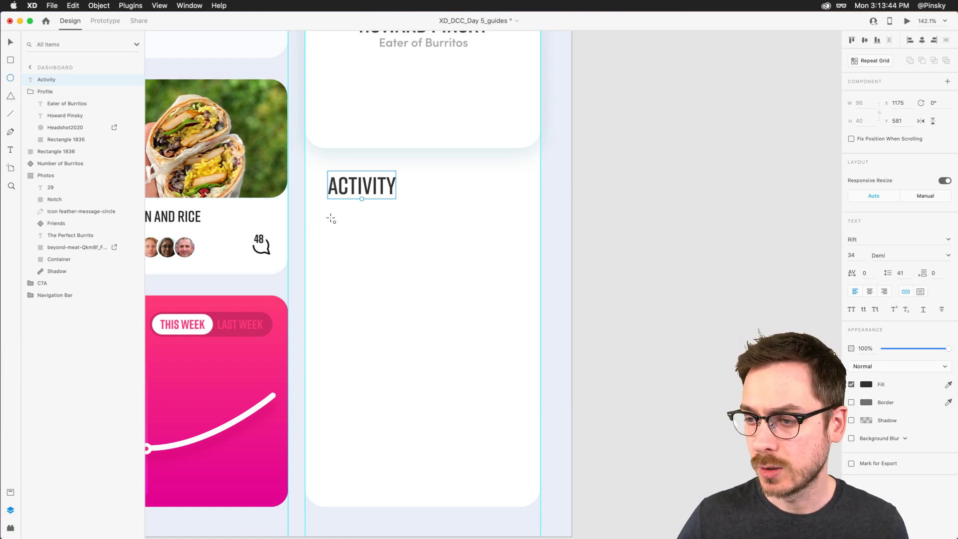
pyautogui.moveTo(328, 213)
pyautogui.mouseDown()
pyautogui.moveTo(372, 256)
pyautogui.moveTo(343, 221)
pyautogui.mouseUp()
# - Add the text "Comment" just to the right of the circle
pyautogui.scroll(5, 374, 218)
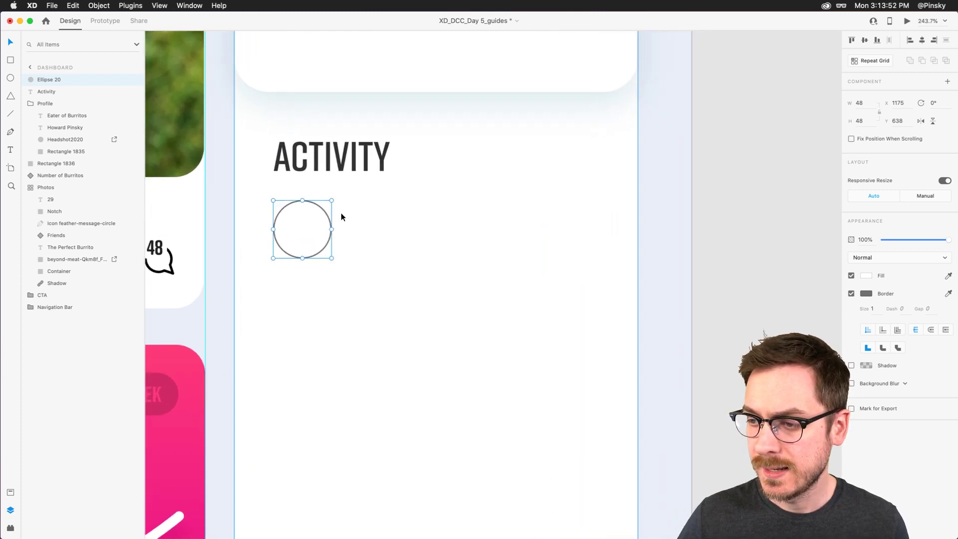
pyautogui.press('t')
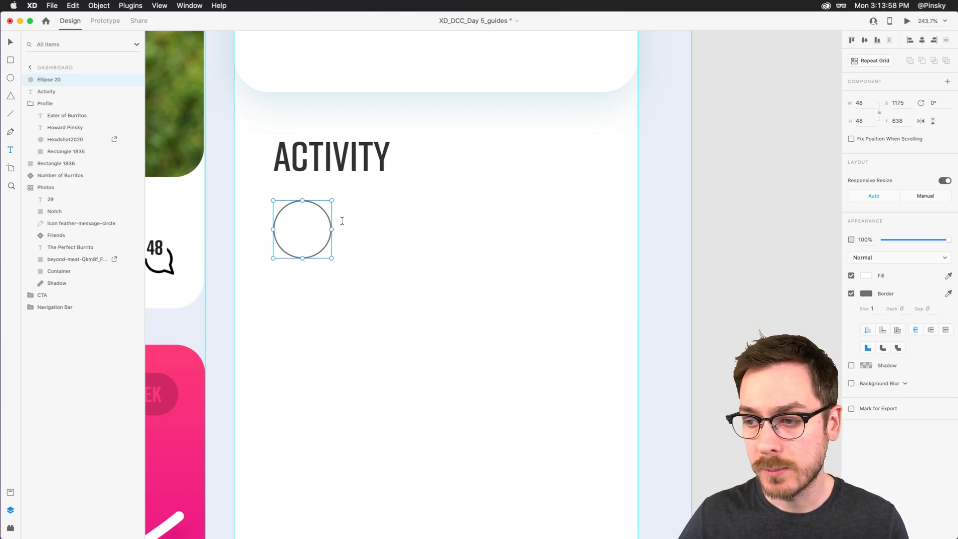
pyautogui.click(342, 221)
pyautogui.write('COMM')
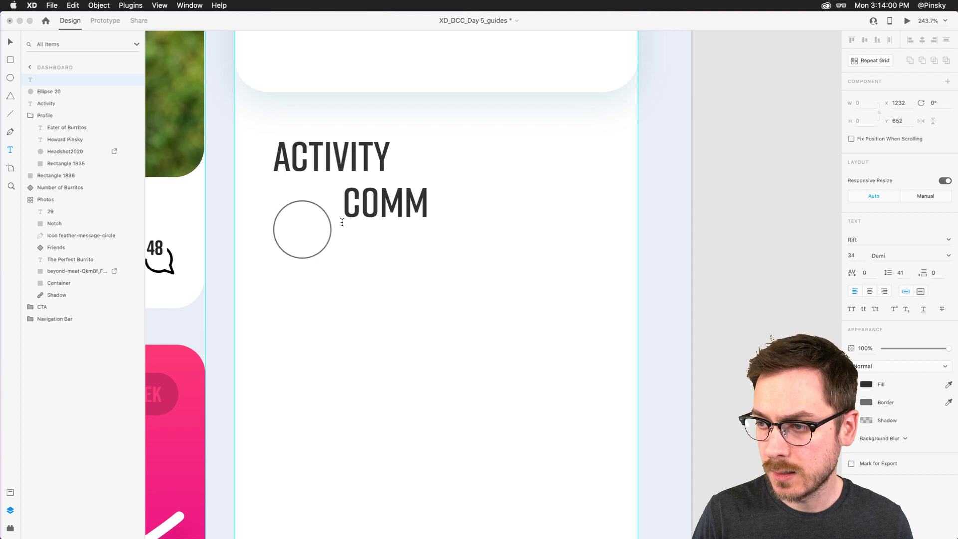
pyautogui.write('ENT')
pyautogui.press('Escape')
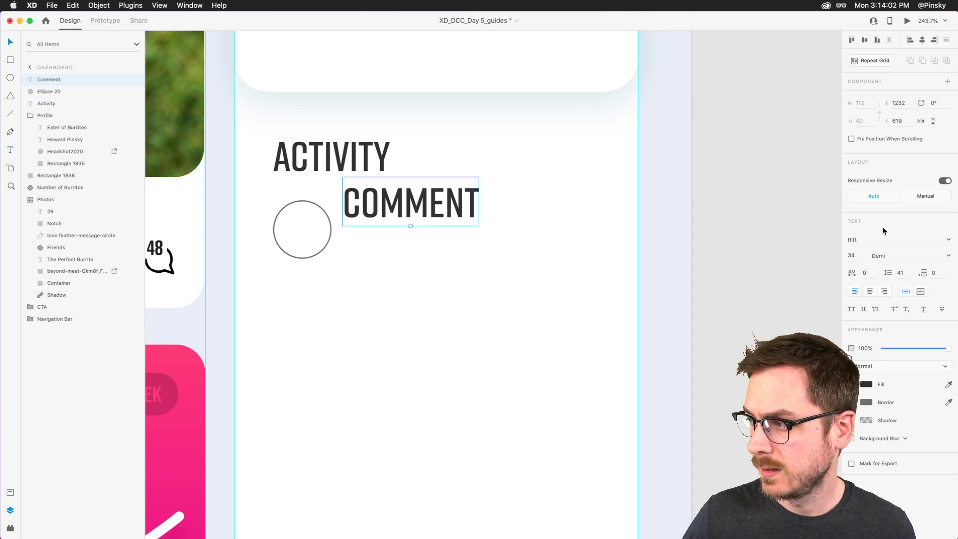
# - Change the "Comment" font to Sofia Pro and scale it down to size 16 beside the circle
pyautogui.click(879, 245)
pyautogui.write('Sof')
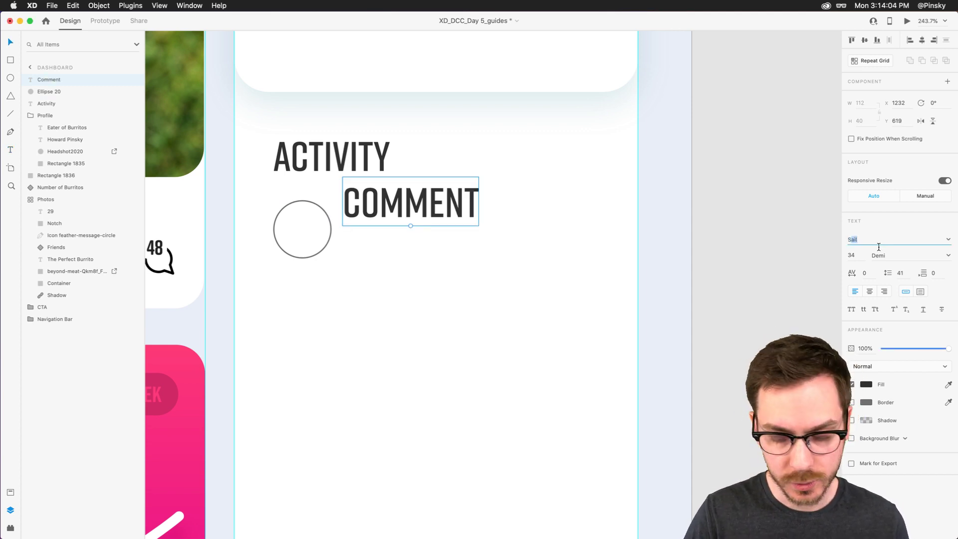
pyautogui.write('ia Pro')
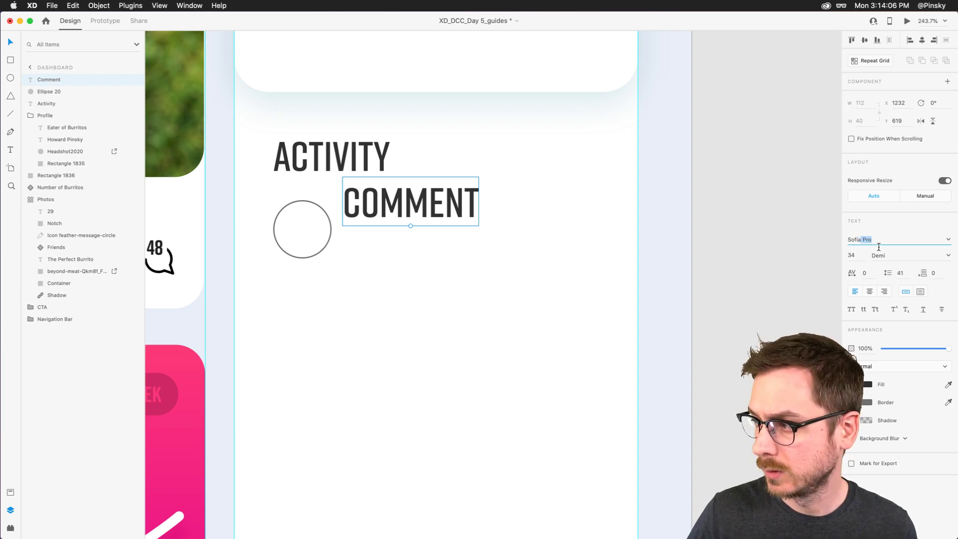
pyautogui.press('Return')
pyautogui.moveTo(434, 229); pyautogui.dragTo(389, 213)
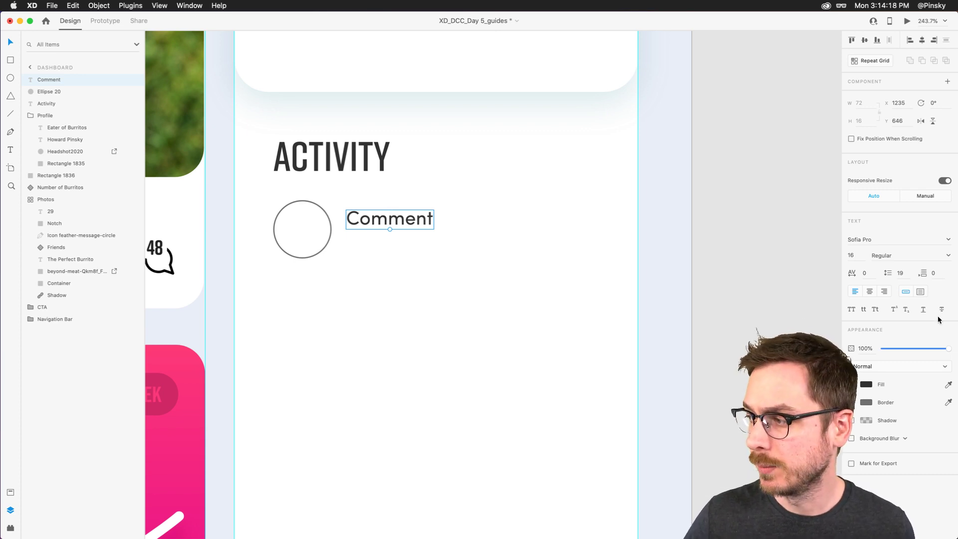
# - Give the "Comment" text Medium weight, scale it down to size 13 and nudge it to X 1235
pyautogui.click(949, 257)
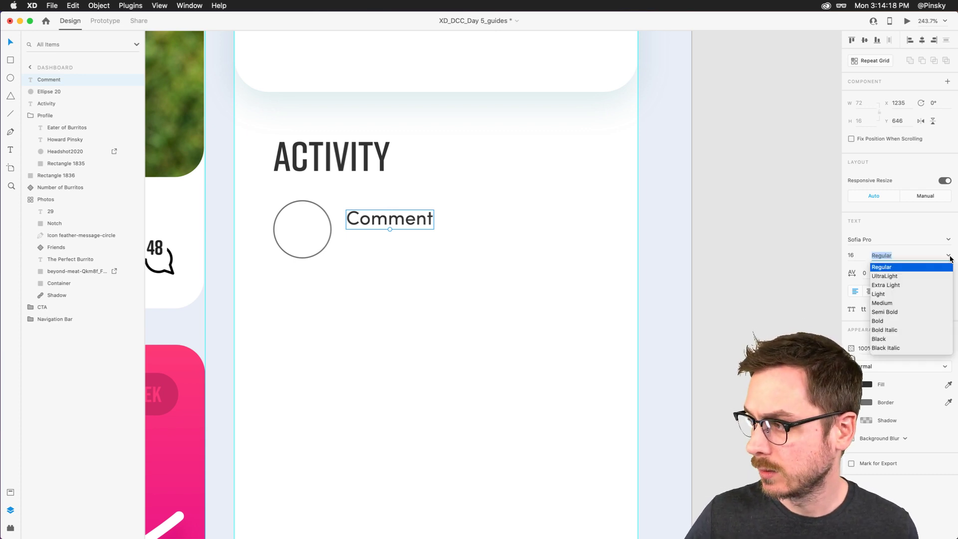
pyautogui.click(882, 302)
pyautogui.moveTo(390, 231); pyautogui.dragTo(367, 218)
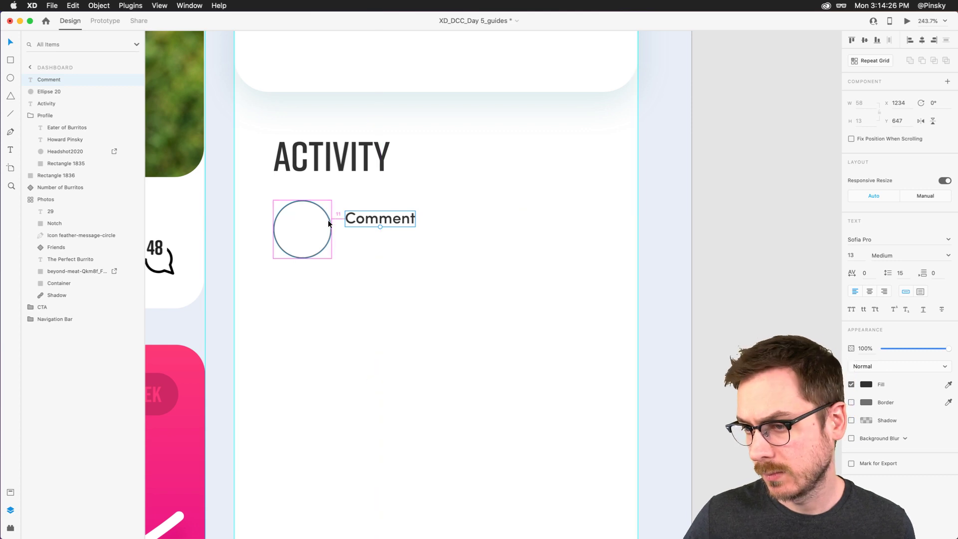
pyautogui.press('Right')
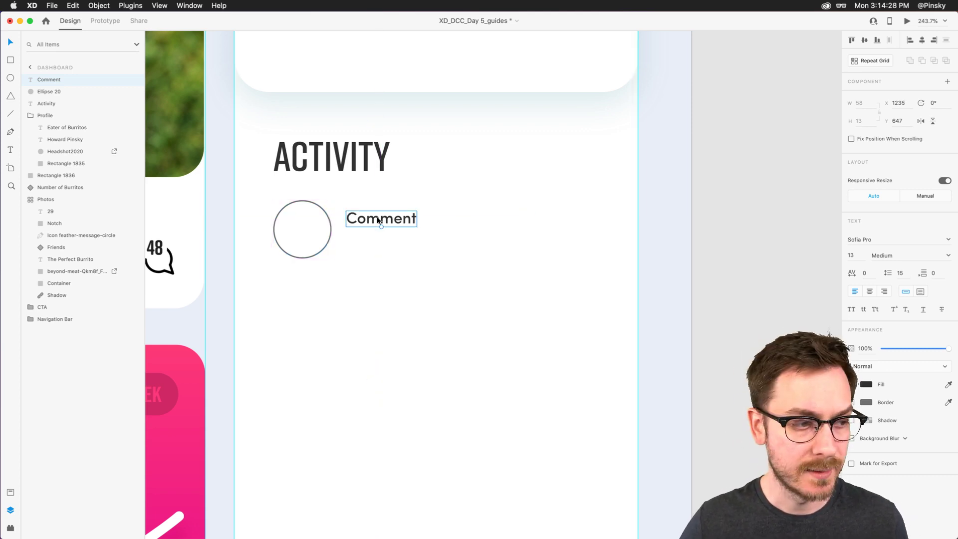
# - Duplicate the "Comment" text directly below itself and change the copy to "Monday, April 6 • 2:14 PM"
pyautogui.moveTo(376, 214); pyautogui.dragTo(376, 233)
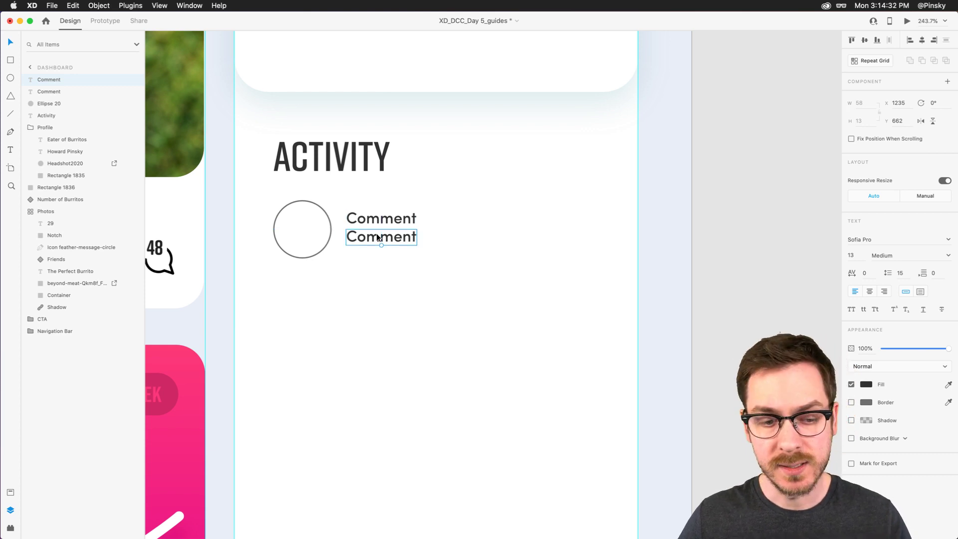
pyautogui.doubleClick(376, 232)
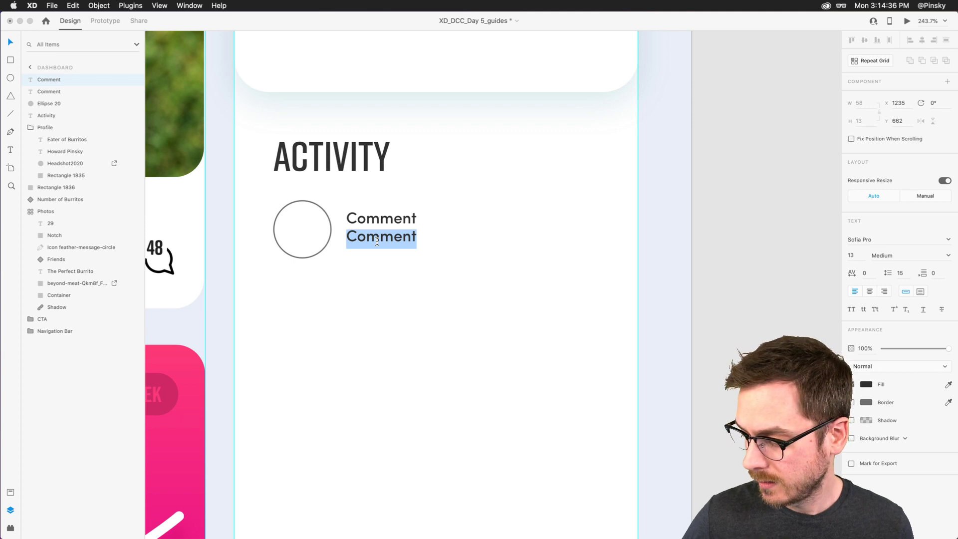
pyautogui.write('Mond')
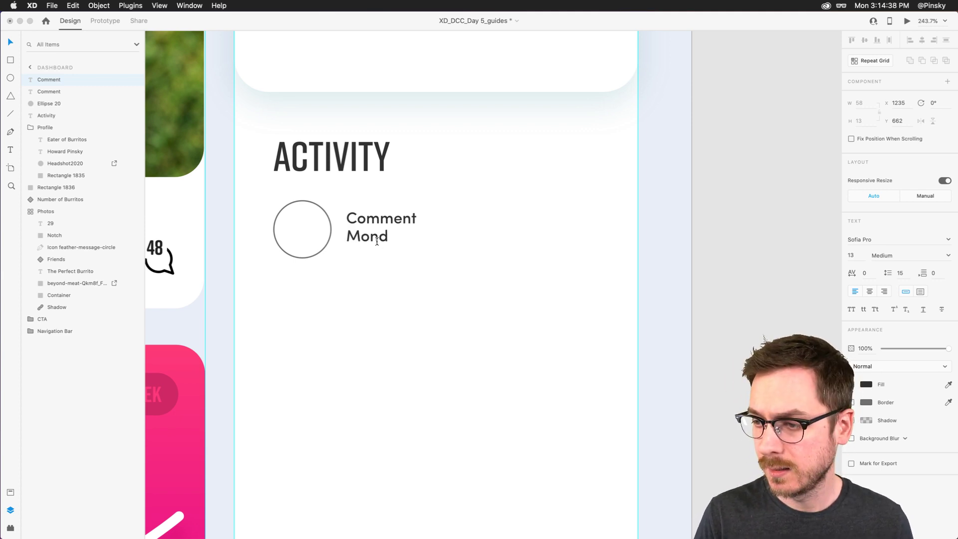
pyautogui.write('ay April 6')
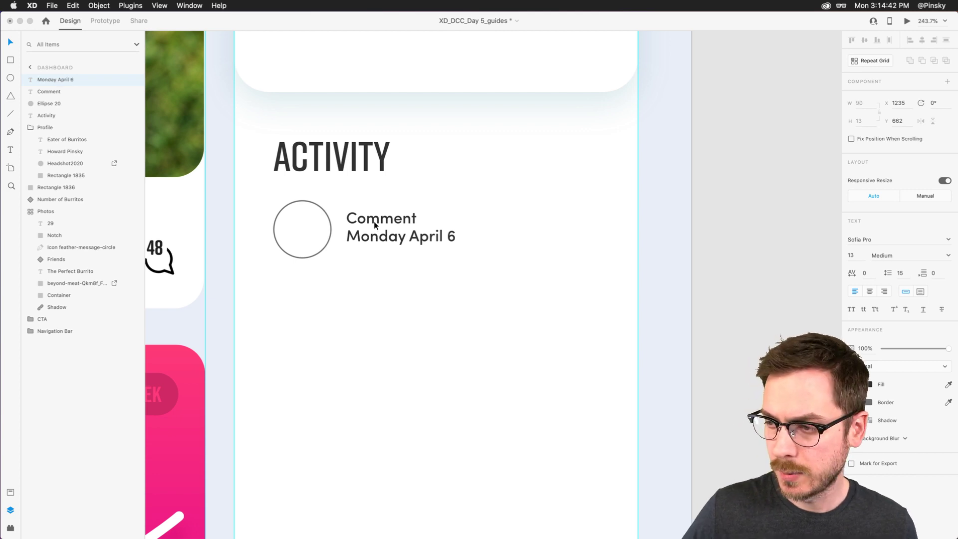
pyautogui.write(',')
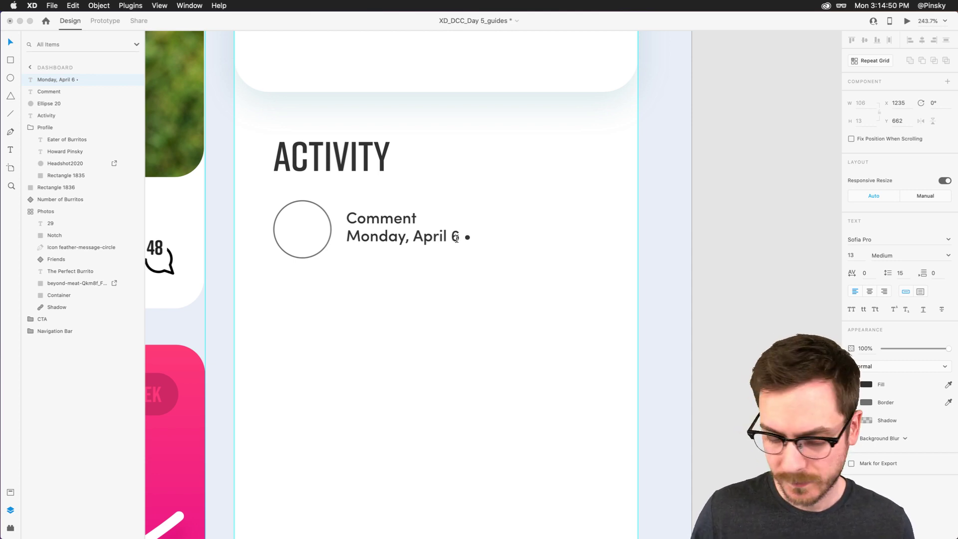
pyautogui.write(' 2:14')
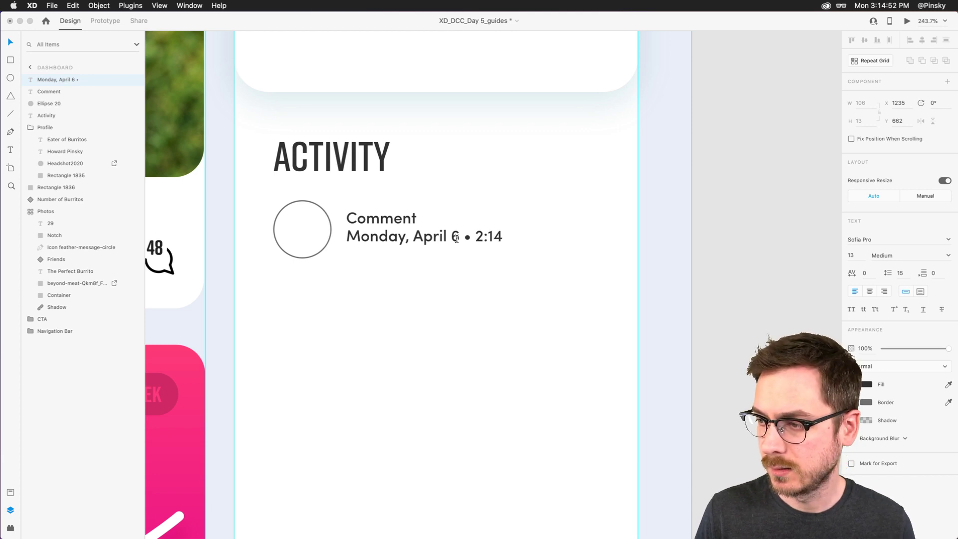
pyautogui.write(' PM')
pyautogui.press('Escape')
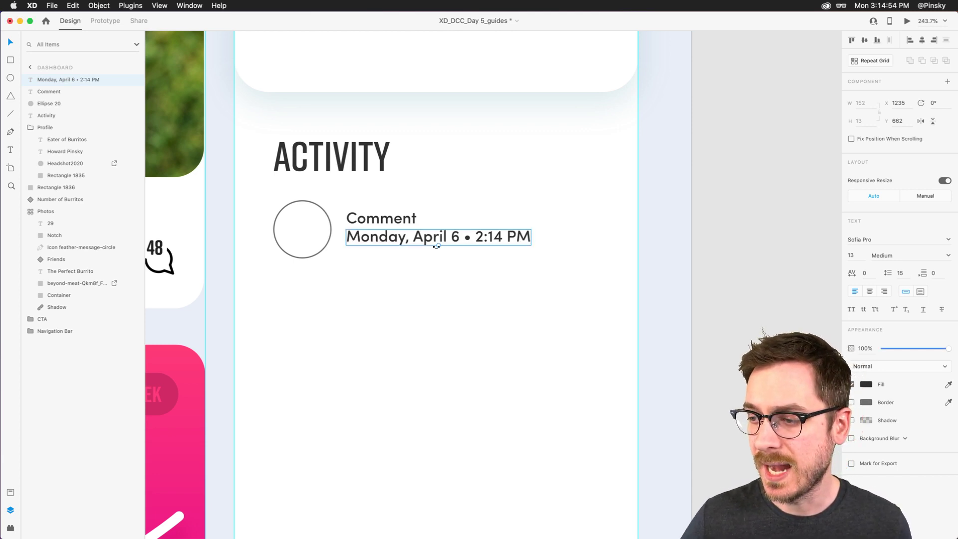
# - Set the date line to size 12 in Regular weight and lower its opacity to 70%
pyautogui.click(851, 255)
pyautogui.write('12')
pyautogui.press('Return')
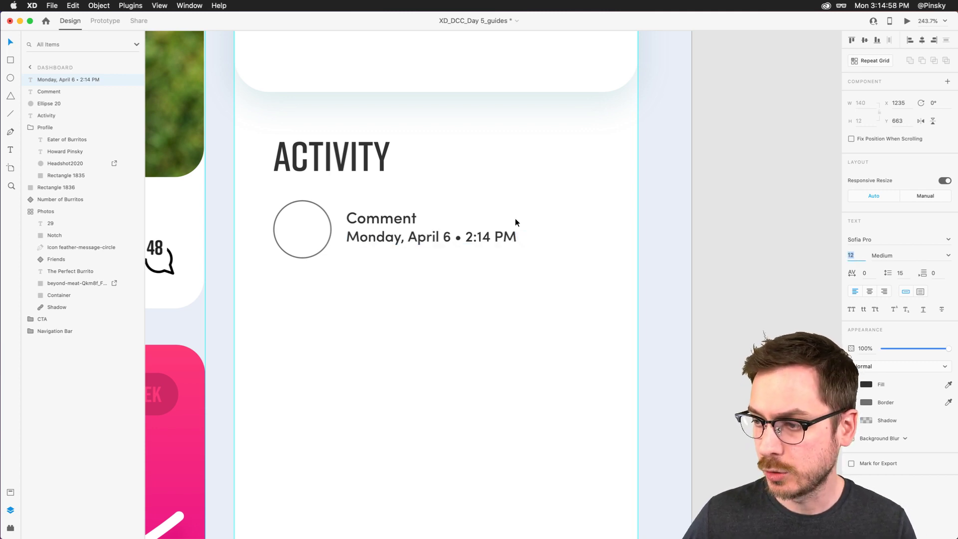
pyautogui.click(939, 258)
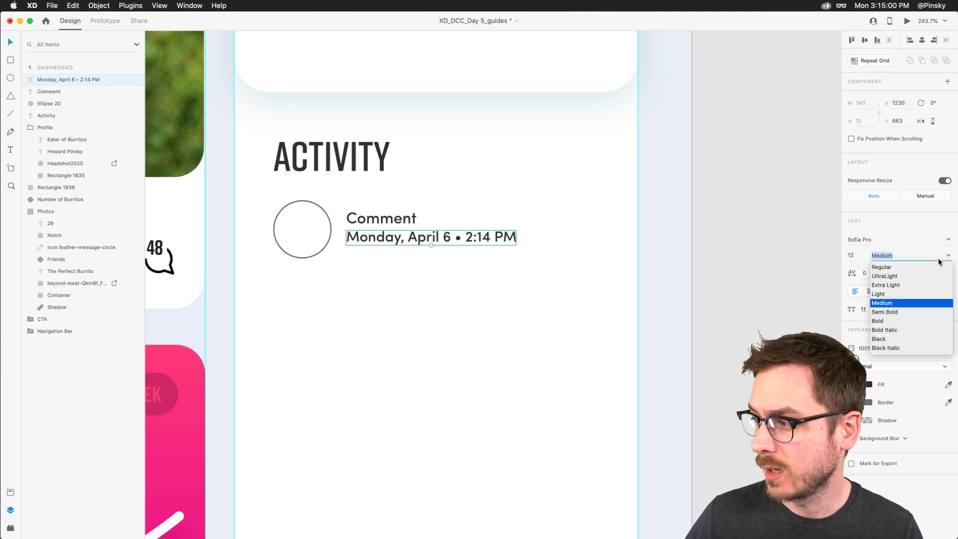
pyautogui.click(880, 267)
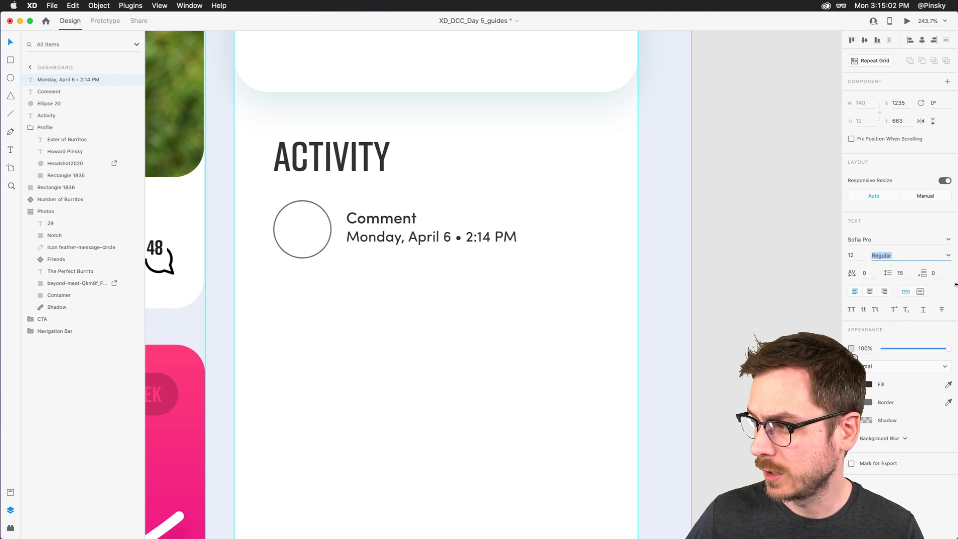
pyautogui.moveTo(948, 347); pyautogui.dragTo(927, 346)
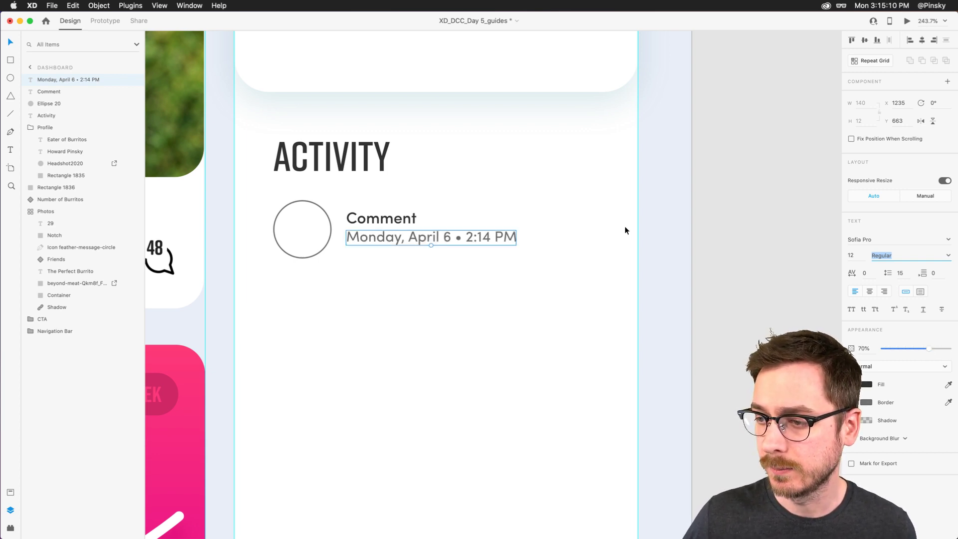
# - Move the "Comment" text and date line together slightly down, putting the "Comment" text at Y 648
pyautogui.keyDown('shift'); pyautogui.click(369, 220); pyautogui.keyUp('shift')
pyautogui.moveTo(366, 222); pyautogui.dragTo(367, 223)
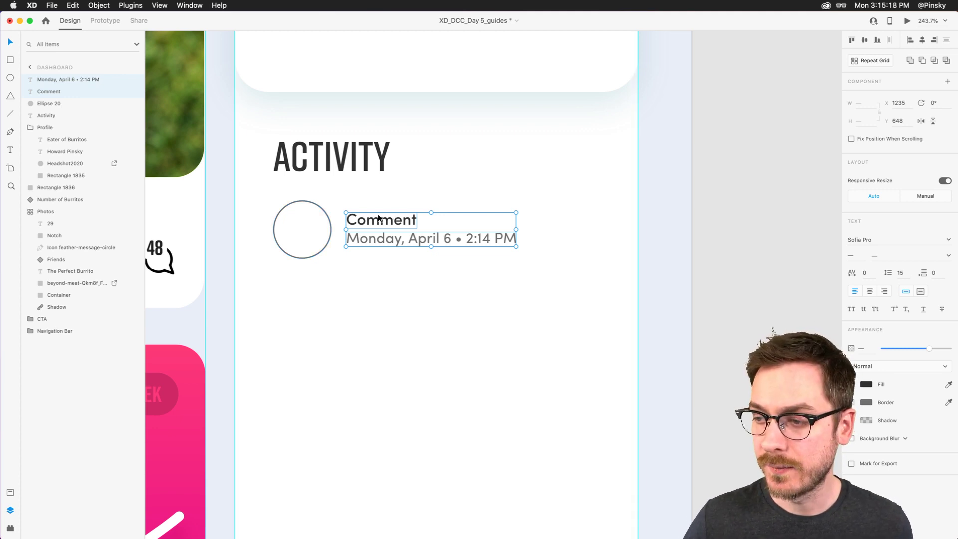
pyautogui.click(449, 215)
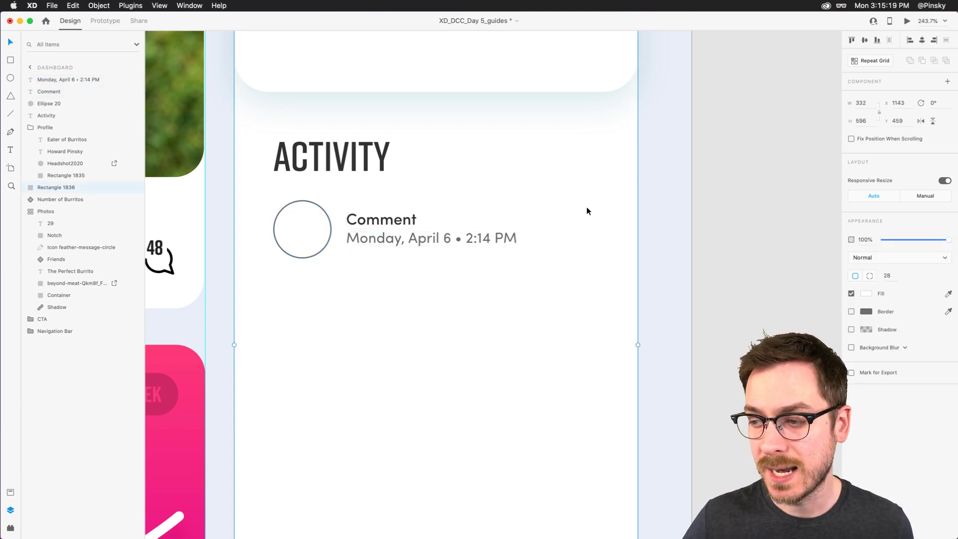
# - Convert the "Comment" text to area text and widen its box to 207 px
pyautogui.click(380, 216)
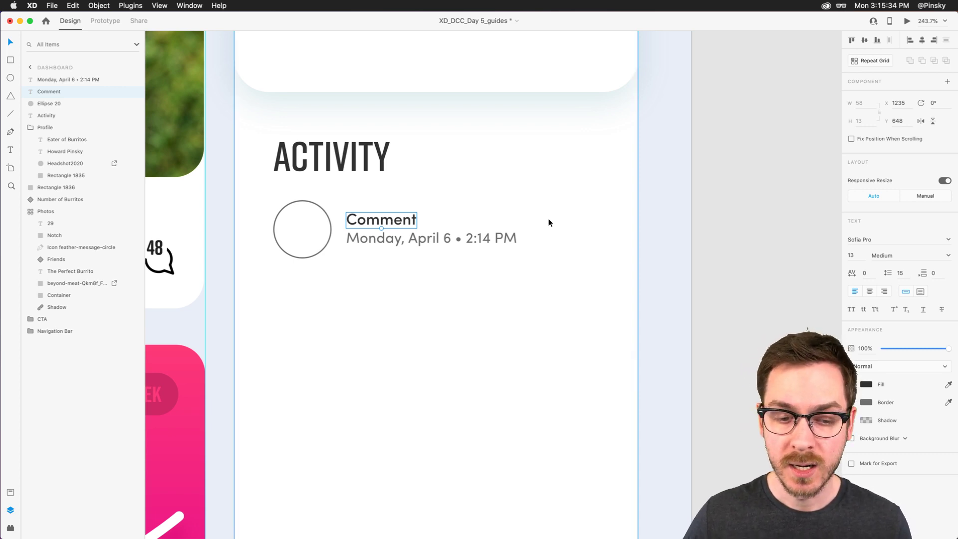
pyautogui.click(920, 292)
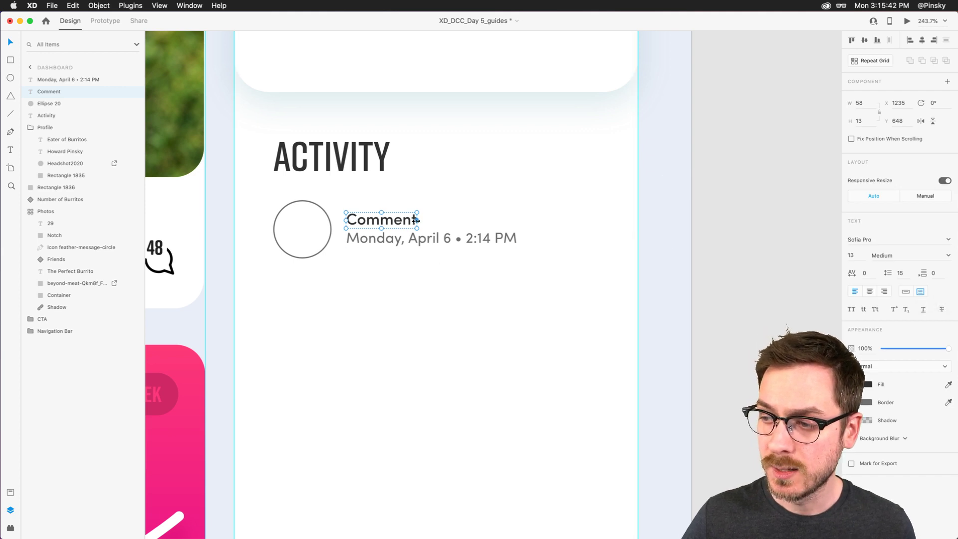
pyautogui.moveTo(417, 220); pyautogui.dragTo(584, 222)
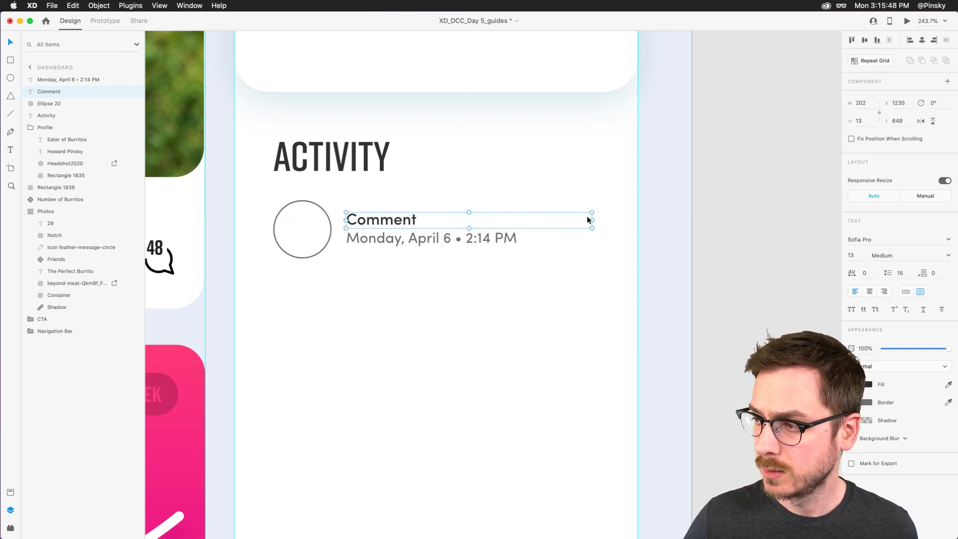
pyautogui.moveTo(596, 221)
pyautogui.mouseDown()
pyautogui.moveTo(634, 217)
pyautogui.moveTo(598, 222)
pyautogui.mouseUp()
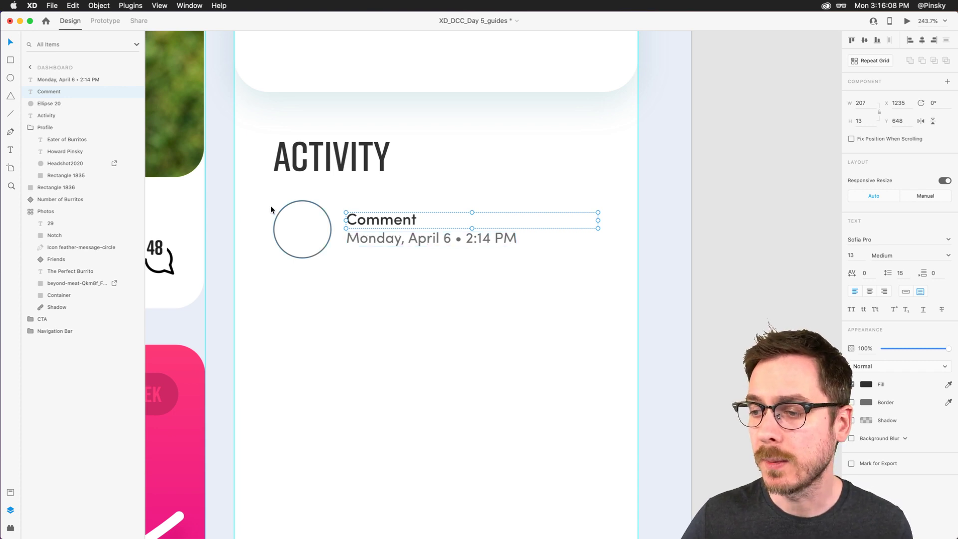
# - Remove the avatar circle's border and fill it with light gray
pyautogui.click(315, 244)
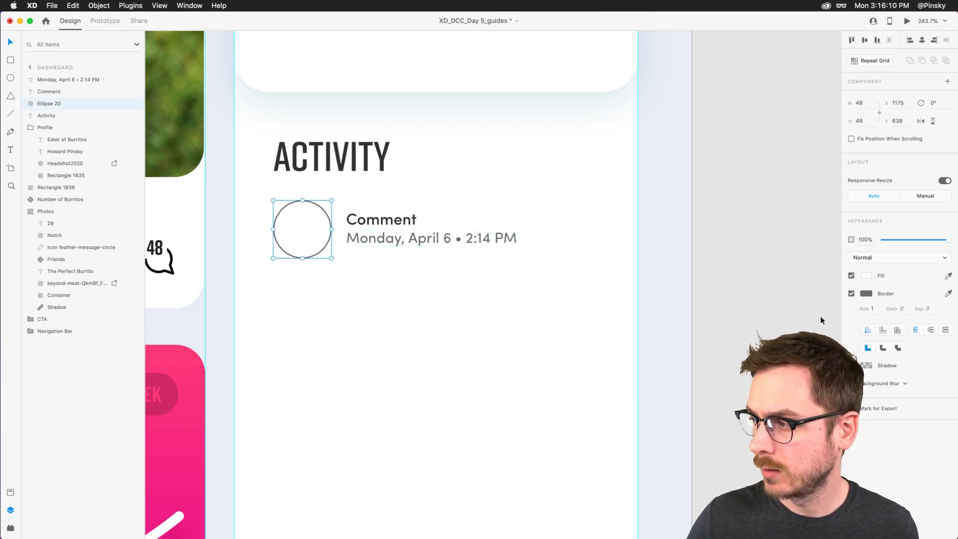
pyautogui.click(851, 293)
pyautogui.click(867, 276)
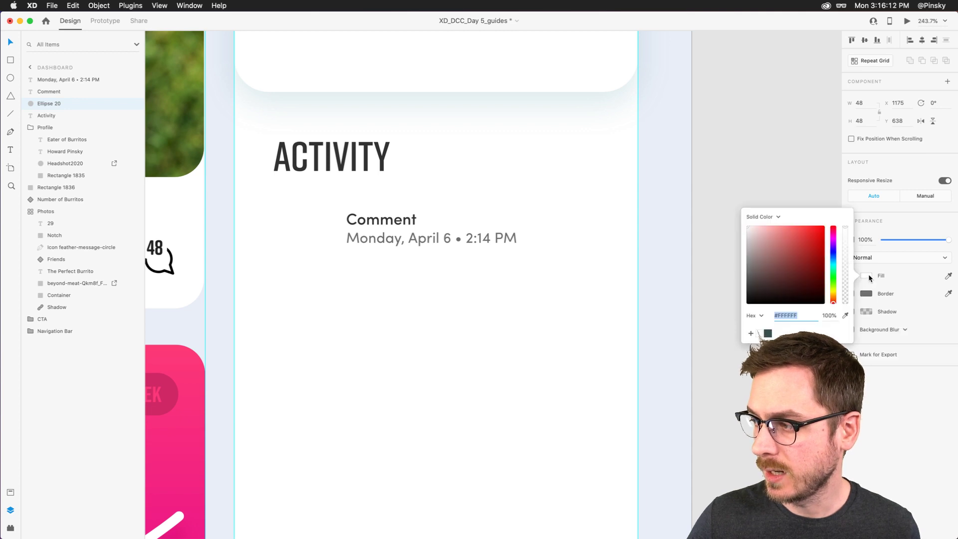
pyautogui.moveTo(769, 232); pyautogui.dragTo(743, 239)
pyautogui.click(741, 238)
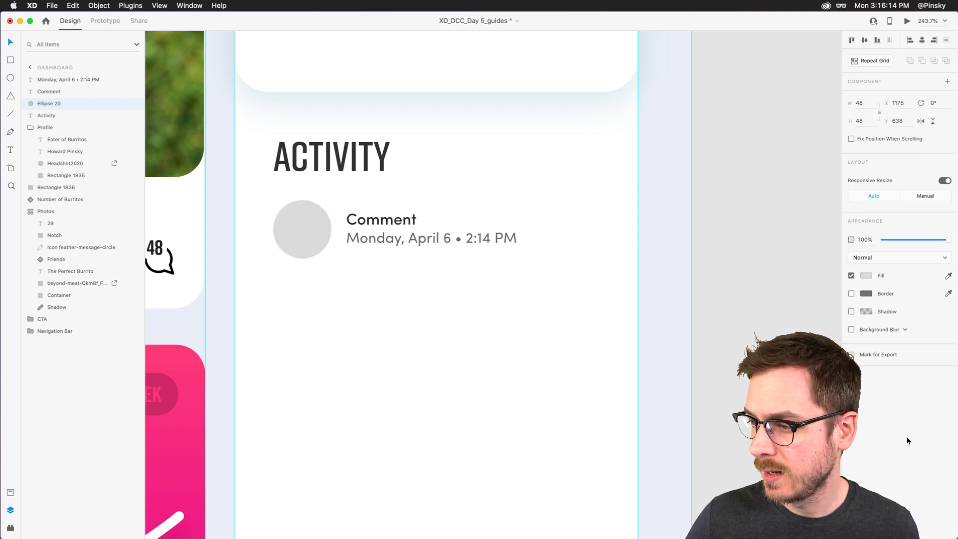
# - Widen the date line's text box to 207 px as area text, matching the comment above it
pyautogui.scroll(-5, 427, 269)
pyautogui.click(439, 238)
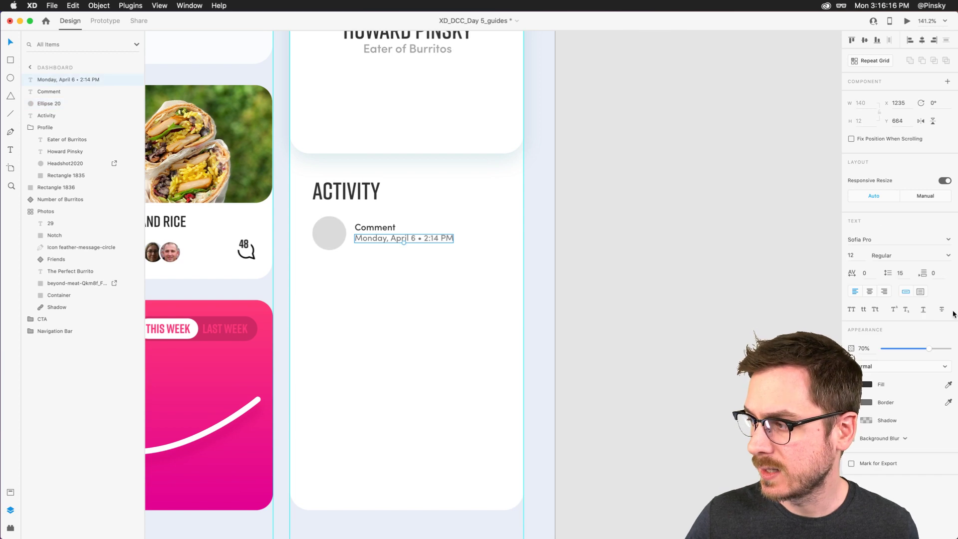
pyautogui.moveTo(454, 240); pyautogui.dragTo(499, 240)
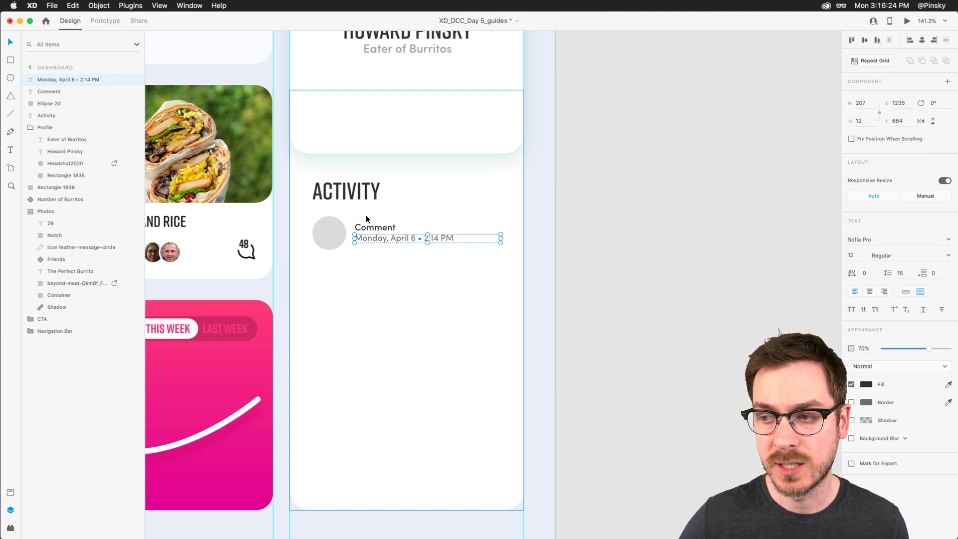
# - Convert the gray circle, "Comment" text and date line into a Repeat Grid
pyautogui.scroll(5, 376, 231)
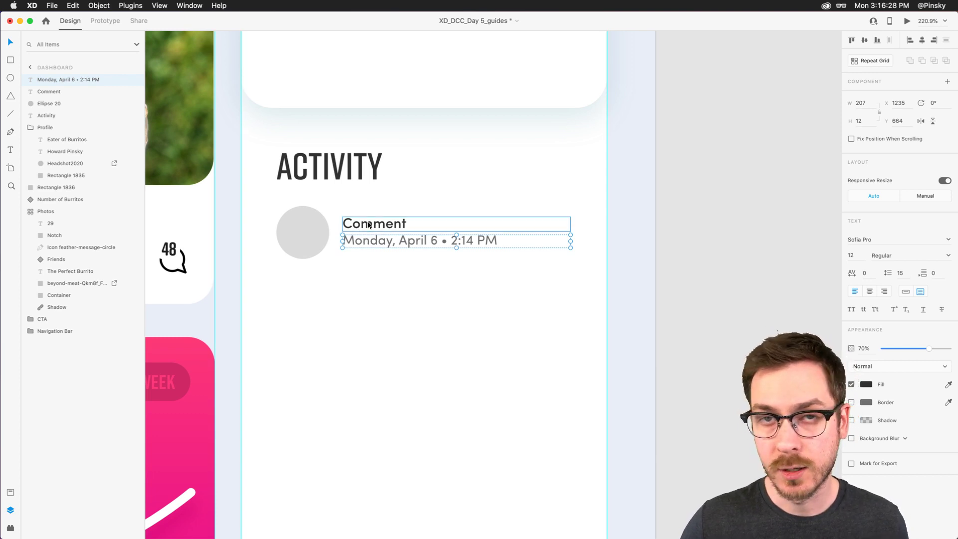
pyautogui.keyDown('shift'); pyautogui.click(368, 225); pyautogui.keyUp('shift')
pyautogui.keyDown('shift'); pyautogui.click(297, 230); pyautogui.keyUp('shift')
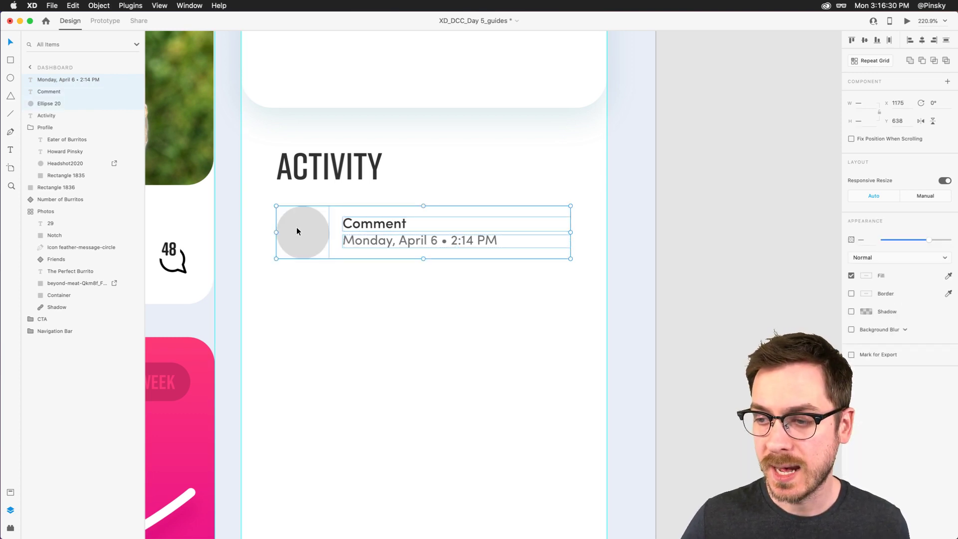
pyautogui.click(882, 62)
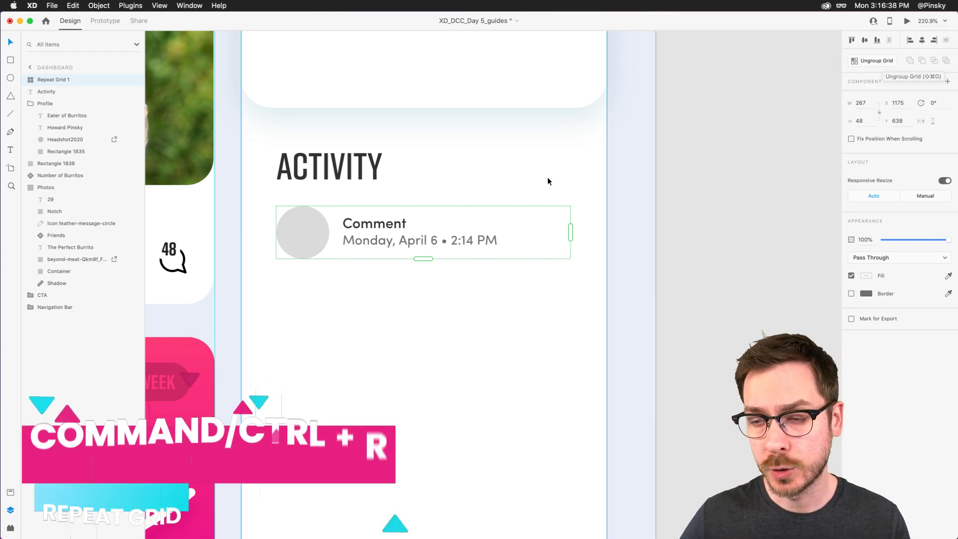
# - Extend the Repeat Grid down to five activity rows and increase the gaps so they fill the panel
pyautogui.scroll(-5, 338, 150)
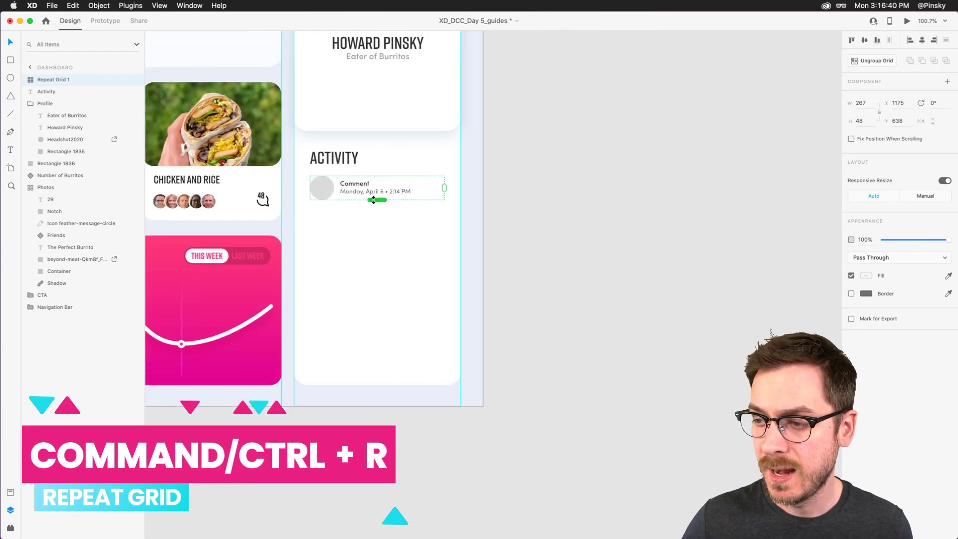
pyautogui.moveTo(374, 201); pyautogui.dragTo(377, 339)
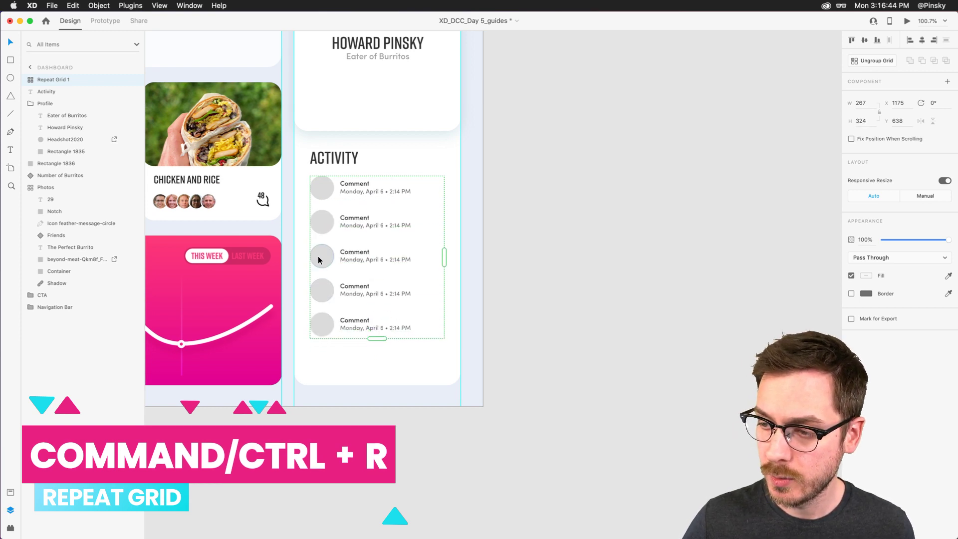
pyautogui.moveTo(358, 242); pyautogui.dragTo(355, 257)
pyautogui.click(578, 245)
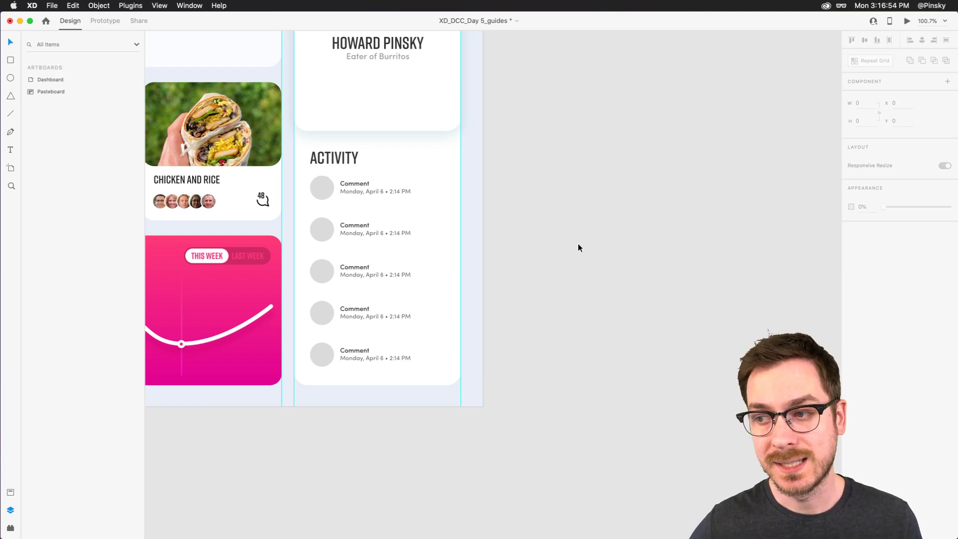
# - Change the comment in the first activity row to "This burrito looks incredible!"
pyautogui.scroll(-5, 508, 219)
pyautogui.scroll(5, 508, 220)
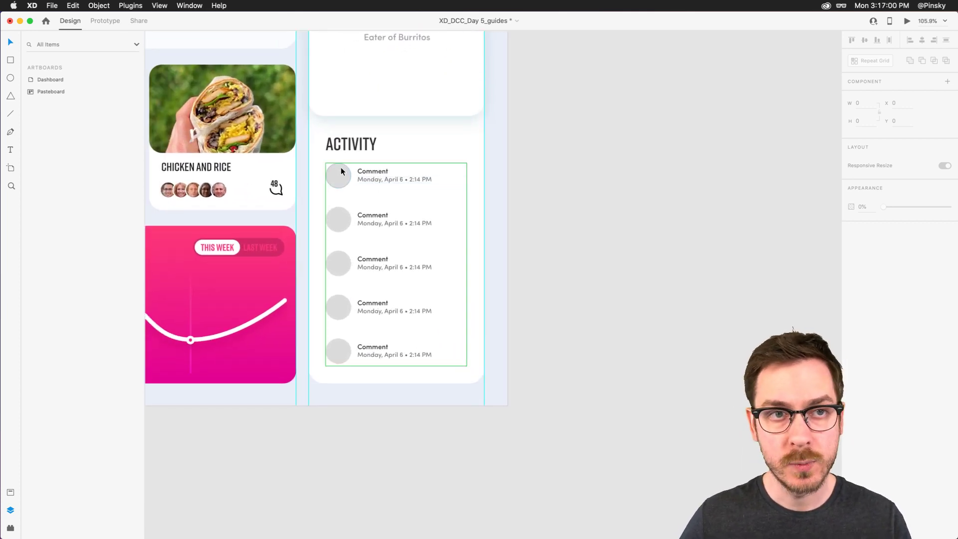
pyautogui.doubleClick(380, 172)
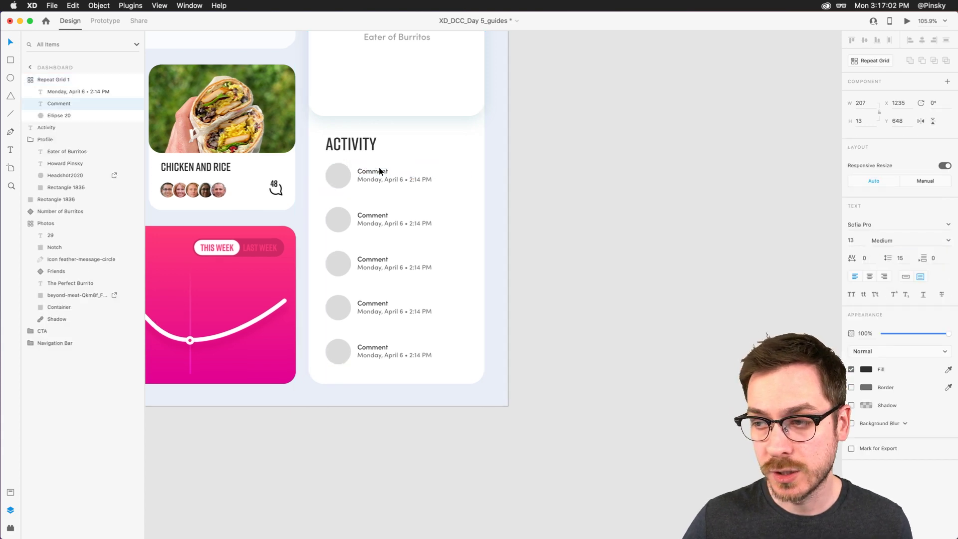
pyautogui.scroll(3, 379, 172)
pyautogui.doubleClick(379, 173)
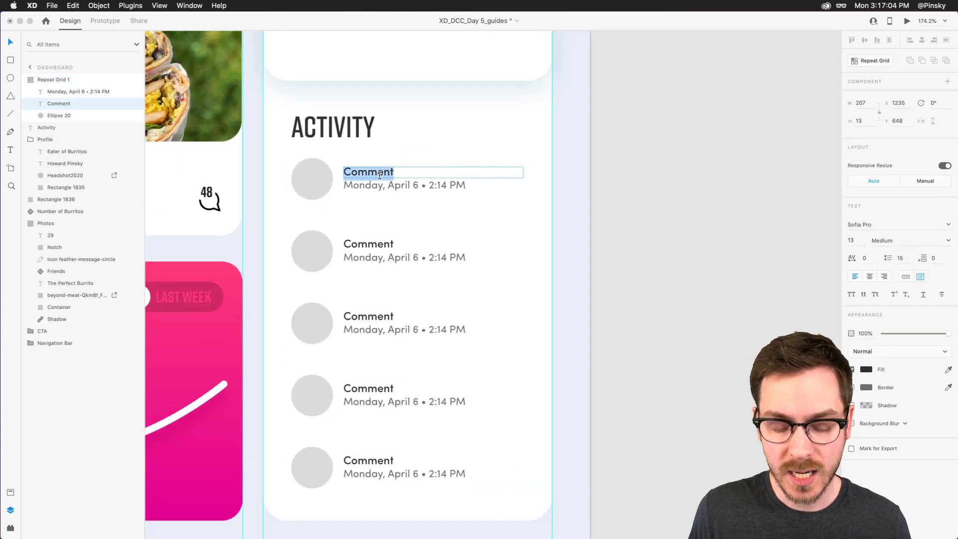
pyautogui.write('This burrito looks incredi')
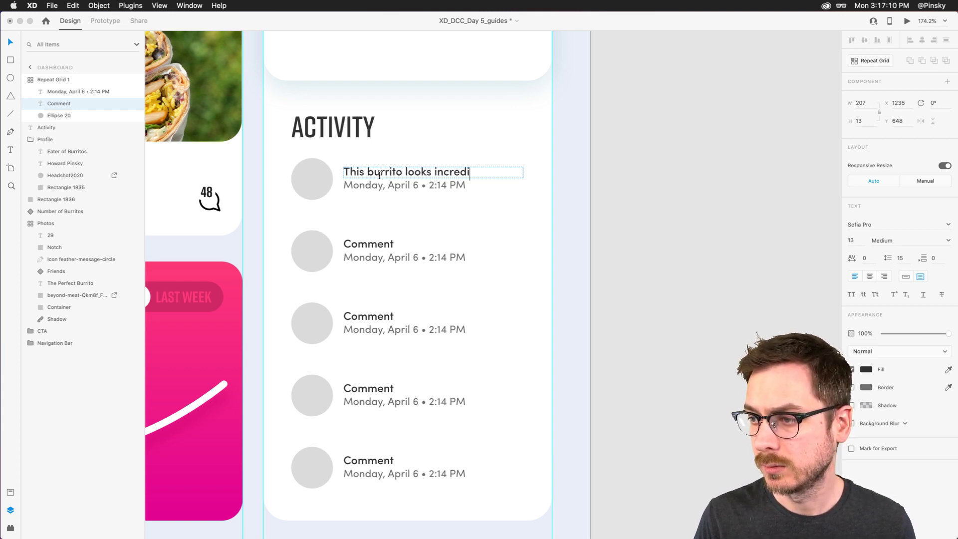
pyautogui.write('ble!')
pyautogui.press('Escape')
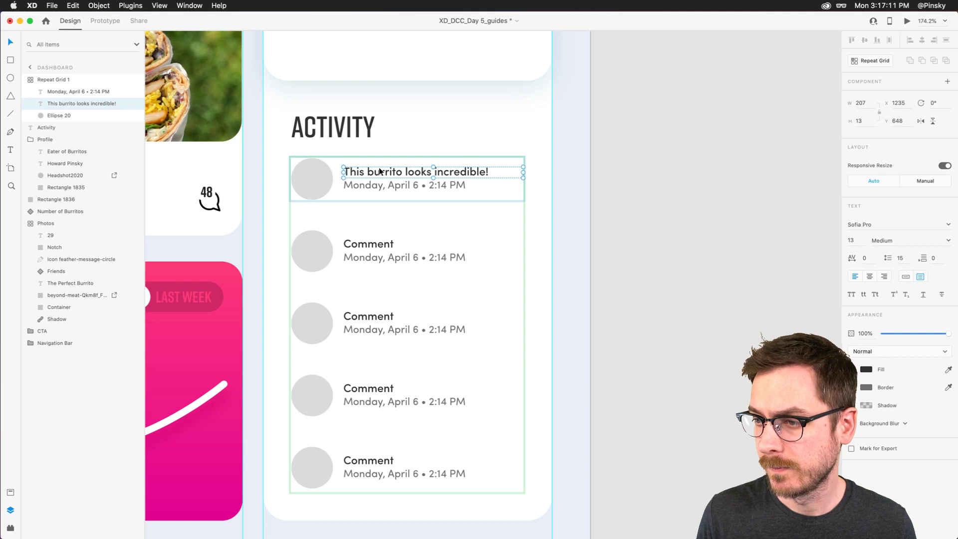
# - Change the comment in the second activity row to "Down to eat a burrito tomorrow?"
pyautogui.doubleClick(364, 249)
pyautogui.click(365, 249)
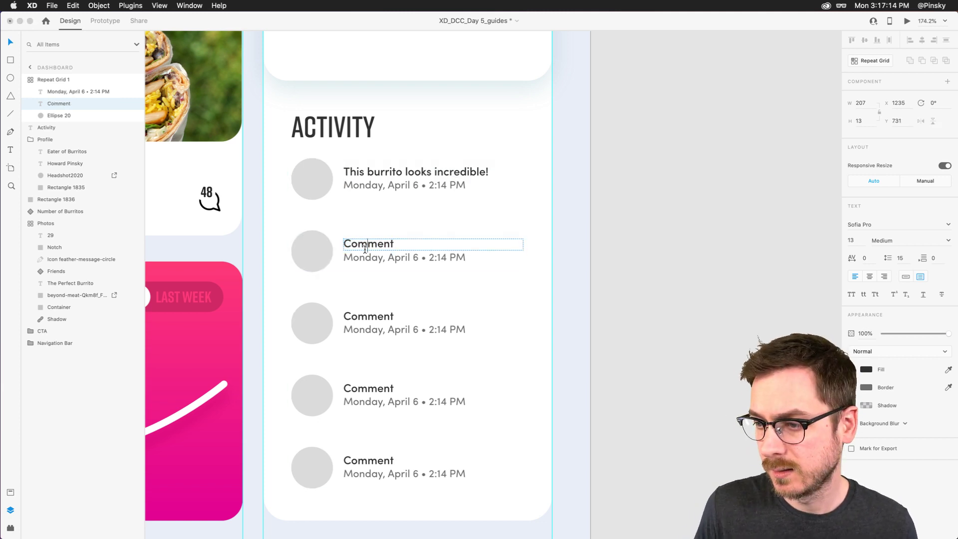
pyautogui.doubleClick(365, 248)
pyautogui.write('Dow')
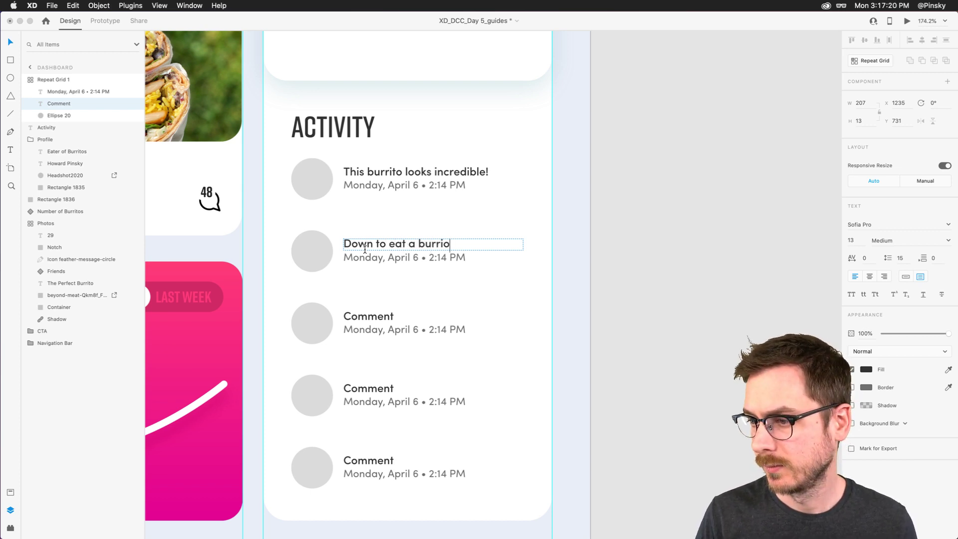
pyautogui.write('n to eat a burrito tomorrow?')
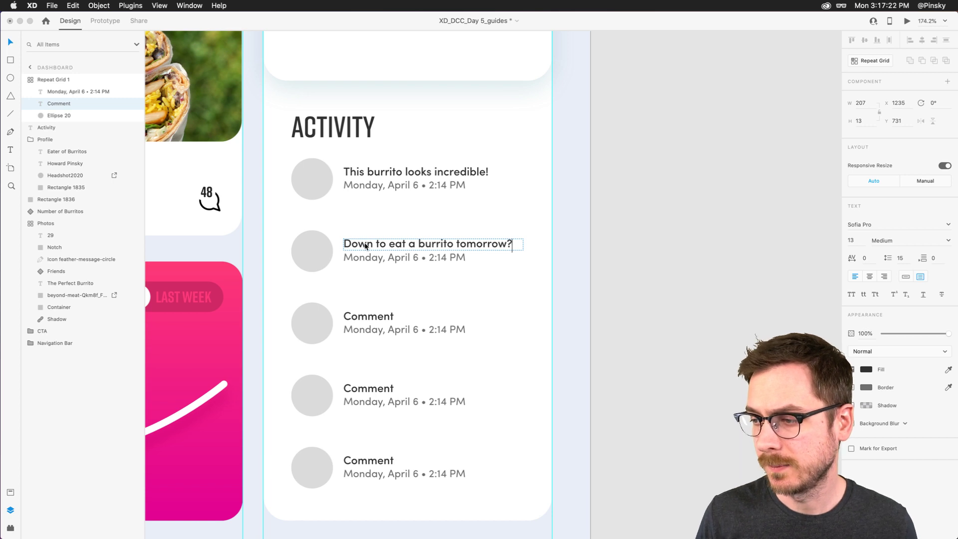
pyautogui.press('Escape')
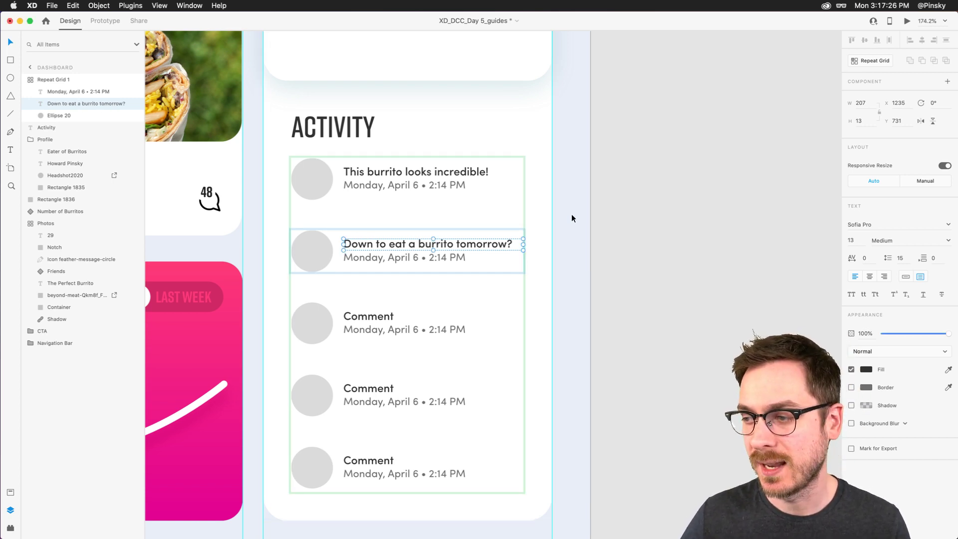
pyautogui.click(571, 165)
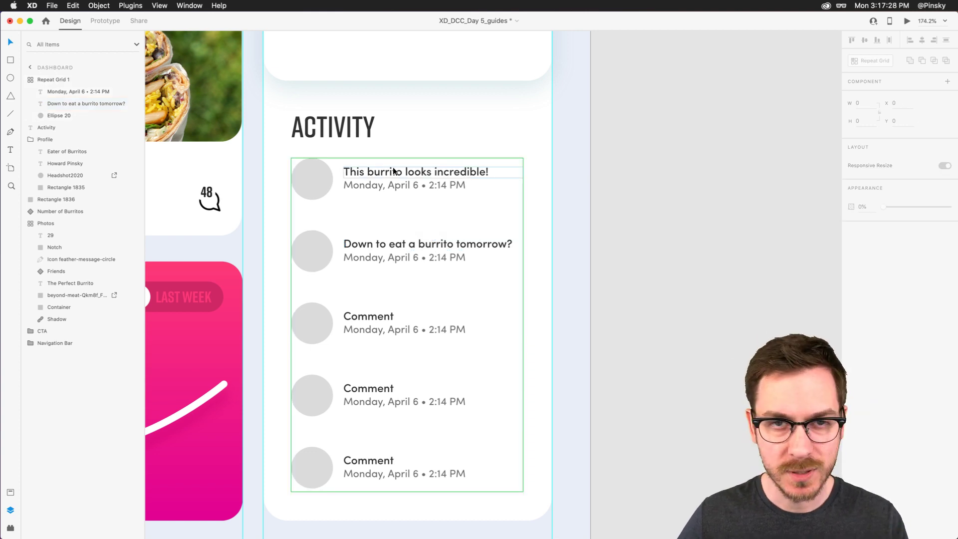
pyautogui.click(330, 168)
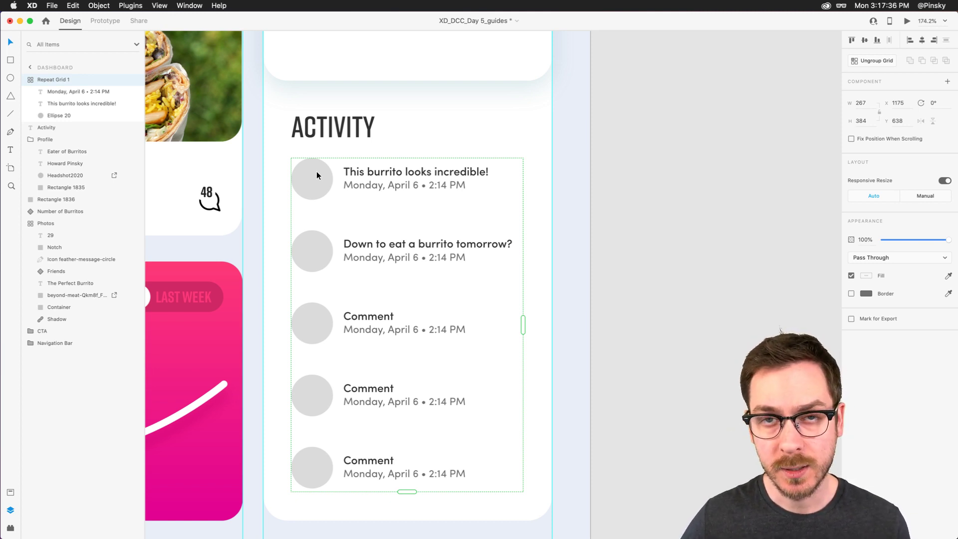
pyautogui.scroll(-6, 317, 172)
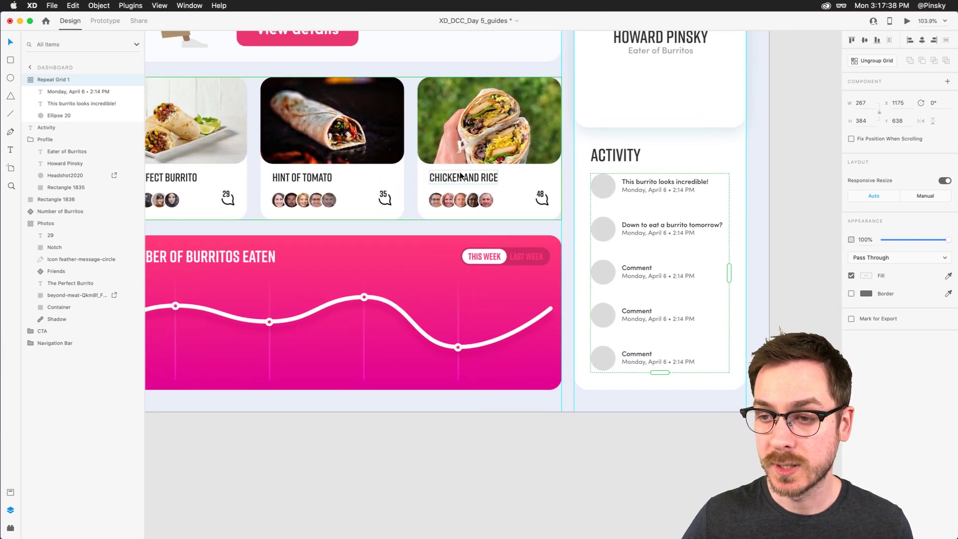
pyautogui.hscroll(4, 461, 176)
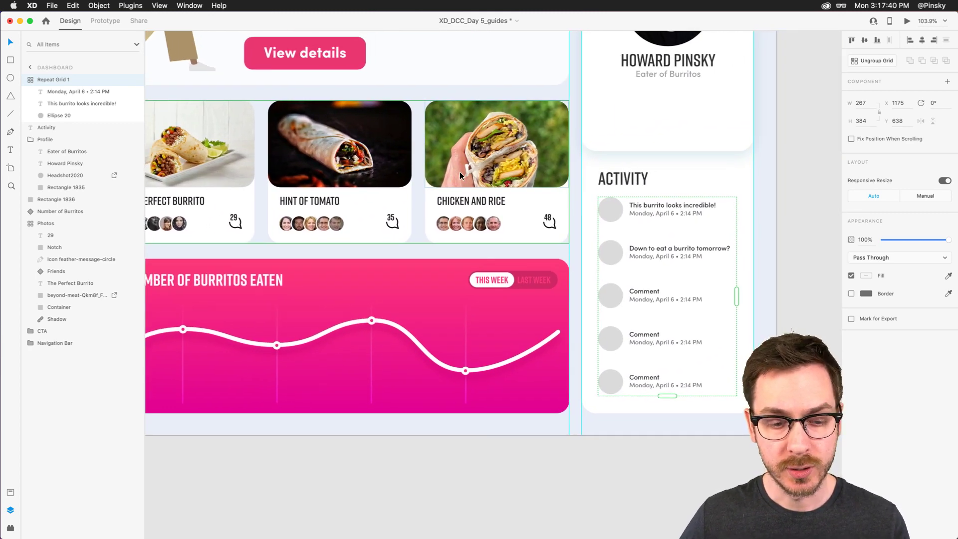
pyautogui.scroll(6, 460, 171)
pyautogui.scroll(-2, 428, 240)
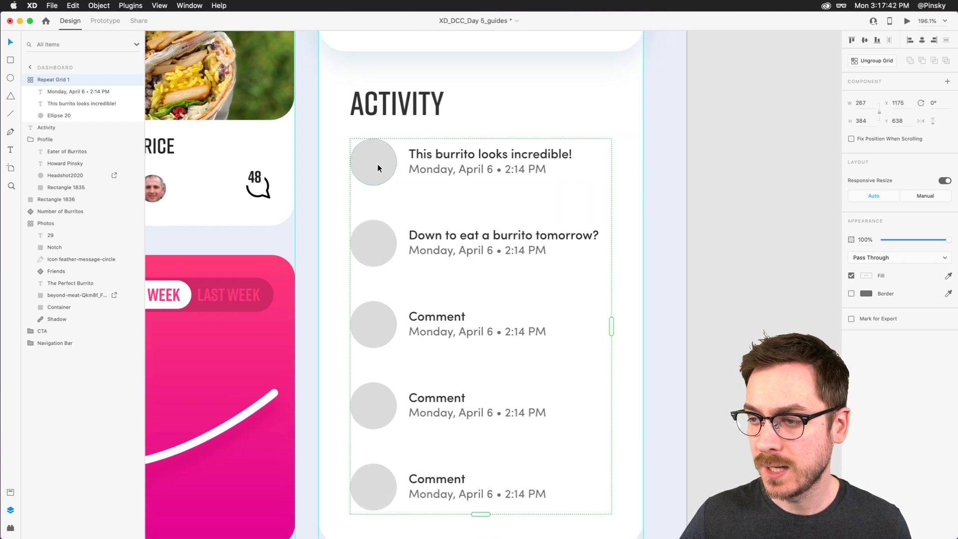
pyautogui.doubleClick(378, 166)
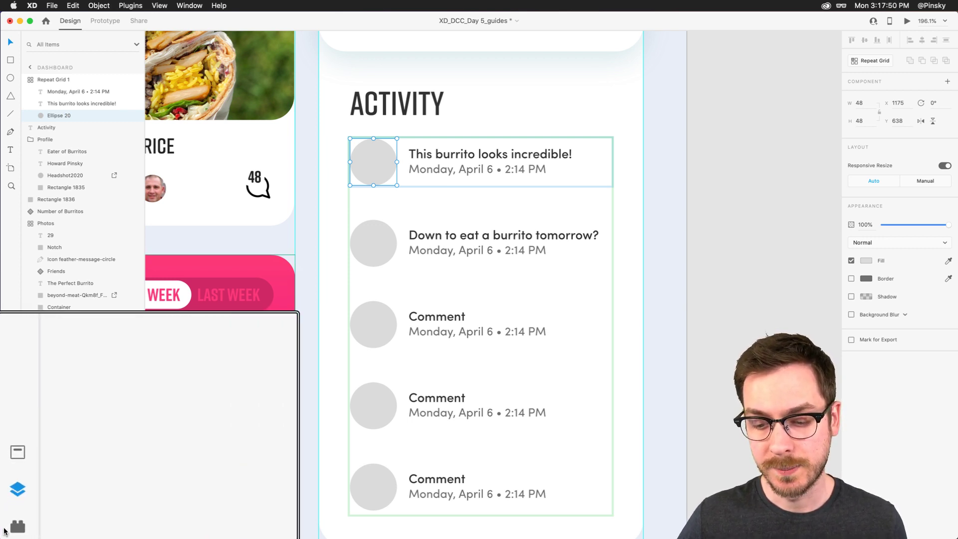
pyautogui.click(10, 528)
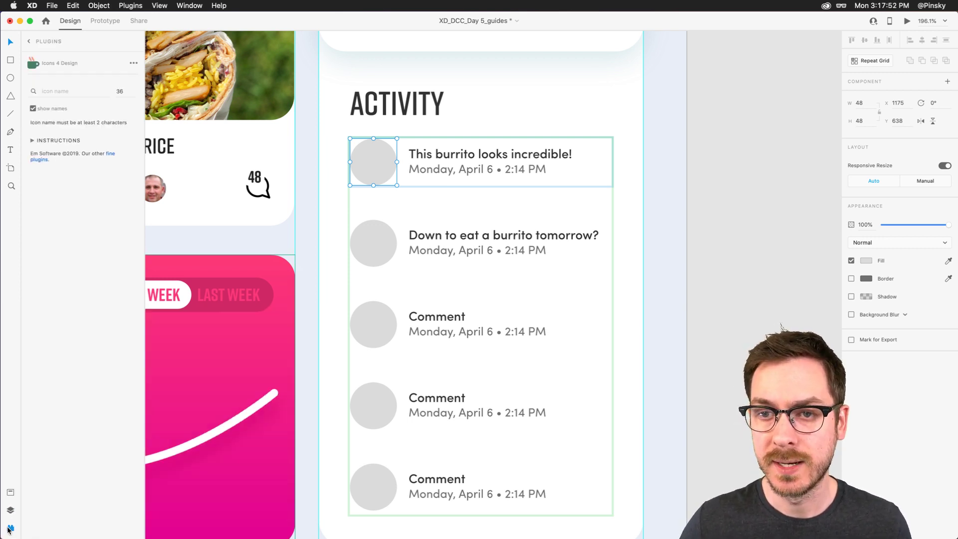
pyautogui.click(30, 42)
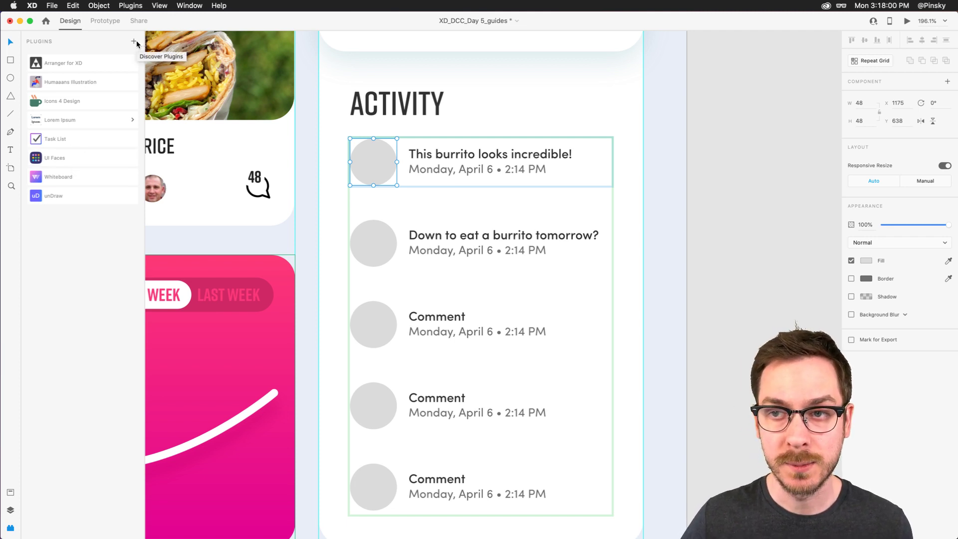
pyautogui.click(81, 157)
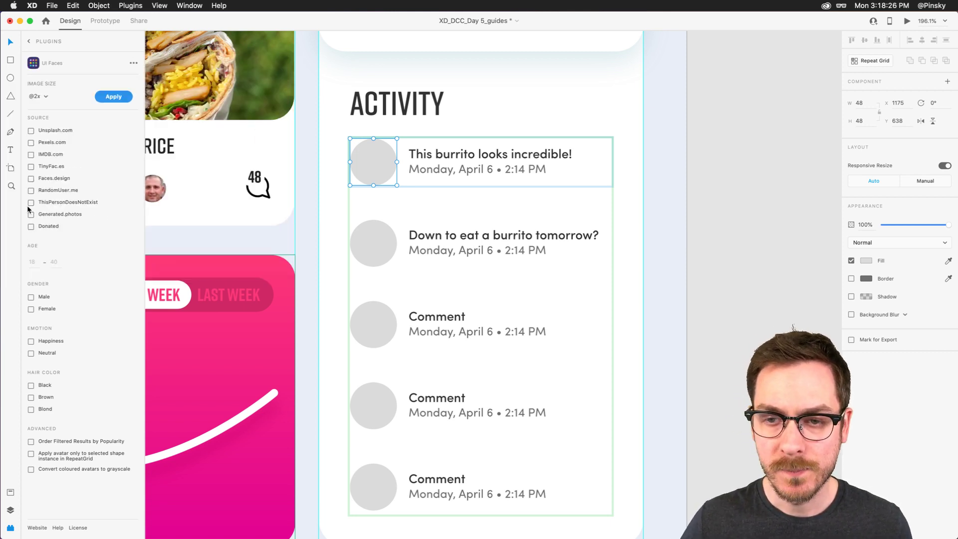
pyautogui.click(31, 130)
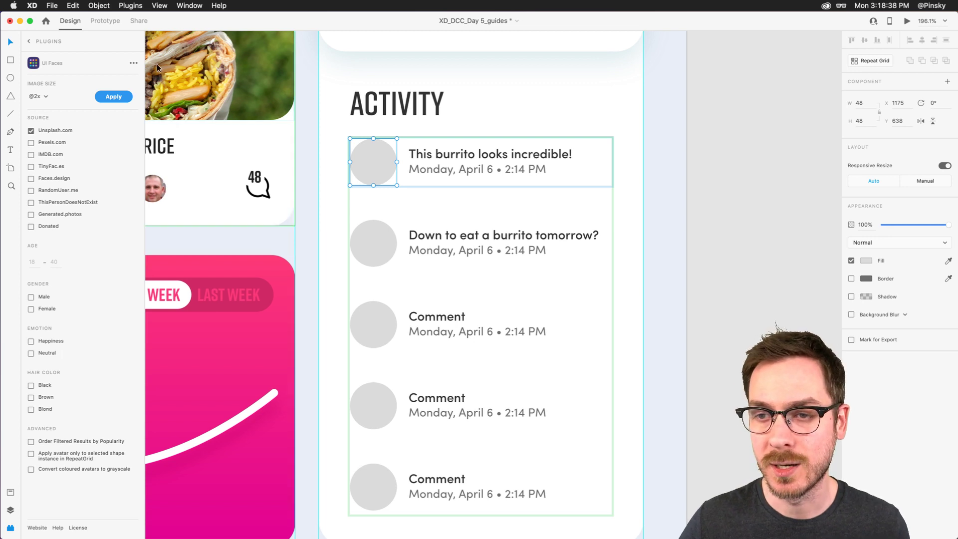
pyautogui.click(115, 96)
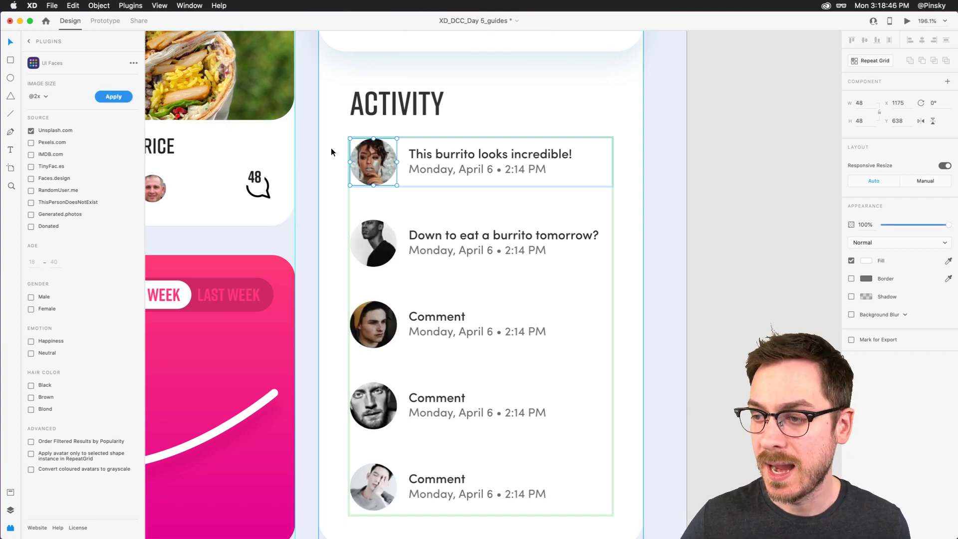
# - Shift the photo slightly downward inside the second activity row's circular avatar
pyautogui.doubleClick(374, 238)
pyautogui.moveTo(376, 241); pyautogui.dragTo(376, 251)
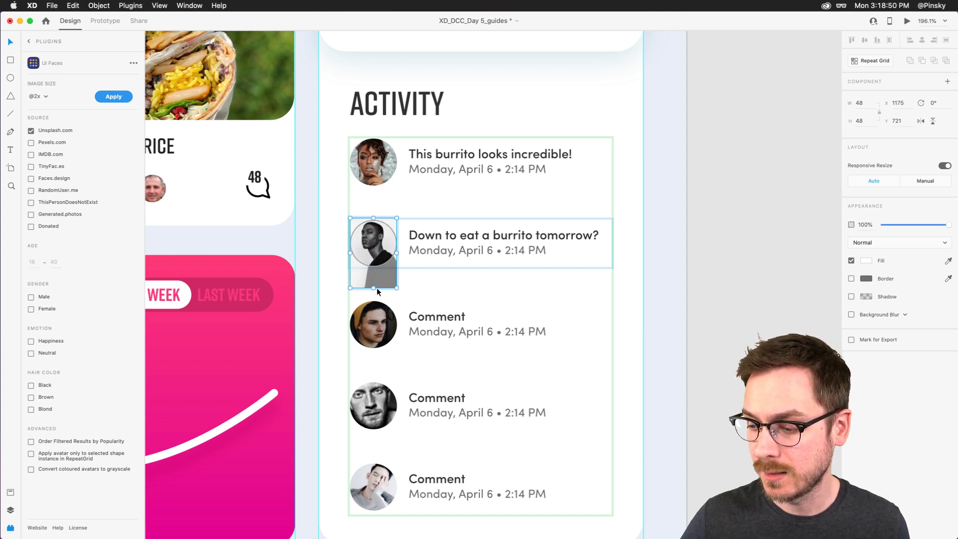
pyautogui.scroll(-3, 379, 325)
# - Try to enlarge the photo inside the fourth activity row's avatar, undo the scaling and deselect it
pyautogui.doubleClick(382, 350)
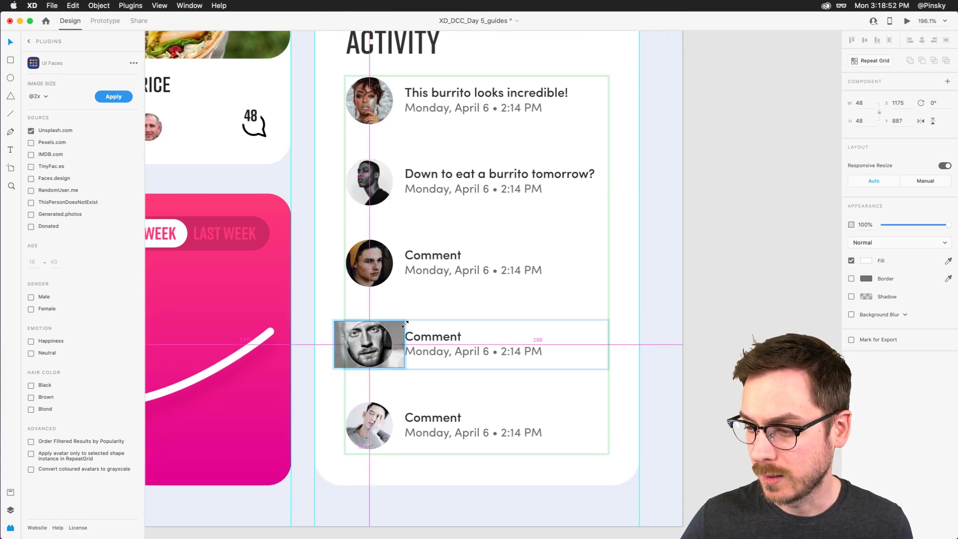
pyautogui.moveTo(403, 325); pyautogui.dragTo(456, 292)
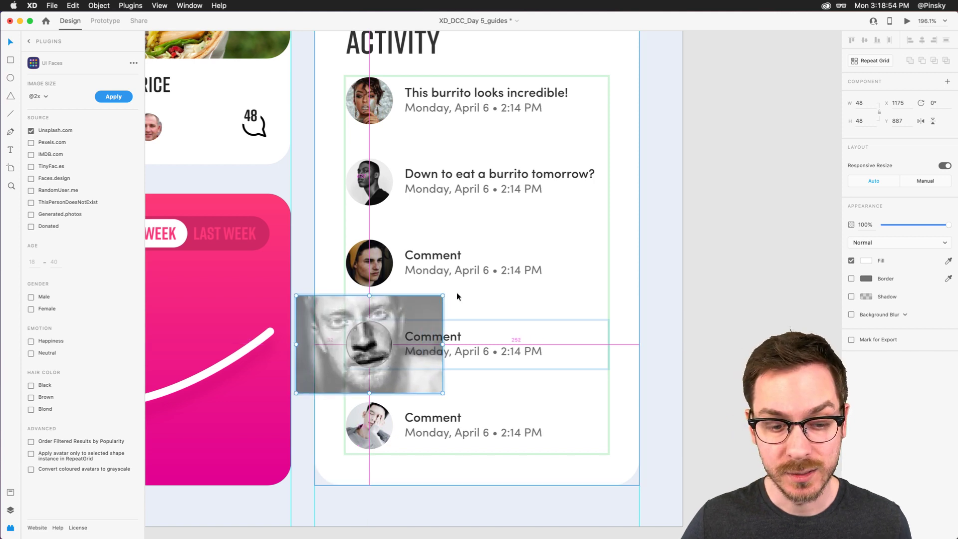
pyautogui.press('super+z')
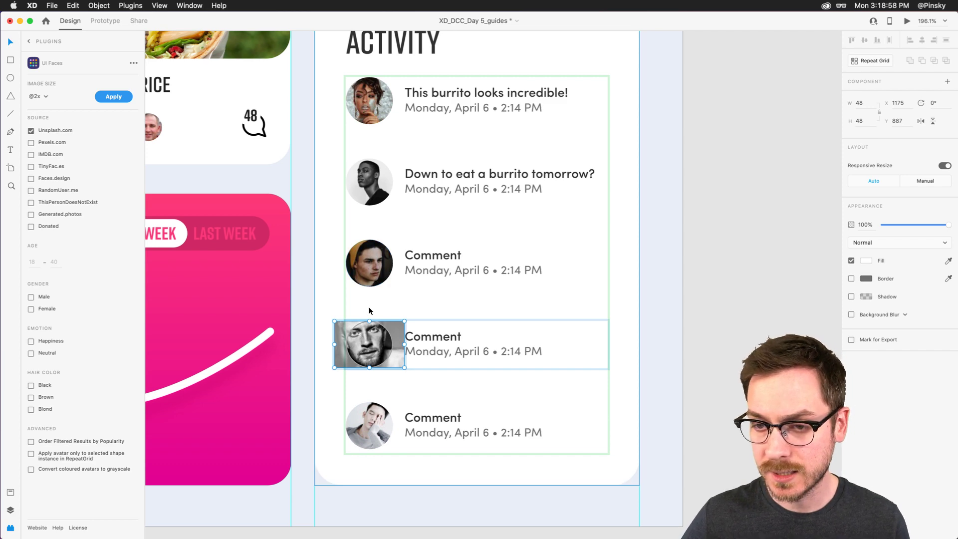
pyautogui.click(729, 268)
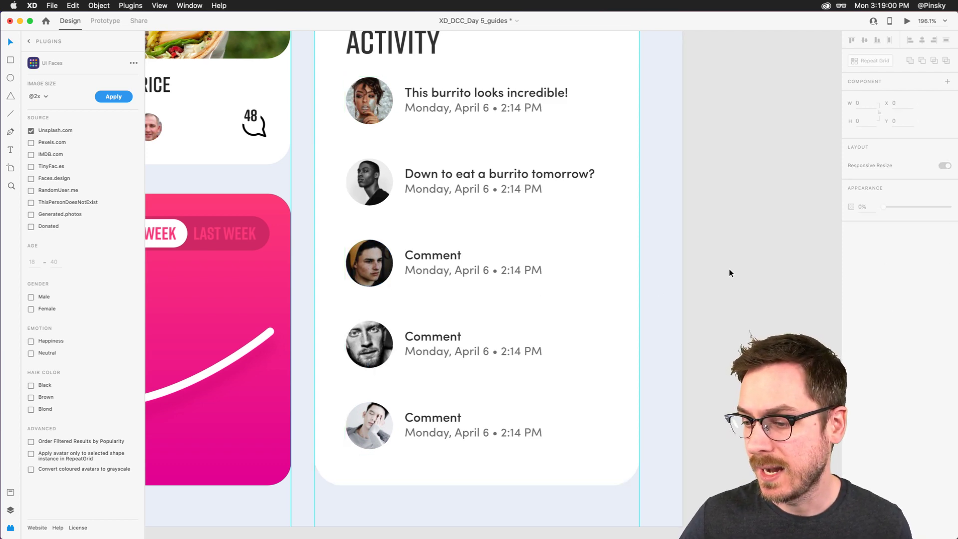
pyautogui.scroll(-5, 538, 277)
pyautogui.scroll(3, 539, 277)
pyautogui.hscroll(2, 539, 281)
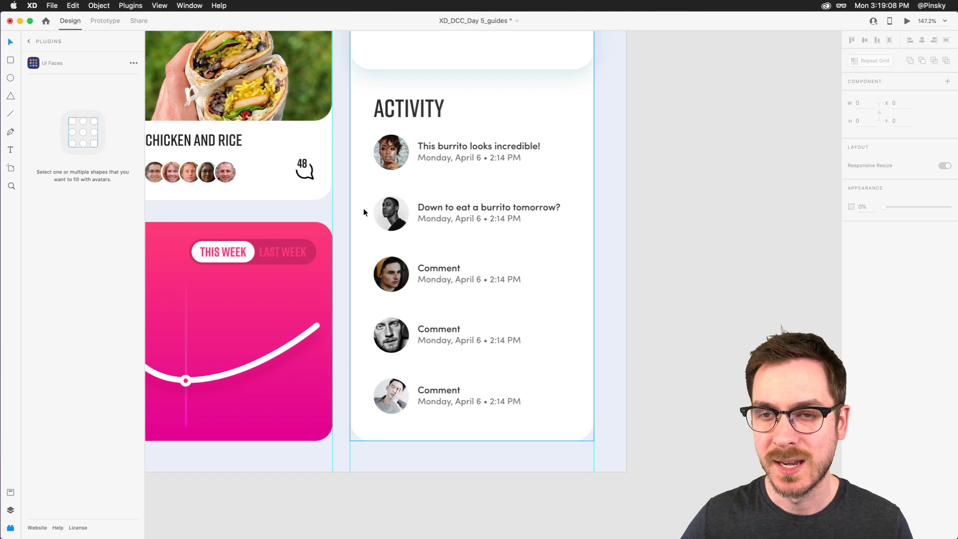
pyautogui.click(29, 42)
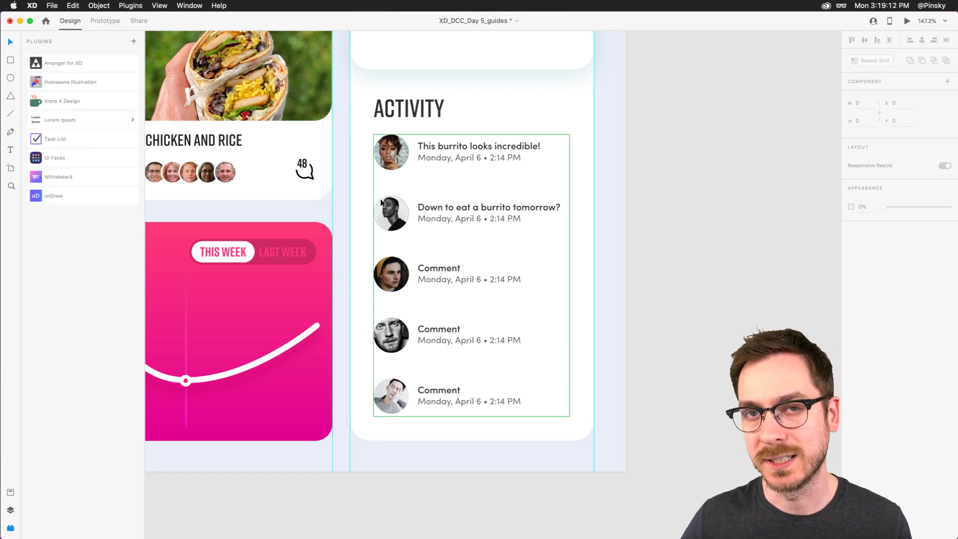
# - Group the activity Repeat Grid, the "Activity" heading and their white background rectangle
pyautogui.scroll(5, 380, 200)
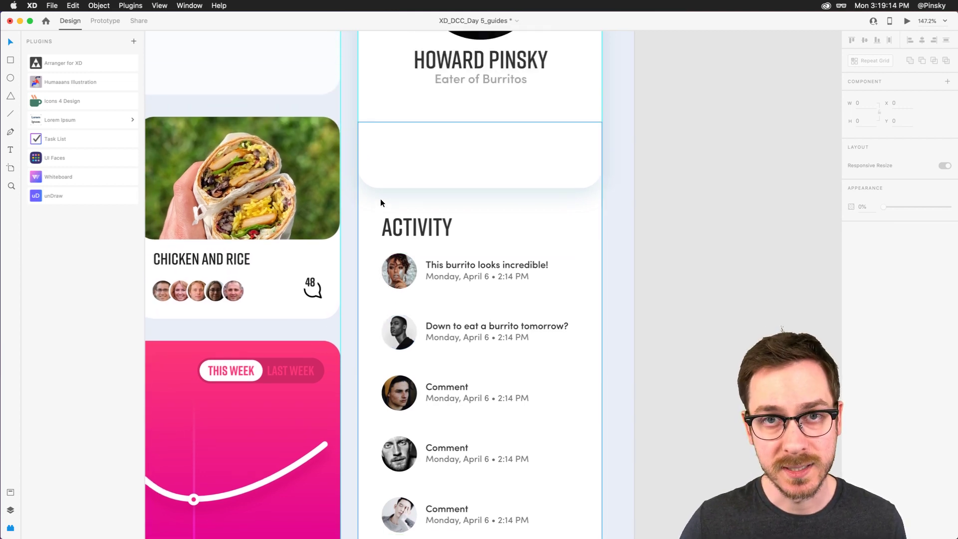
pyautogui.scroll(3, 380, 202)
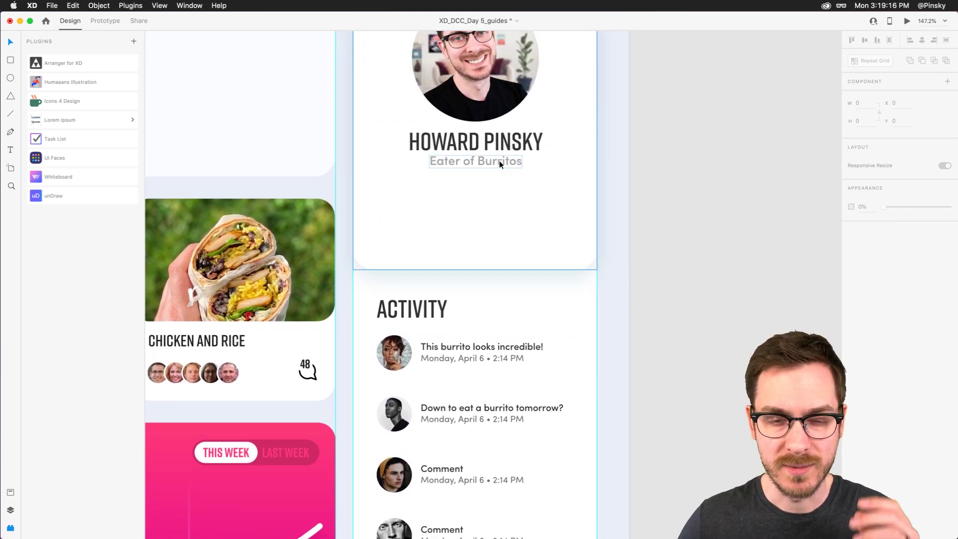
pyautogui.scroll(2, 499, 161)
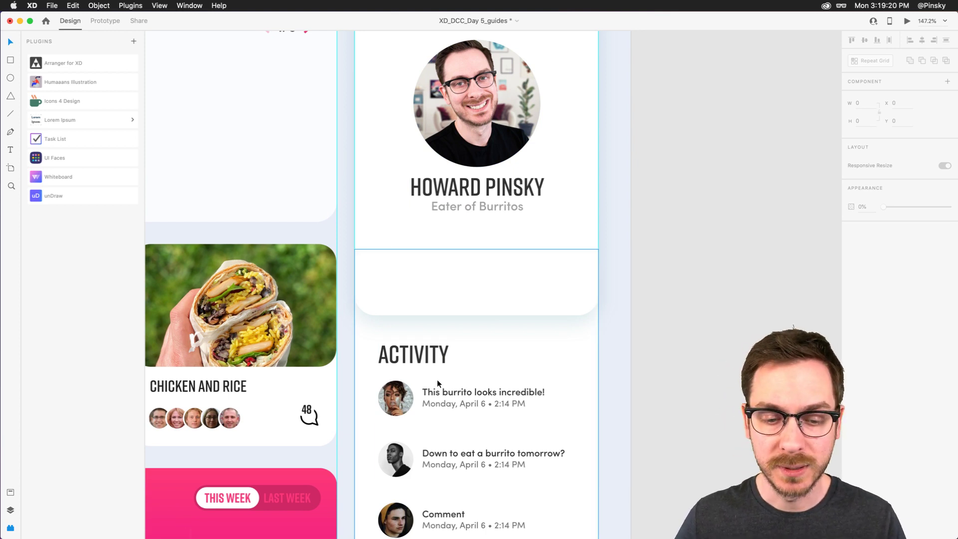
pyautogui.click(482, 225)
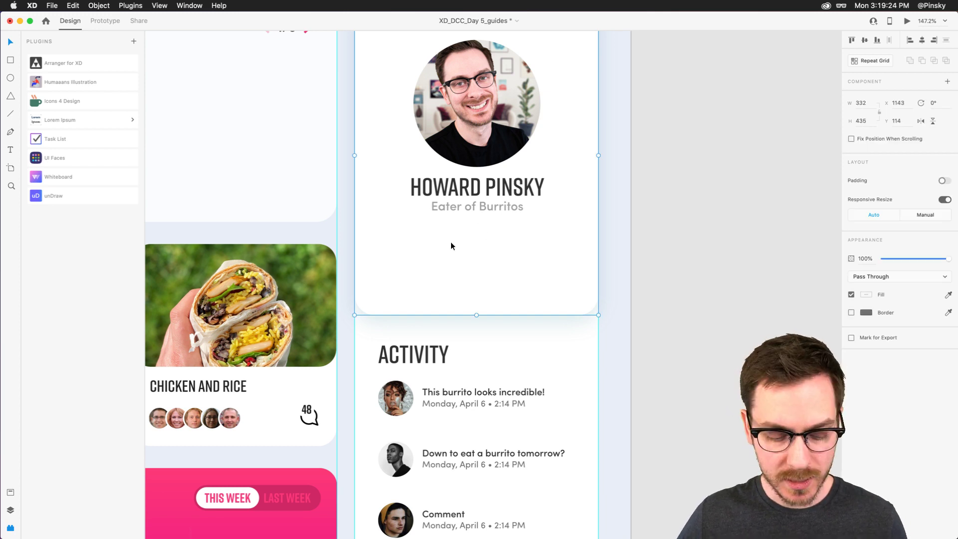
pyautogui.press('super+y')
pyautogui.click(32, 80)
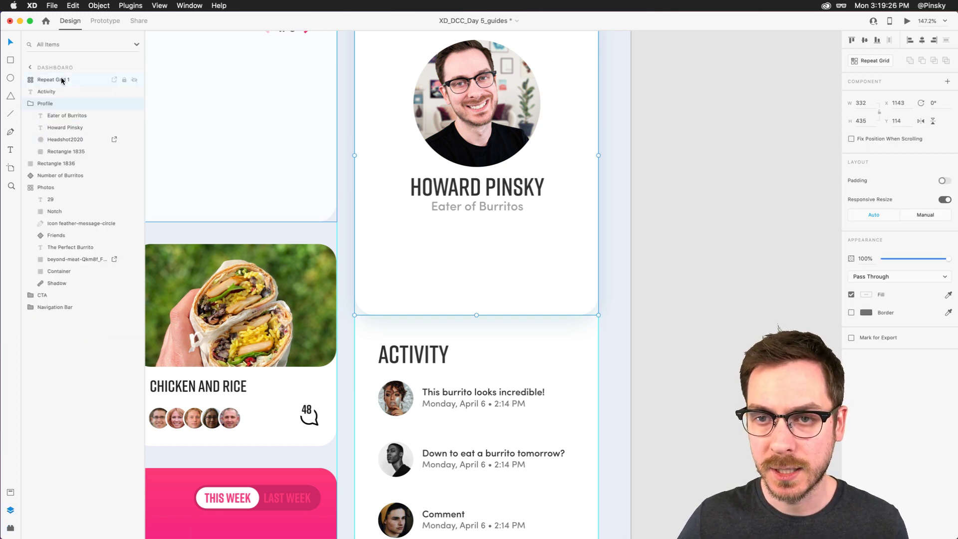
pyautogui.click(61, 80)
pyautogui.keyDown('shift'); pyautogui.click(53, 93); pyautogui.keyUp('shift')
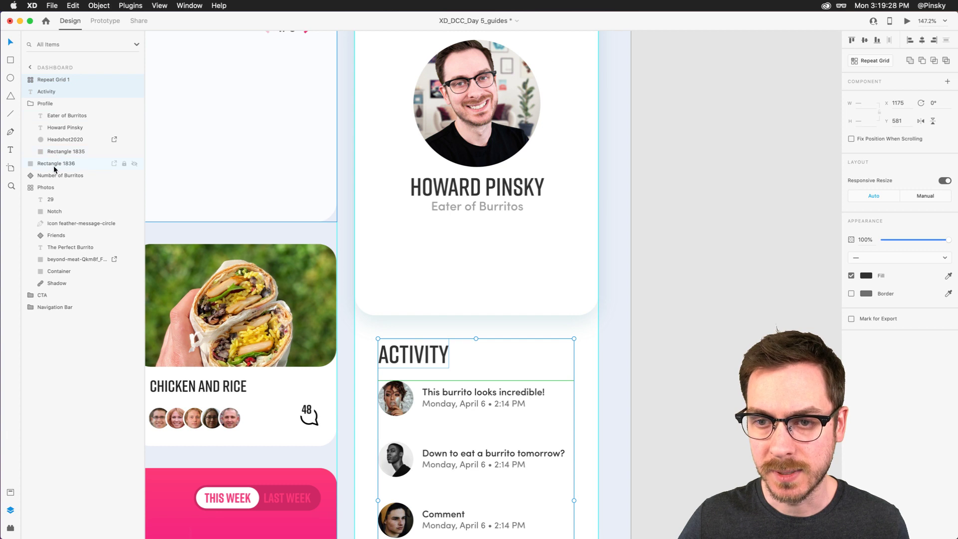
pyautogui.press('super+g')
# - Rename the new group "Activity" and send it behind the Profile group
pyautogui.doubleClick(50, 80)
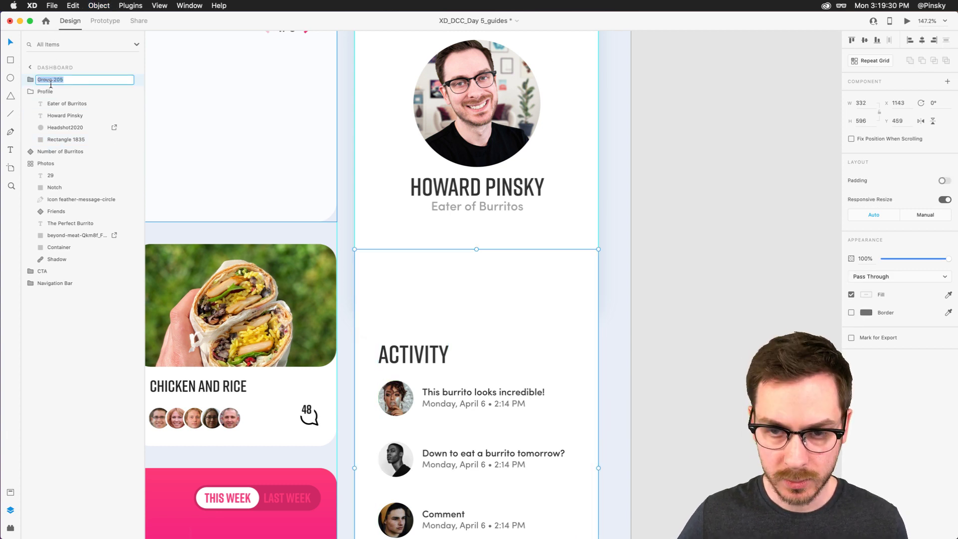
pyautogui.write('Activity')
pyautogui.press('Return')
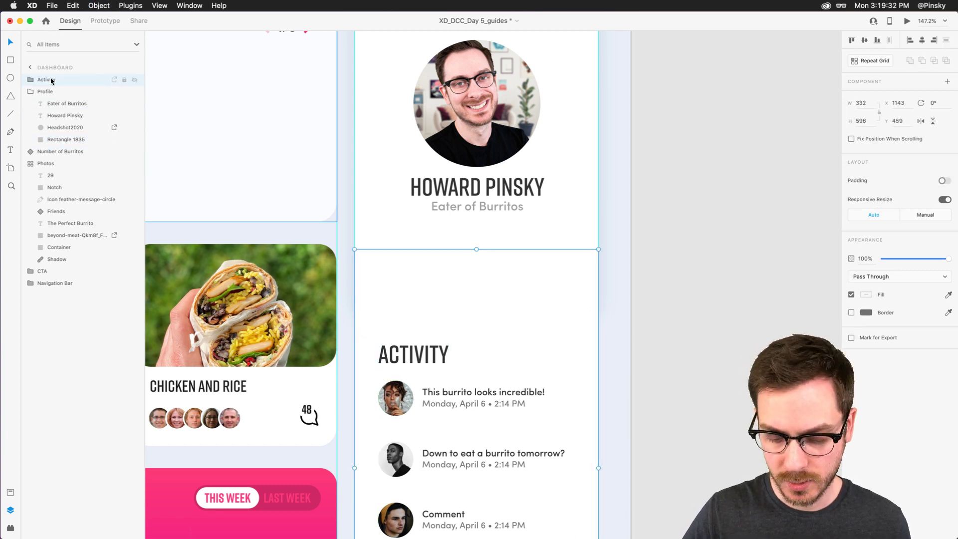
pyautogui.press('super+bracketleft')
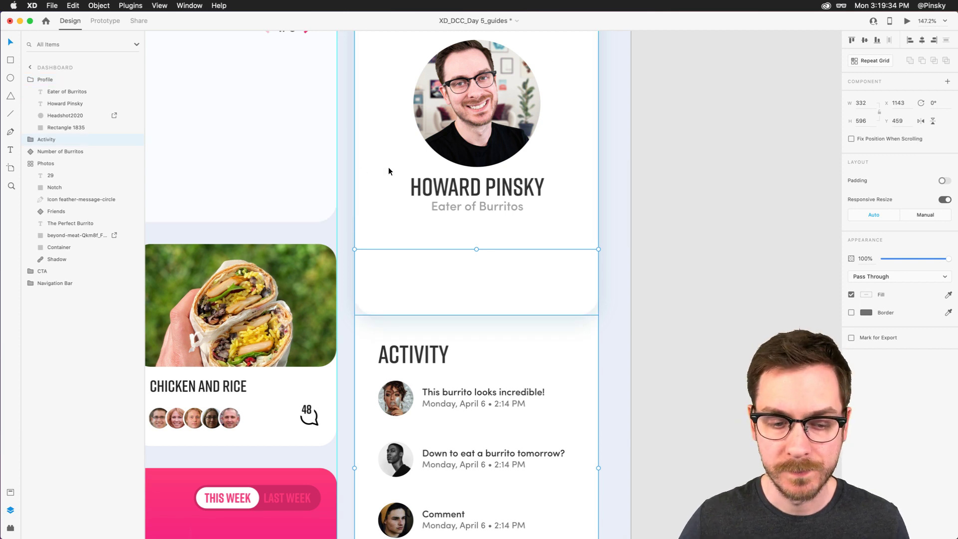
pyautogui.click(600, 159)
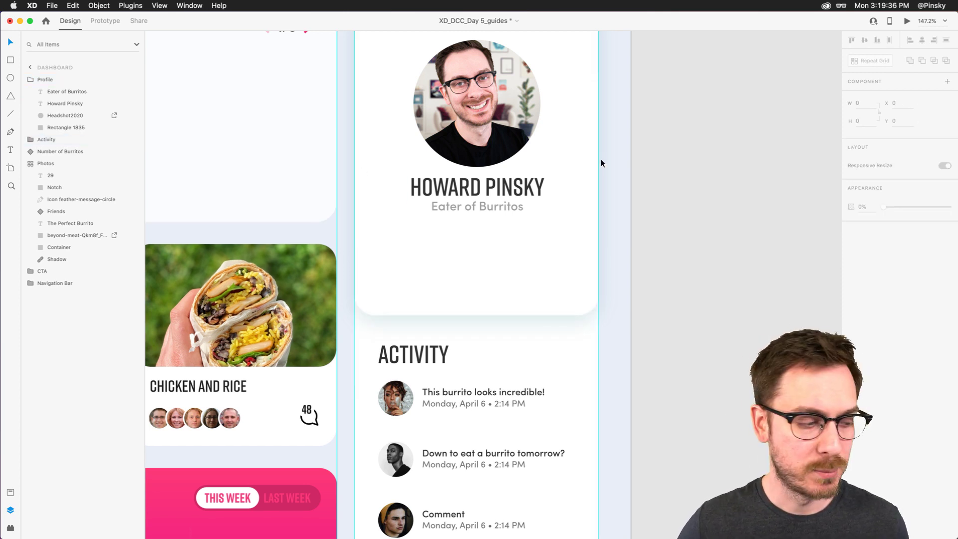
# - Draw a horizontal line about 126 px wide in the profile card, just beneath "Eater of Burritos"
pyautogui.scroll(-1, 601, 159)
pyautogui.hscroll(1, 600, 159)
pyautogui.click(483, 214)
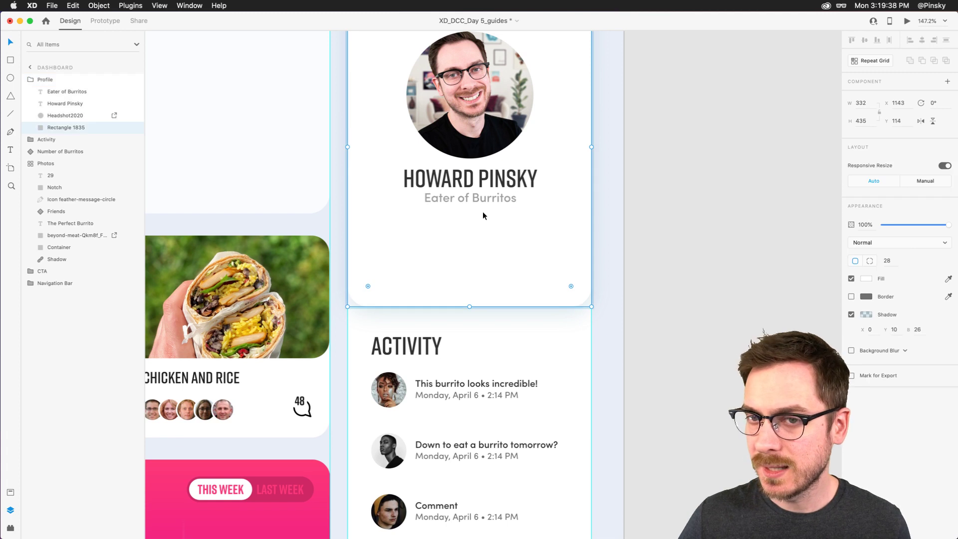
pyautogui.click(11, 114)
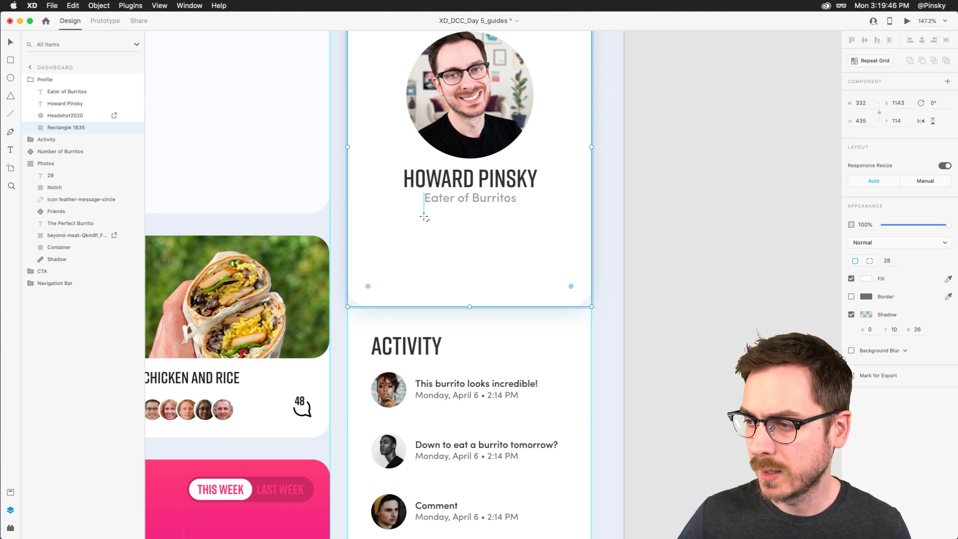
pyautogui.moveTo(424, 214); pyautogui.dragTo(517, 216)
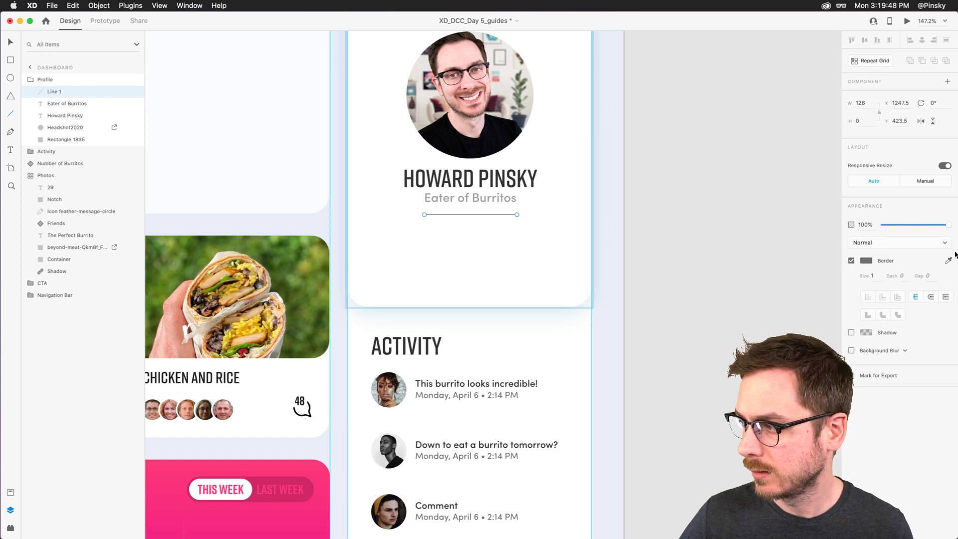
# - Lower the profile card's divider line to 31% opacity and move it slightly down to Y 430.5
pyautogui.moveTo(948, 225); pyautogui.dragTo(903, 223)
pyautogui.press('v')
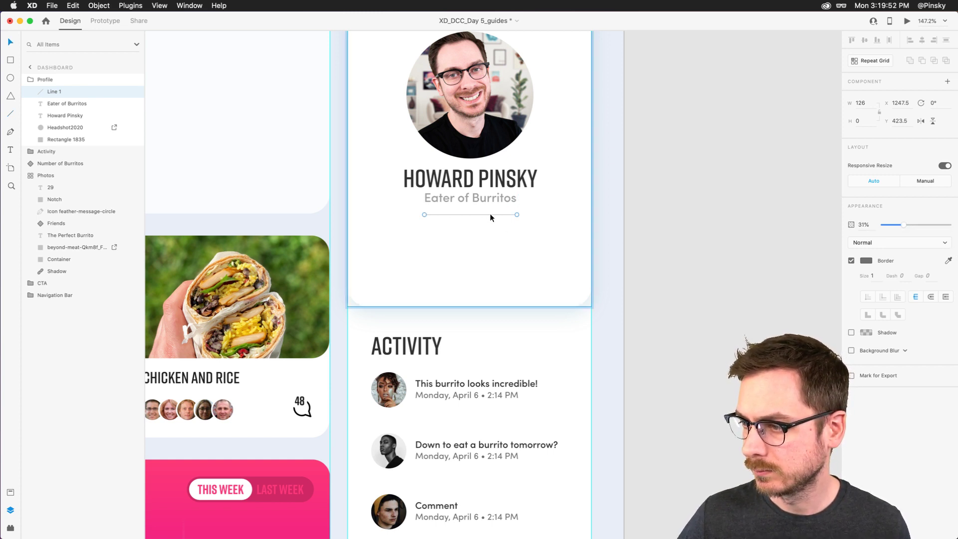
pyautogui.moveTo(489, 212); pyautogui.dragTo(490, 217)
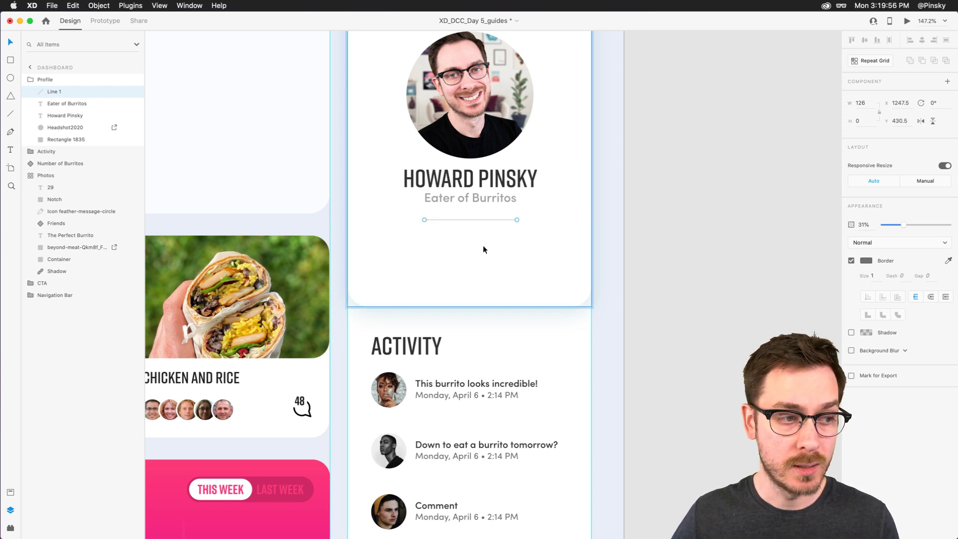
# - Duplicate the profile name text beneath the divider line, change the copy to "630" and place it toward the card's left side
pyautogui.press('alt')
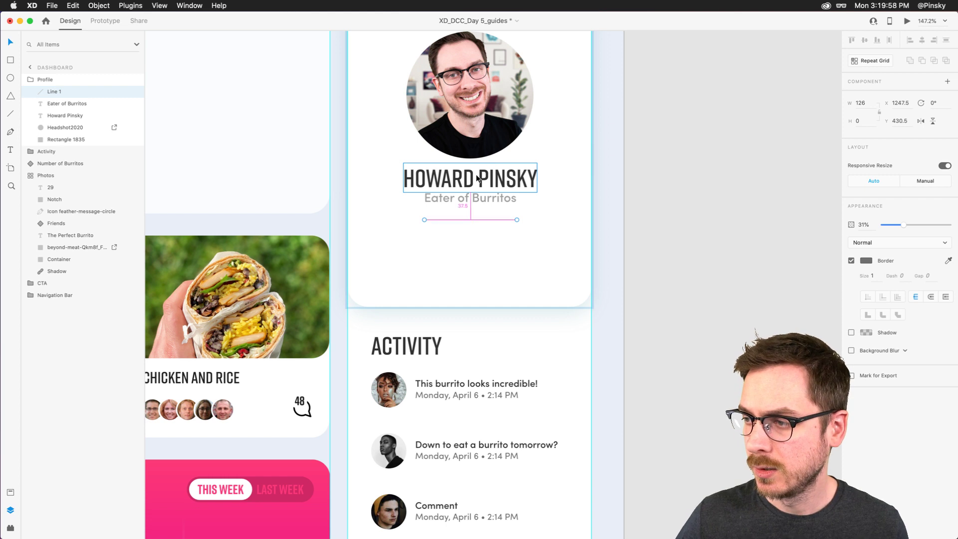
pyautogui.moveTo(477, 179); pyautogui.dragTo(447, 248)
pyautogui.doubleClick(446, 251)
pyautogui.write('630')
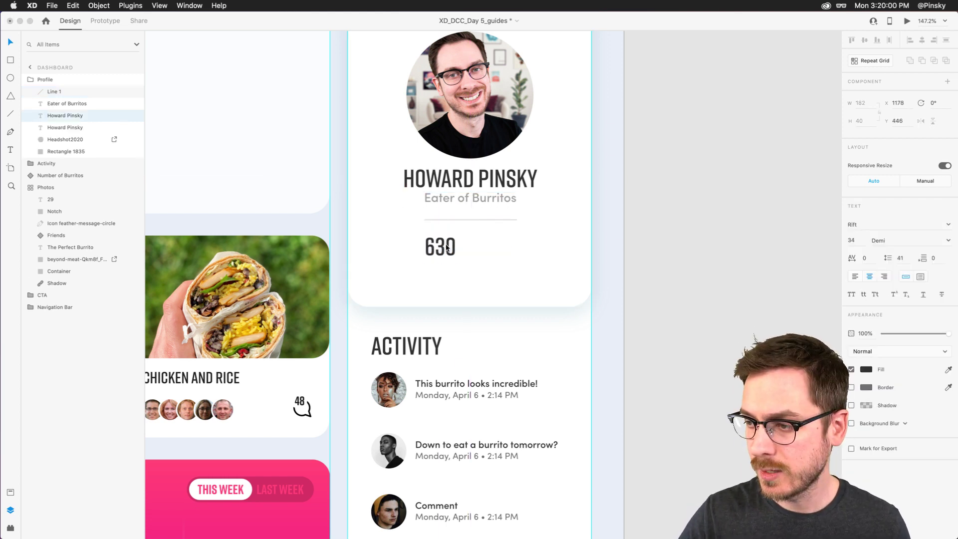
pyautogui.press('Escape')
pyautogui.moveTo(437, 246); pyautogui.dragTo(408, 243)
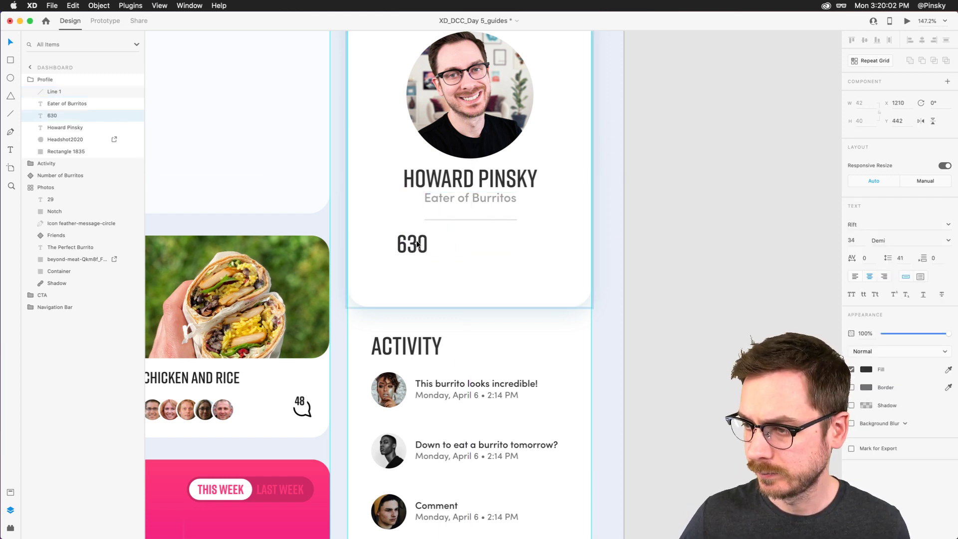
# - Duplicate the "Eater of Burritos" text beneath the 630 figure and change the copy to "Photos"
pyautogui.scroll(5, 414, 241)
pyautogui.moveTo(516, 156); pyautogui.dragTo(403, 272)
pyautogui.doubleClick(403, 278)
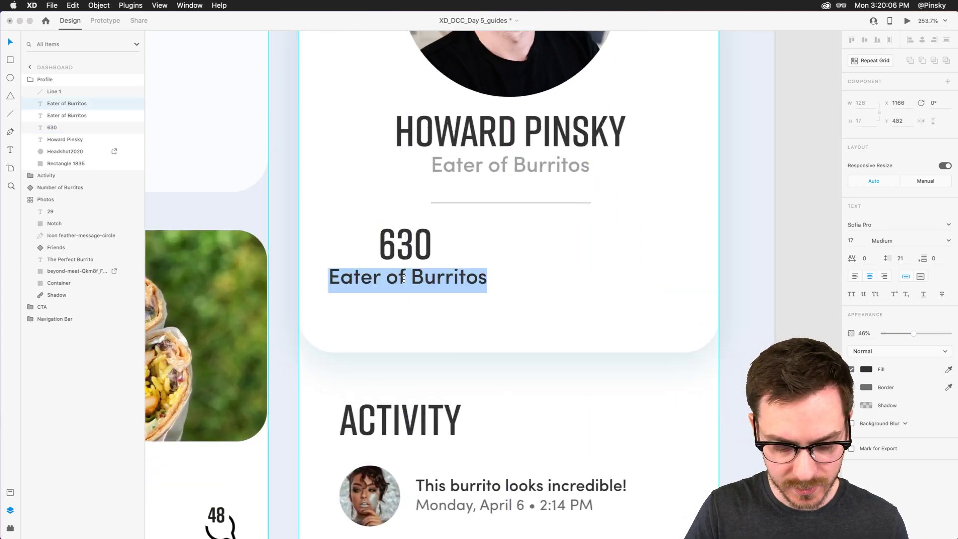
pyautogui.write('Photo')
pyautogui.press('Escape')
pyautogui.doubleClick(422, 274)
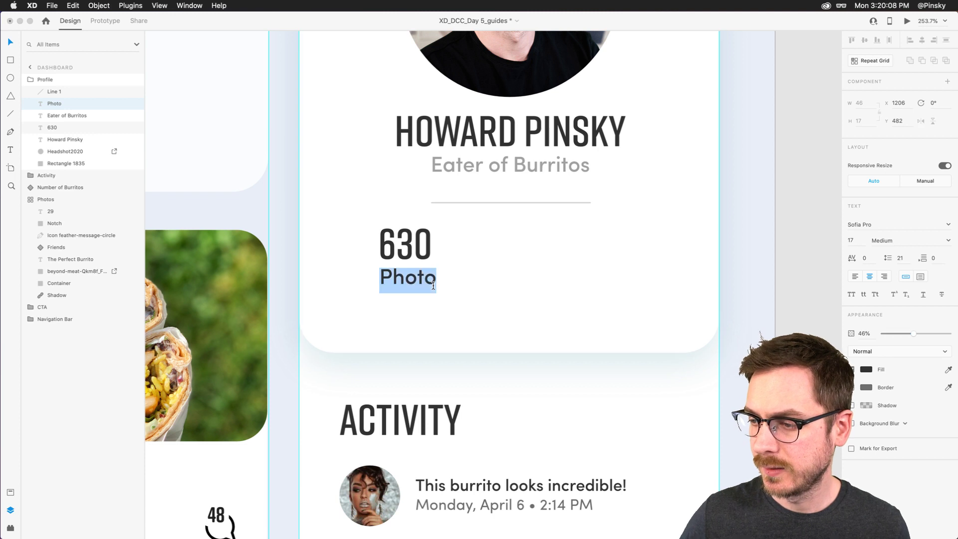
pyautogui.press('Right')
pyautogui.write('s')
pyautogui.press('Escape')
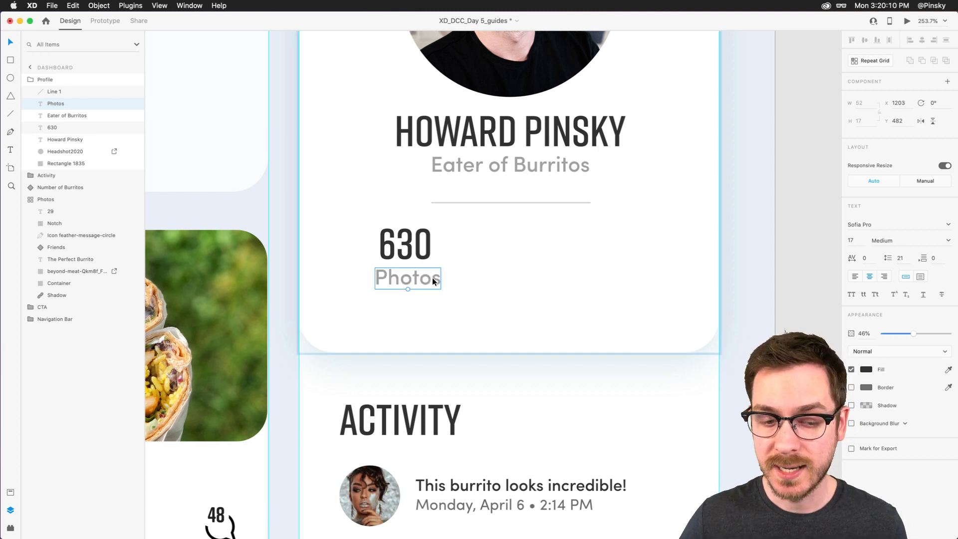
# - Centre the "Photos" caption and the 630 figure on each other
pyautogui.moveTo(432, 281); pyautogui.dragTo(429, 276)
pyautogui.scroll(3, 427, 277)
pyautogui.click(414, 240)
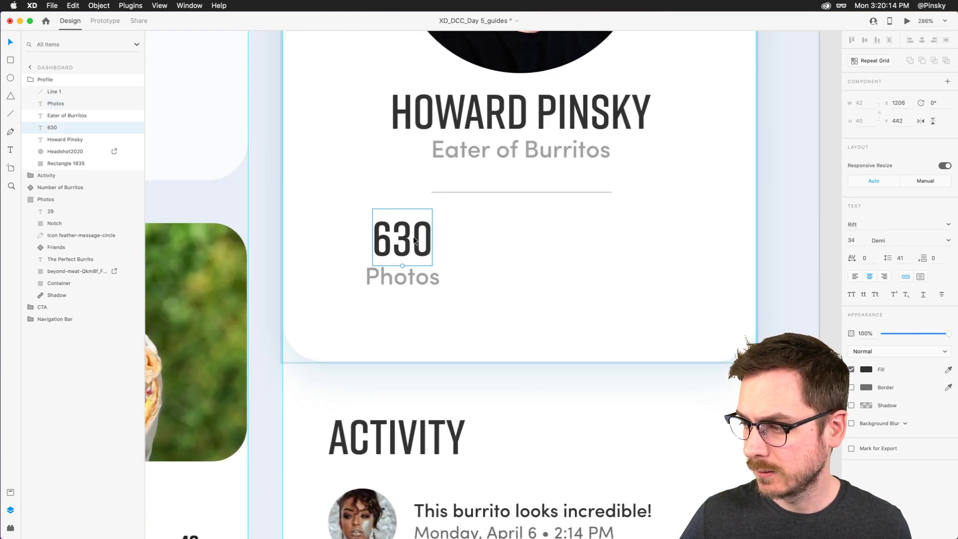
# - Duplicate the 630 and "Photos" pair into the middle of the card and change the copied figure to "1.2k"
pyautogui.click(412, 275)
pyautogui.keyDown('shift'); pyautogui.click(412, 247); pyautogui.keyUp('shift')
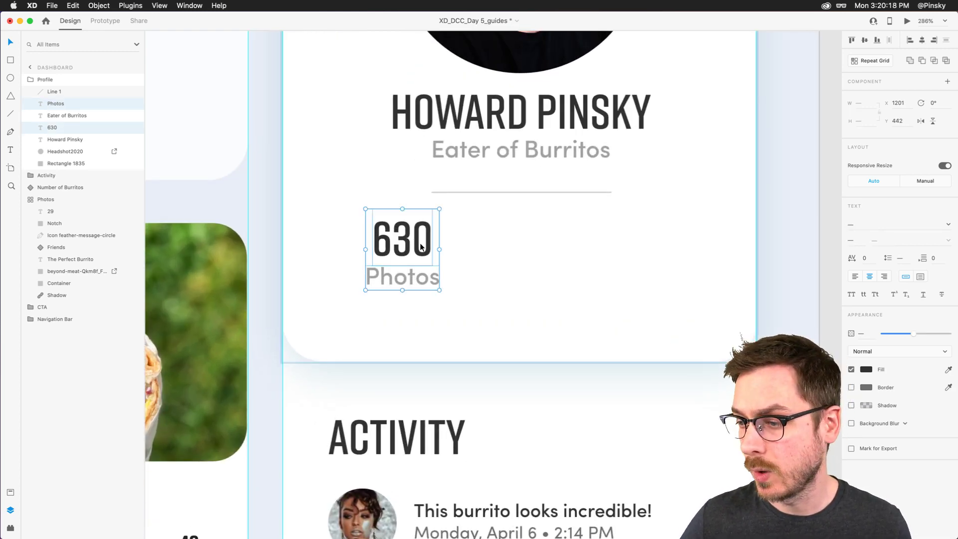
pyautogui.moveTo(412, 247); pyautogui.dragTo(527, 255)
pyautogui.doubleClick(526, 255)
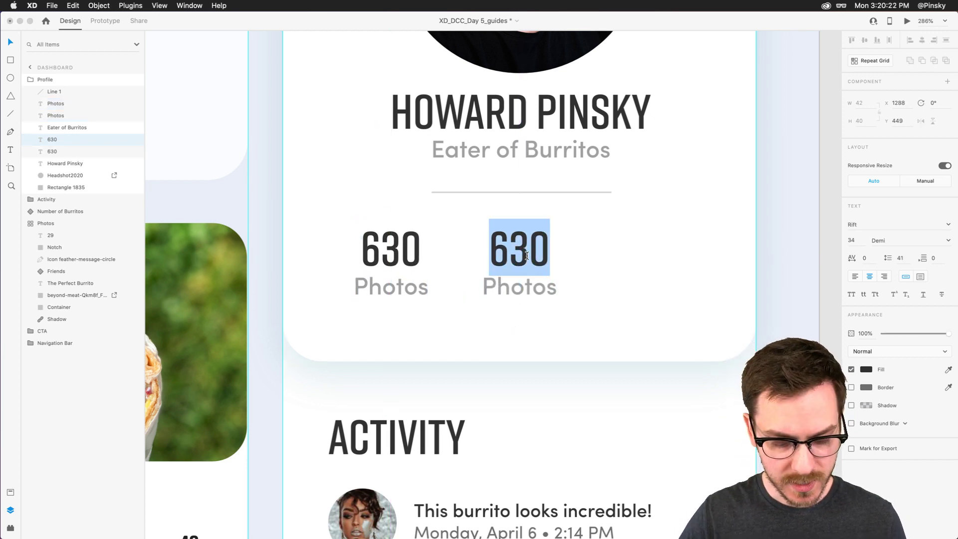
pyautogui.write('1.2k')
pyautogui.press('Escape')
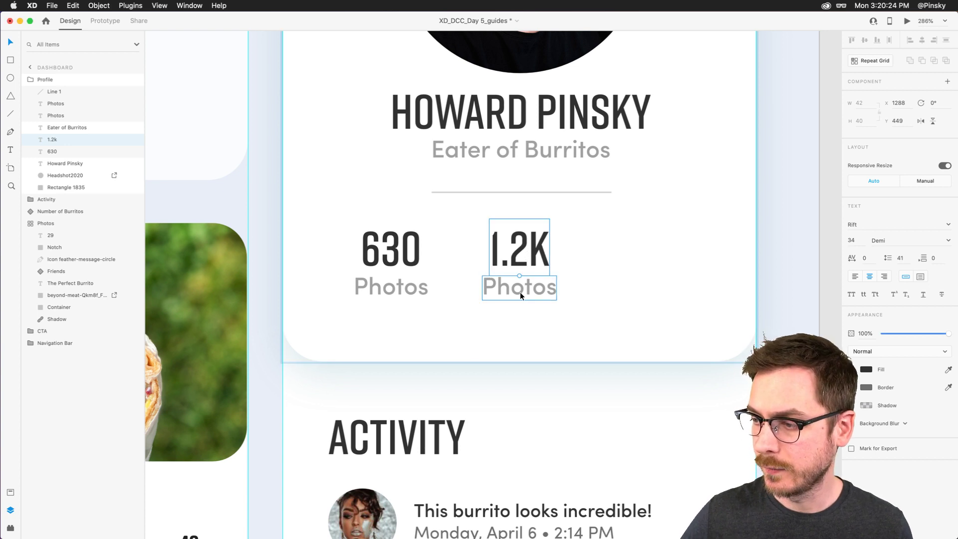
# - Change the caption beneath the 1.2k figure to "Followers"
pyautogui.click(519, 289)
pyautogui.doubleClick(518, 294)
pyautogui.write('Followers')
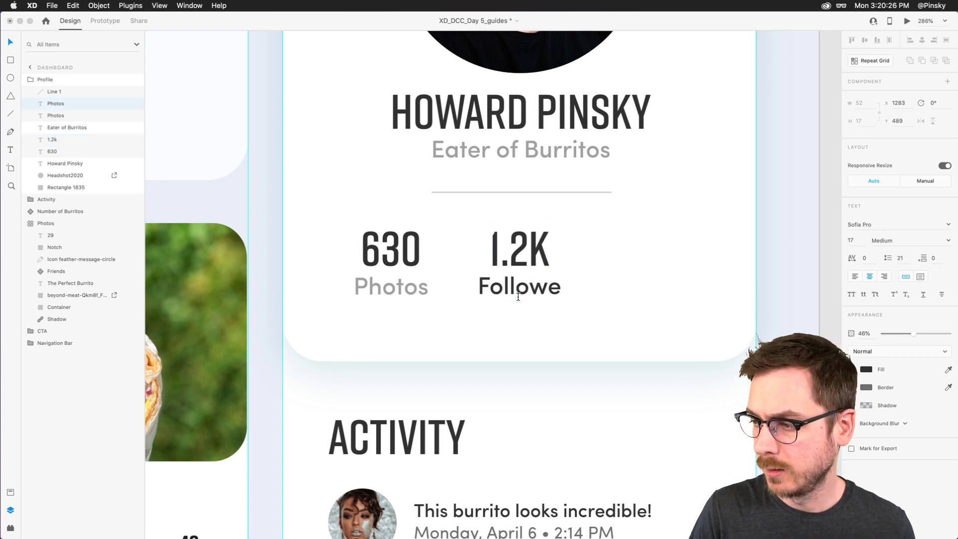
pyautogui.press('Escape')
# - Duplicate the 1.2k and "Followers" pair toward the card's right side and change the copied figure to "2.9k"
pyautogui.click(522, 252)
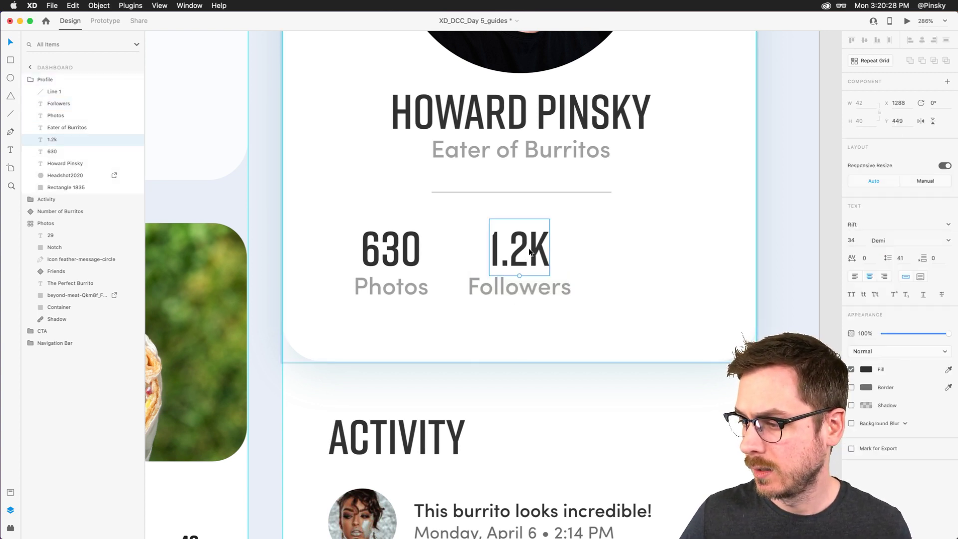
pyautogui.keyDown('shift'); pyautogui.click(528, 279); pyautogui.keyUp('shift')
pyautogui.moveTo(529, 279); pyautogui.dragTo(709, 256)
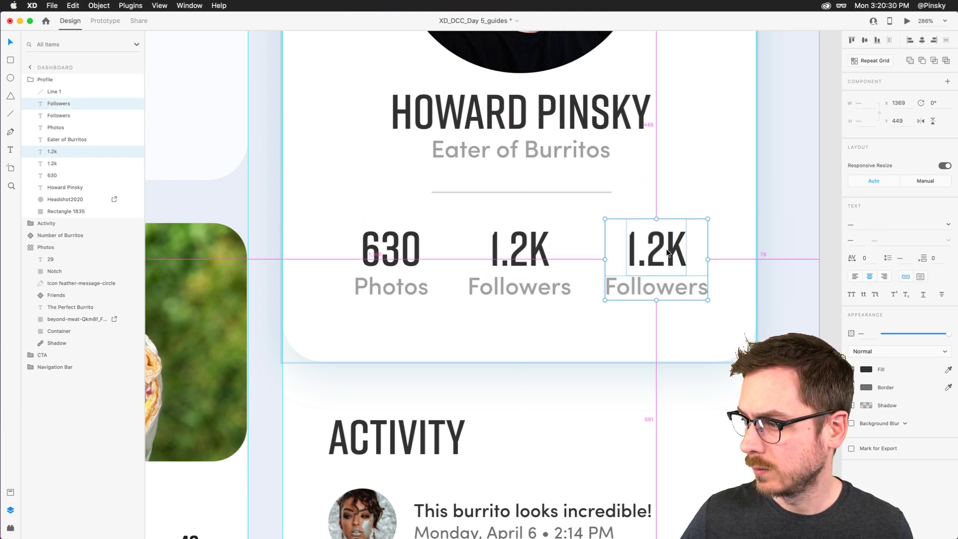
pyautogui.doubleClick(666, 256)
pyautogui.click(665, 256)
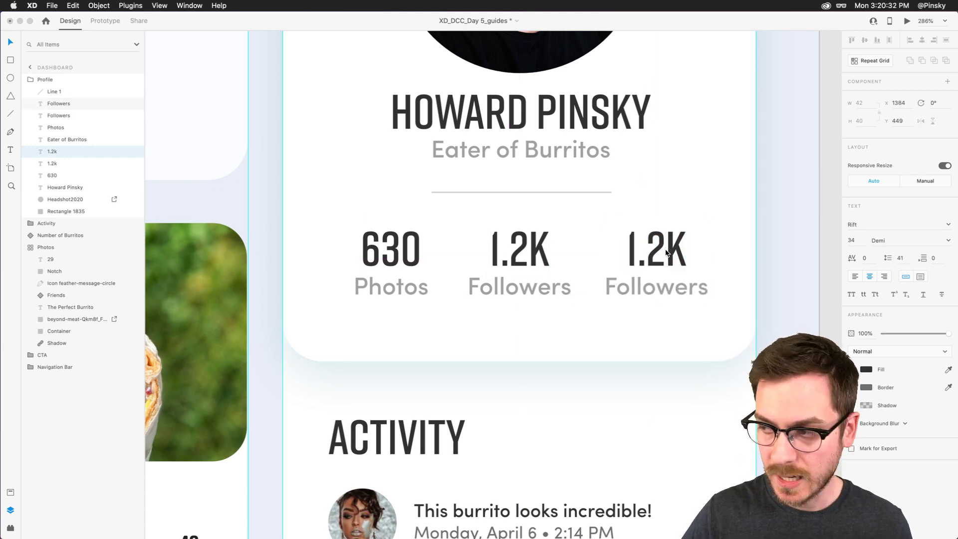
pyautogui.doubleClick(666, 250)
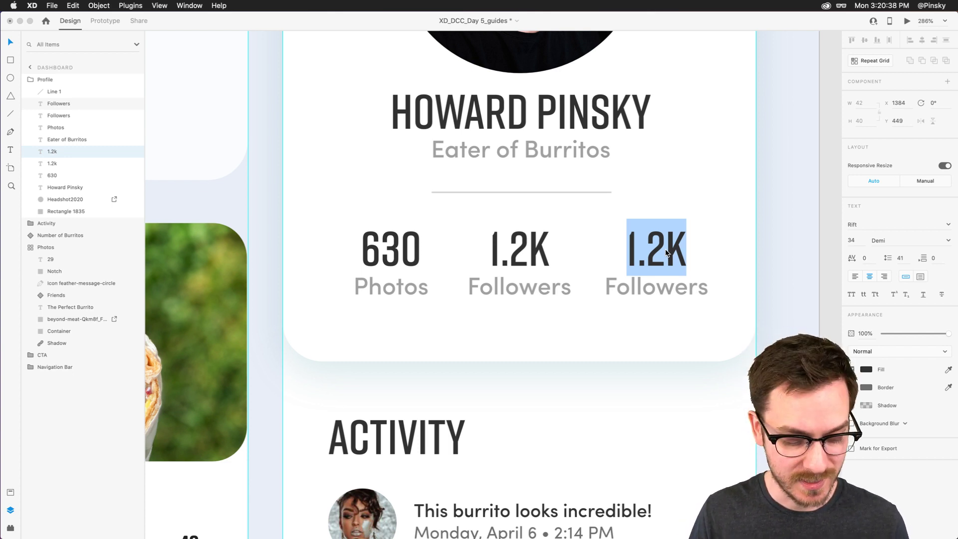
pyautogui.write('2.9K')
pyautogui.press('Escape')
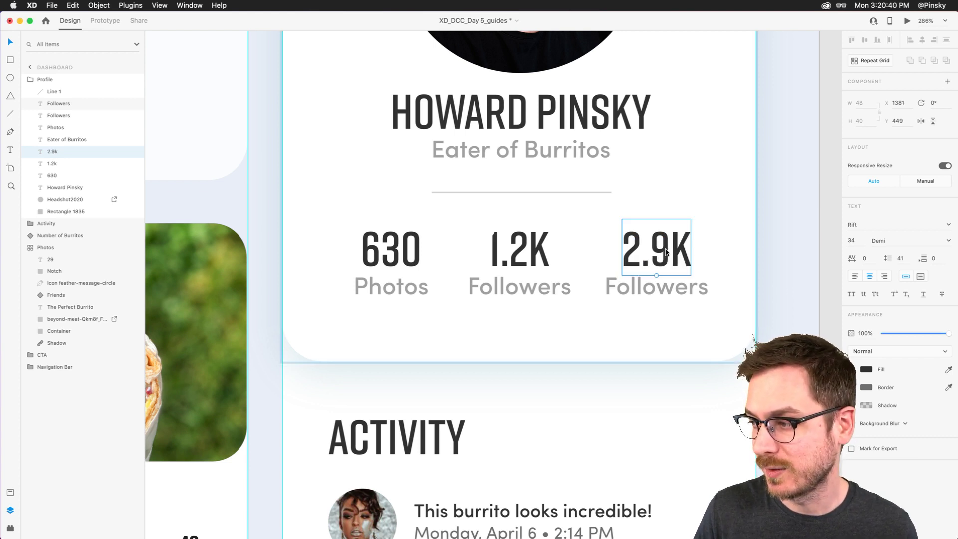
# - Change the caption beneath the 2.9k figure to "Eaten"
pyautogui.doubleClick(657, 288)
pyautogui.write('Eater')
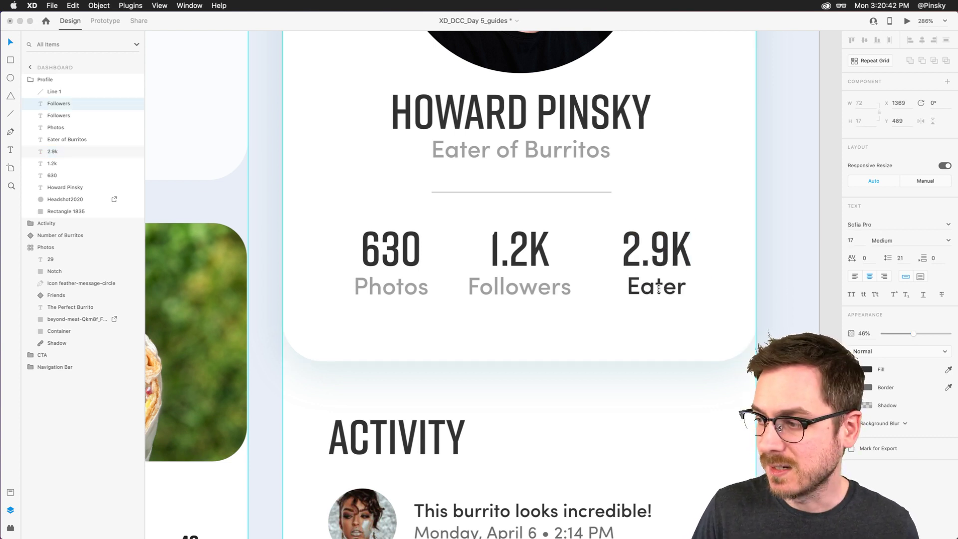
pyautogui.press('BackSpace')
pyautogui.write('n')
pyautogui.press('Escape')
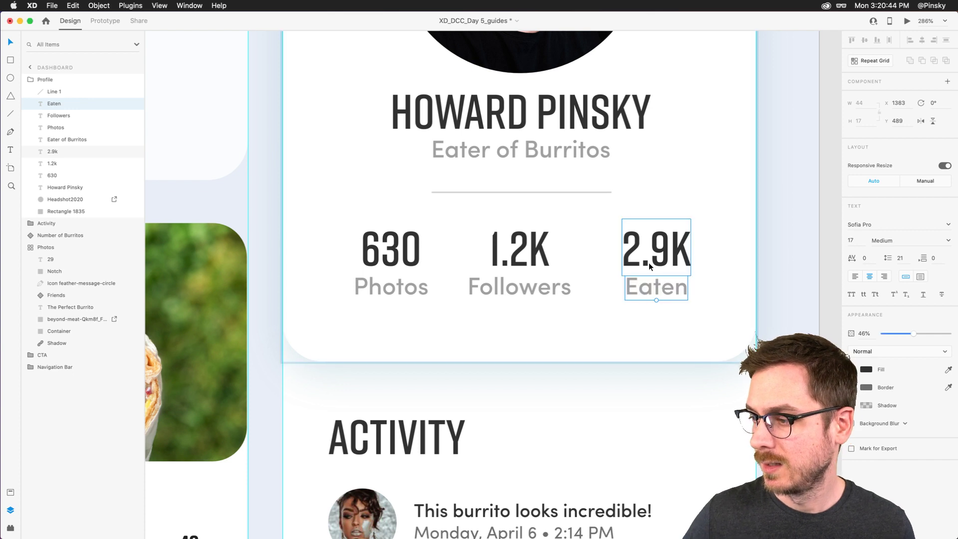
# - Group the 630 figure with its caption and name the group "Photos"
pyautogui.click(379, 249)
pyautogui.keyDown('shift'); pyautogui.click(389, 283); pyautogui.keyUp('shift')
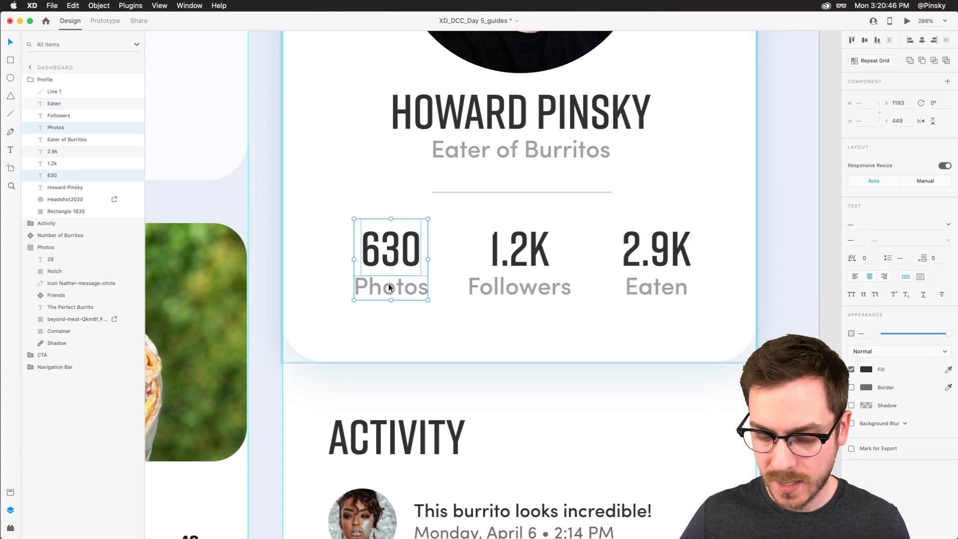
pyautogui.press('super+g')
pyautogui.doubleClick(59, 127)
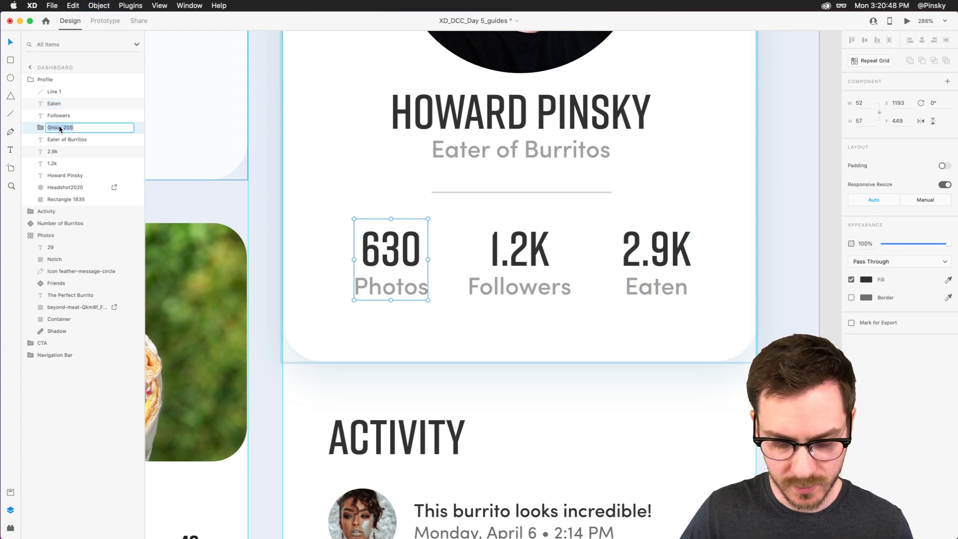
pyautogui.write('Photos')
pyautogui.press('Return')
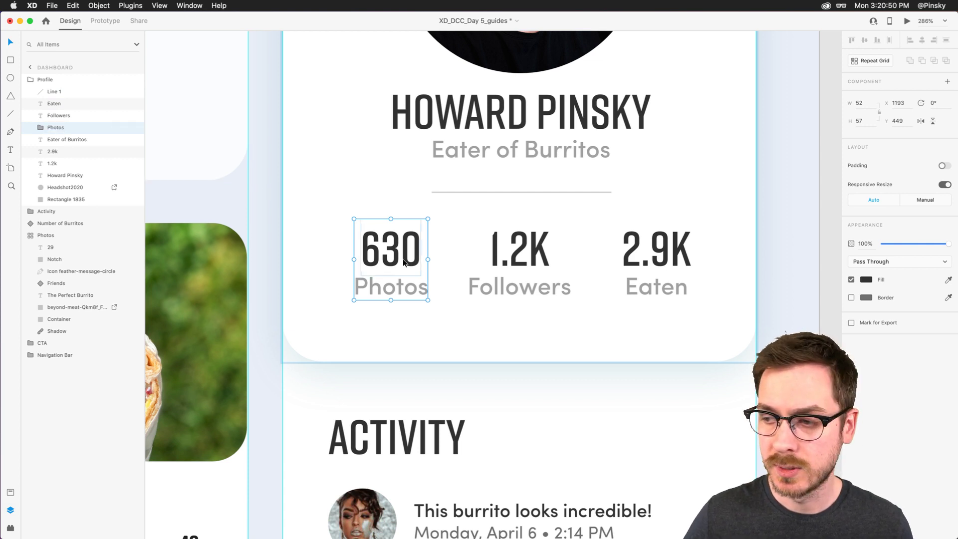
# - Group the 1.2k figure with its caption and name the group "Followers"
pyautogui.click(518, 246)
pyautogui.keyDown('shift'); pyautogui.click(519, 288); pyautogui.keyUp('shift')
pyautogui.press('super+g')
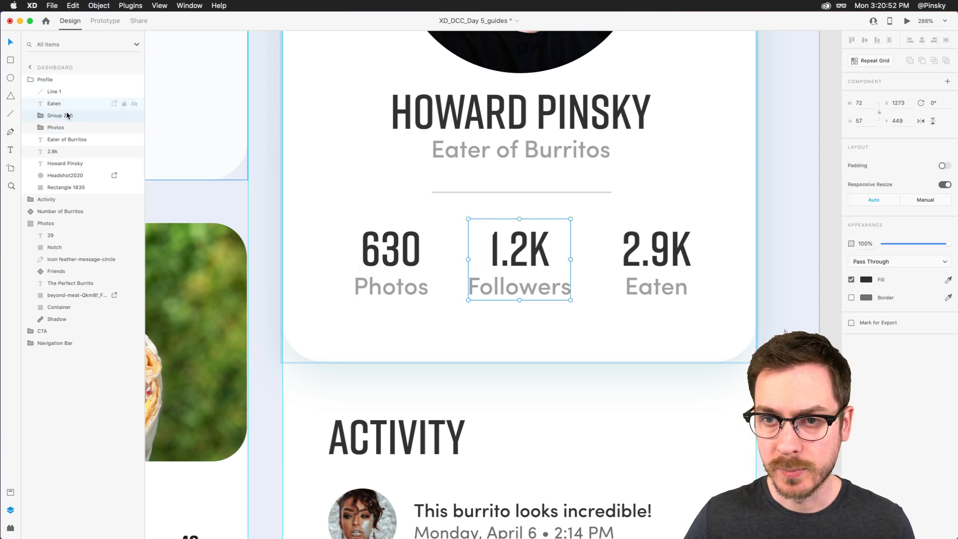
pyautogui.doubleClick(60, 115)
pyautogui.write('Followers')
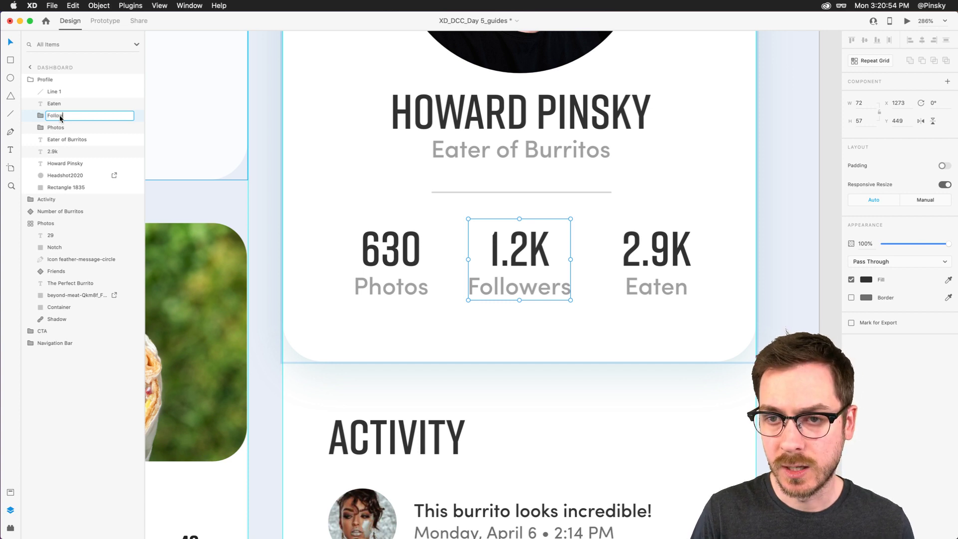
pyautogui.press('Return')
# - Group the 2.9k figure with its caption and name the group "Eaten"
pyautogui.click(654, 249)
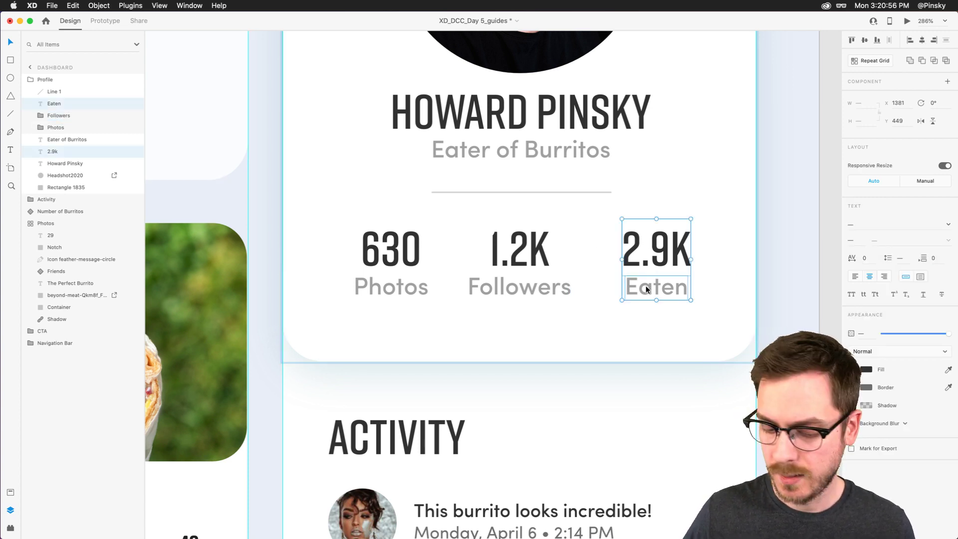
pyautogui.keyDown('shift'); pyautogui.click(646, 286); pyautogui.keyUp('shift')
pyautogui.press('super+g')
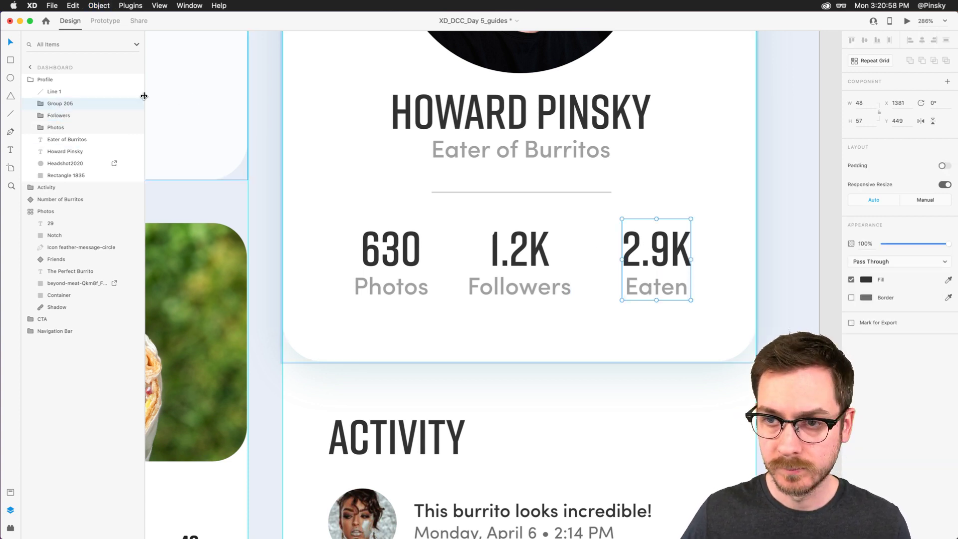
pyautogui.doubleClick(55, 103)
pyautogui.write('Eaten')
pyautogui.press('Return')
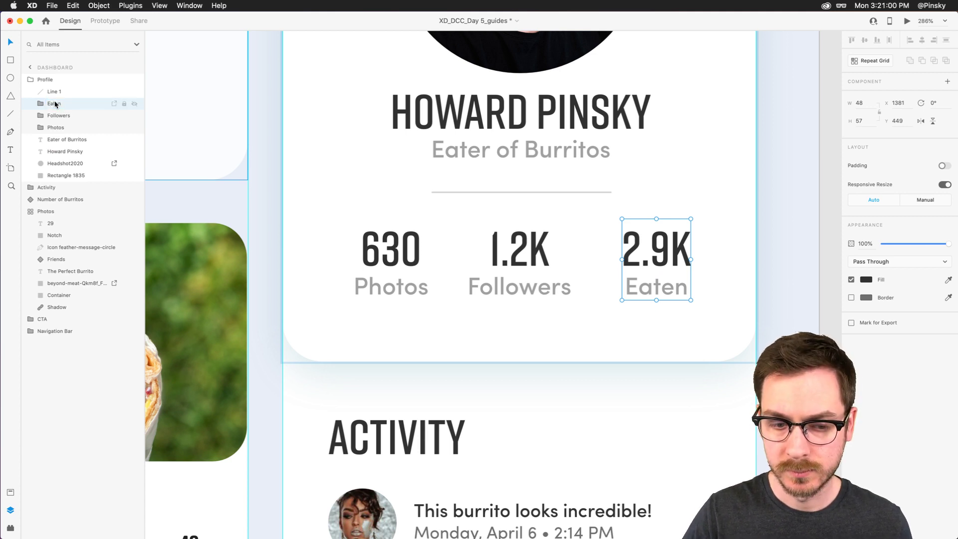
# - Balance the outer statistics' margins in the card by moving the Photos group to X 1190 and the Eaten group to X 1380
pyautogui.moveTo(399, 249)
pyautogui.mouseDown()
pyautogui.moveTo(385, 247)
pyautogui.moveTo(394, 248)
pyautogui.mouseUp()
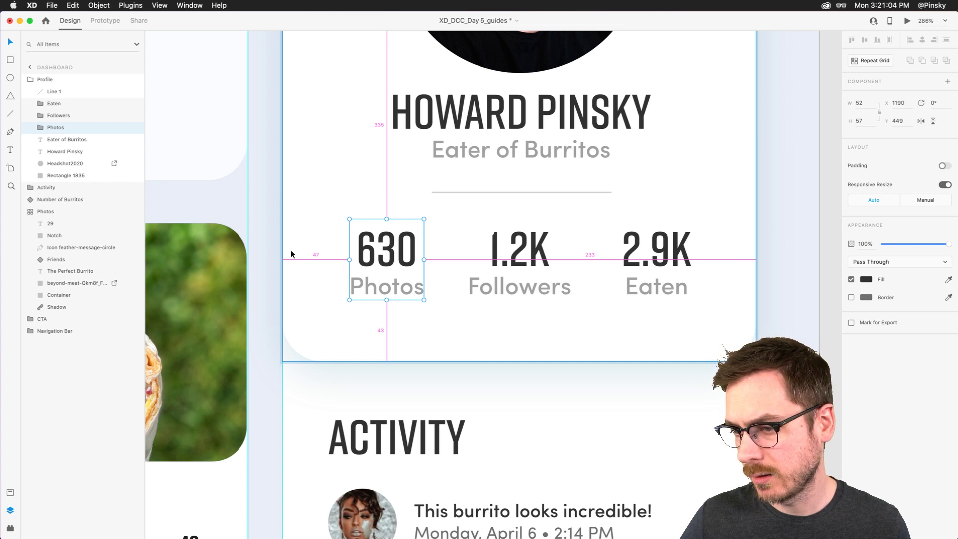
pyautogui.click(656, 252)
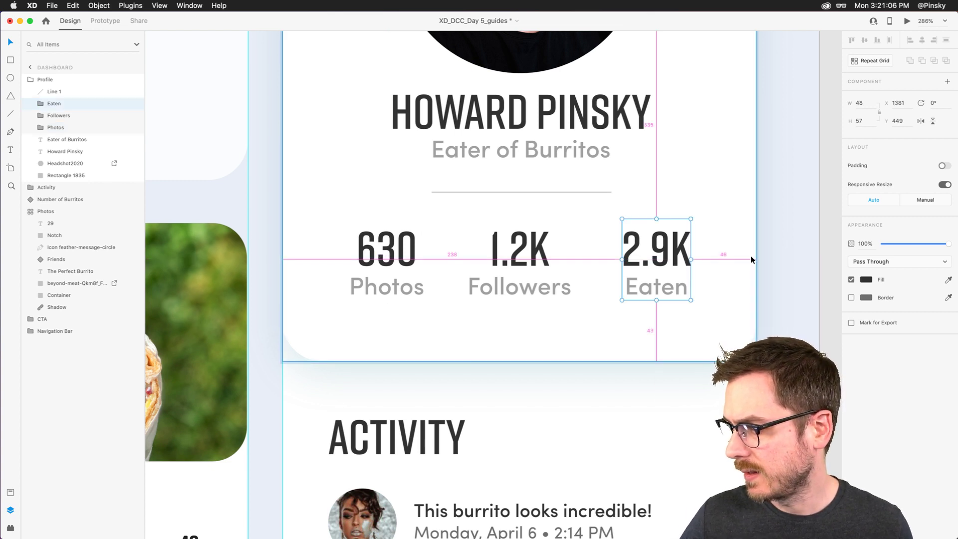
pyautogui.press('Left')
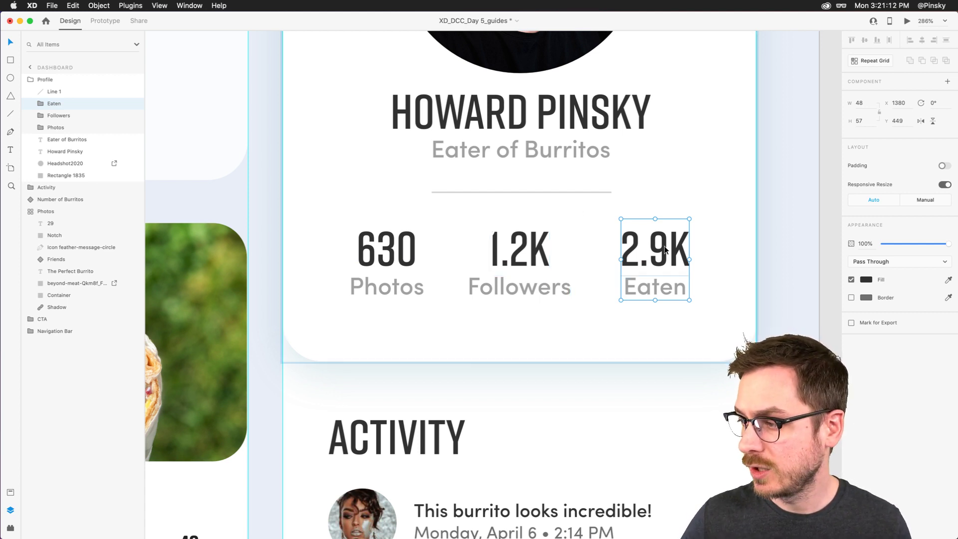
# - Distribute the Photos, Followers and Eaten groups horizontally with equal spacing
pyautogui.keyDown('shift'); pyautogui.click(519, 252); pyautogui.keyUp('shift')
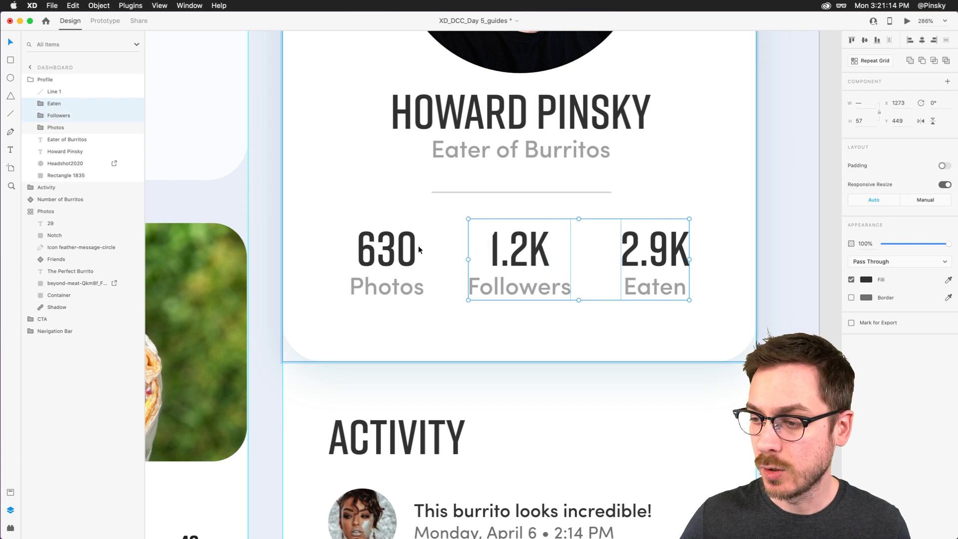
pyautogui.keyDown('shift'); pyautogui.click(380, 249); pyautogui.keyUp('shift')
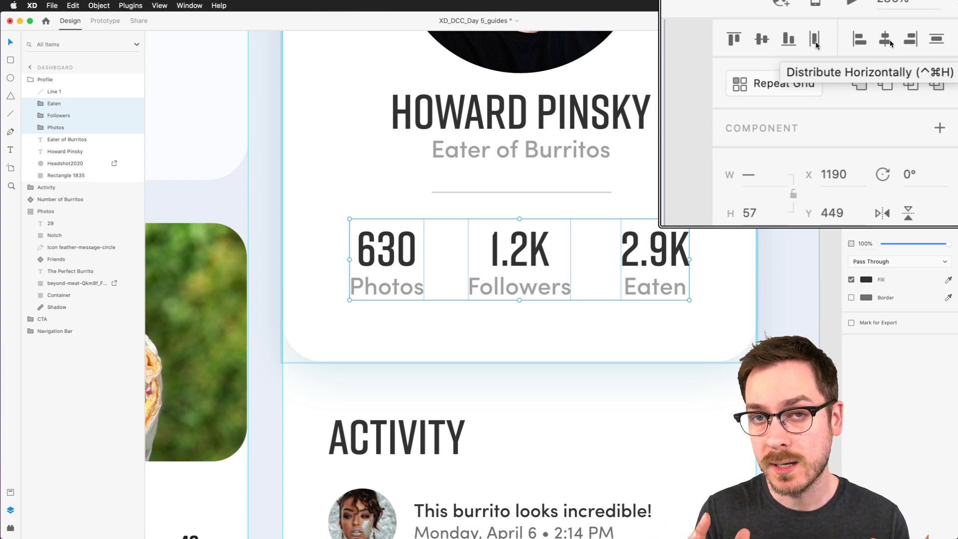
pyautogui.click(816, 43)
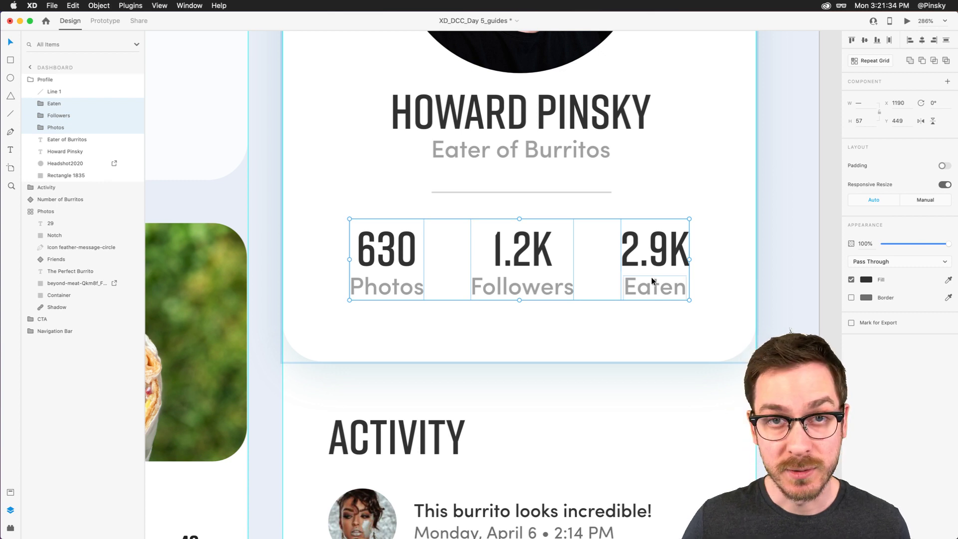
pyautogui.scroll(5, 690, 261)
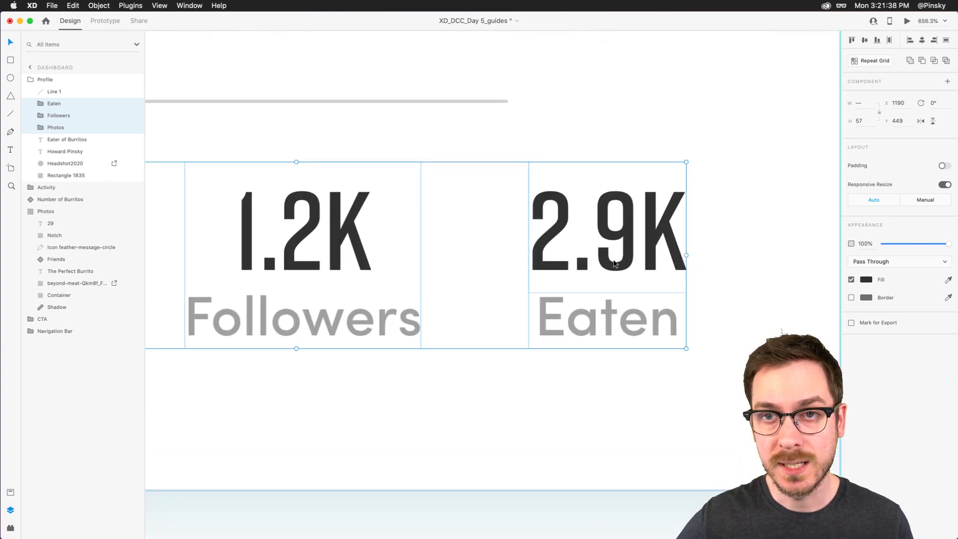
# - Nudge the Photos, Followers and Eaten groups up to Y 448 beneath the divider line
pyautogui.scroll(-5, 615, 263)
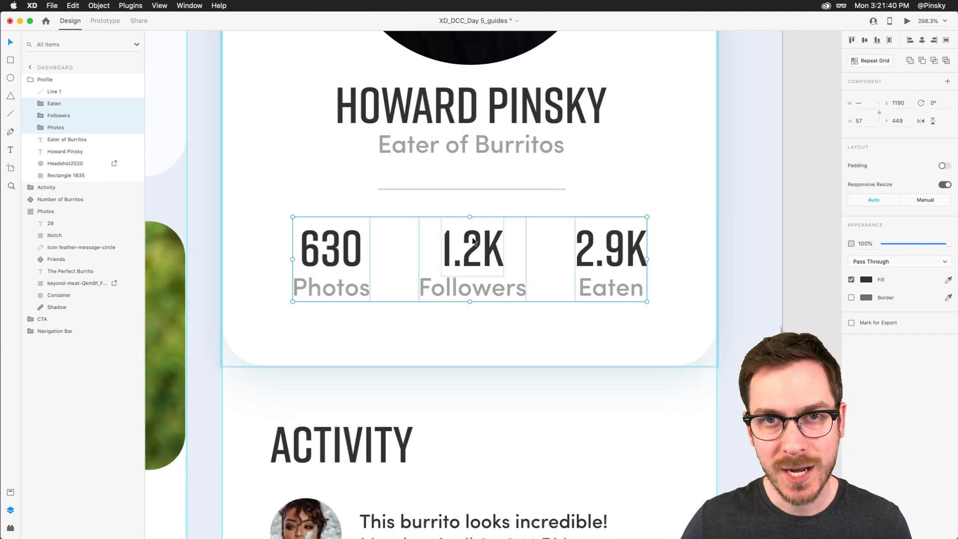
pyautogui.moveTo(480, 254); pyautogui.dragTo(487, 255)
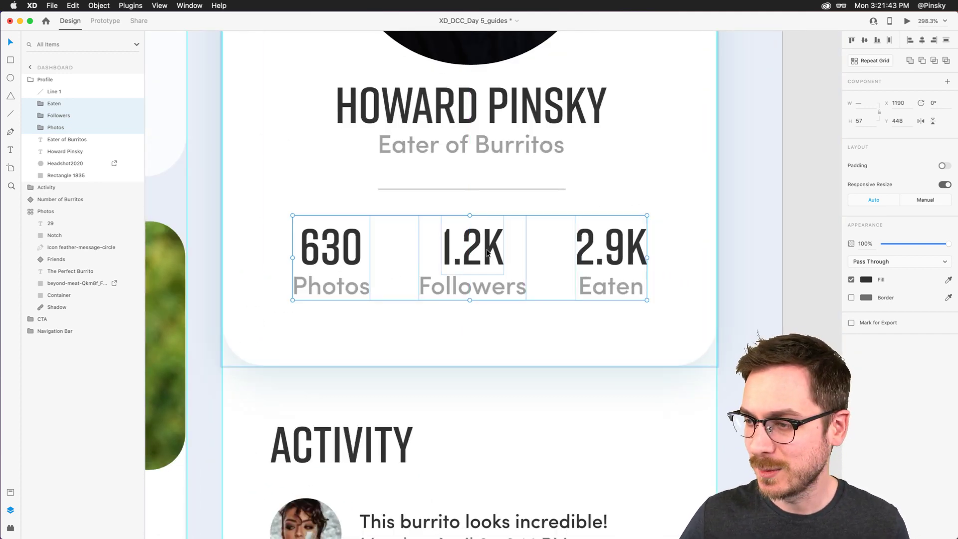
pyautogui.click(472, 184)
pyautogui.click(471, 189)
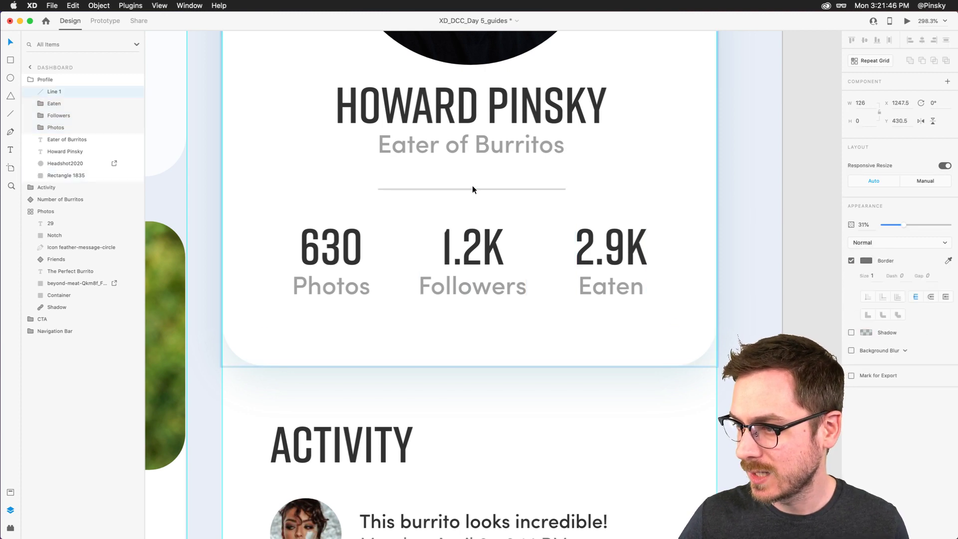
pyautogui.scroll(-5, 472, 186)
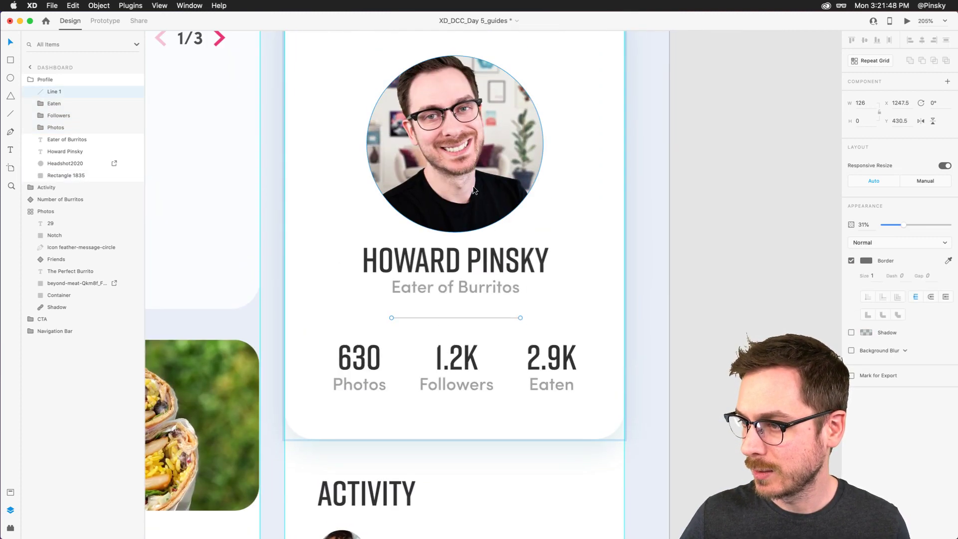
# - Duplicate the circular headshot in the profile card and name the copy "Progess"
pyautogui.click(479, 188)
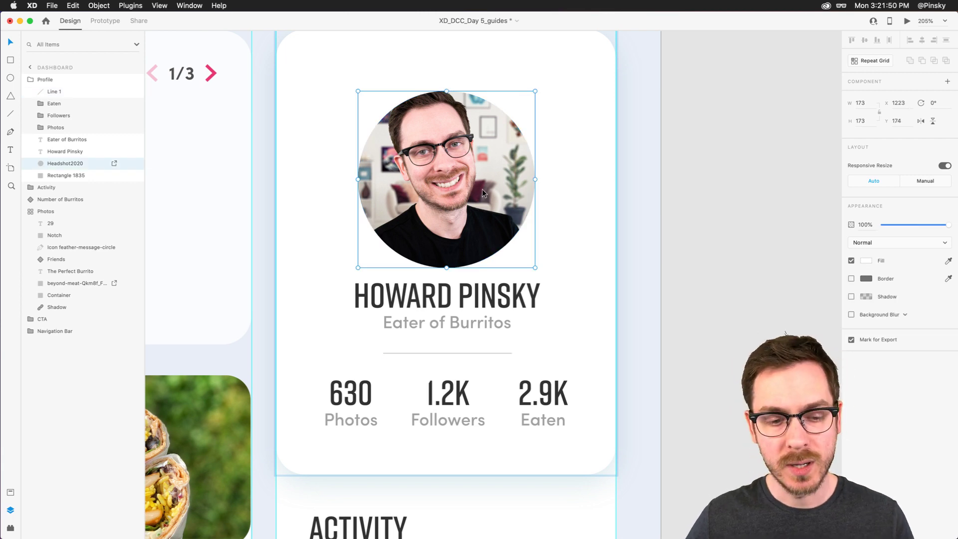
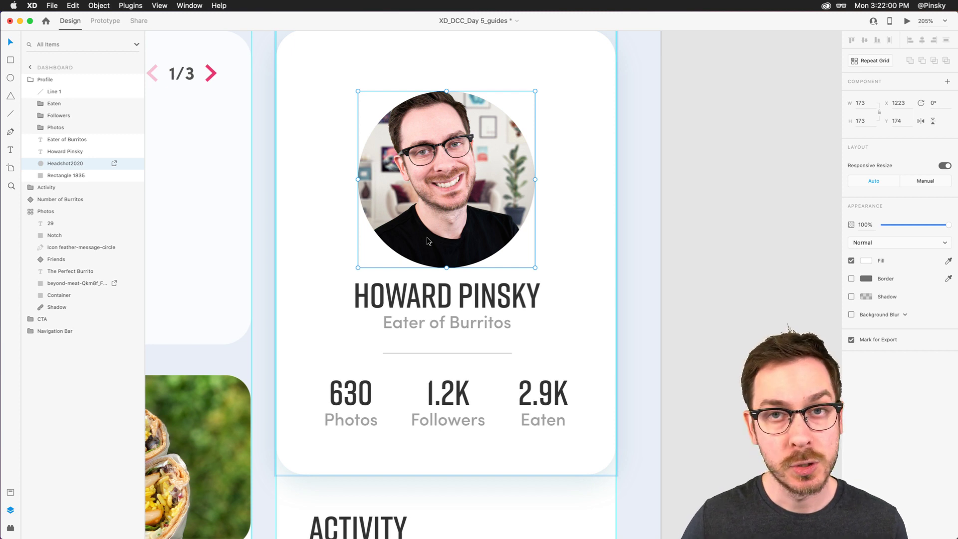
pyautogui.press('super+d')
pyautogui.doubleClick(59, 164)
pyautogui.write('Pro')
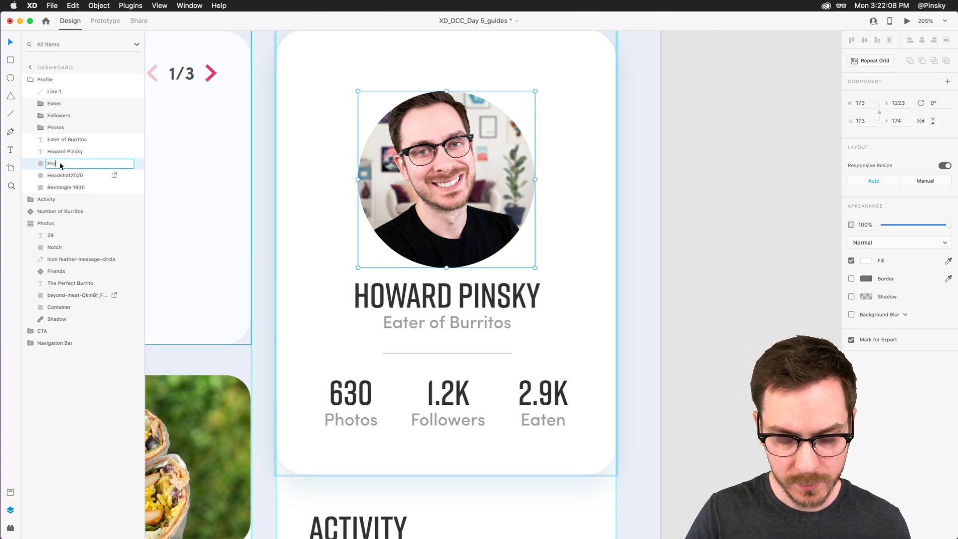
pyautogui.write('gess')
pyautogui.press('Return')
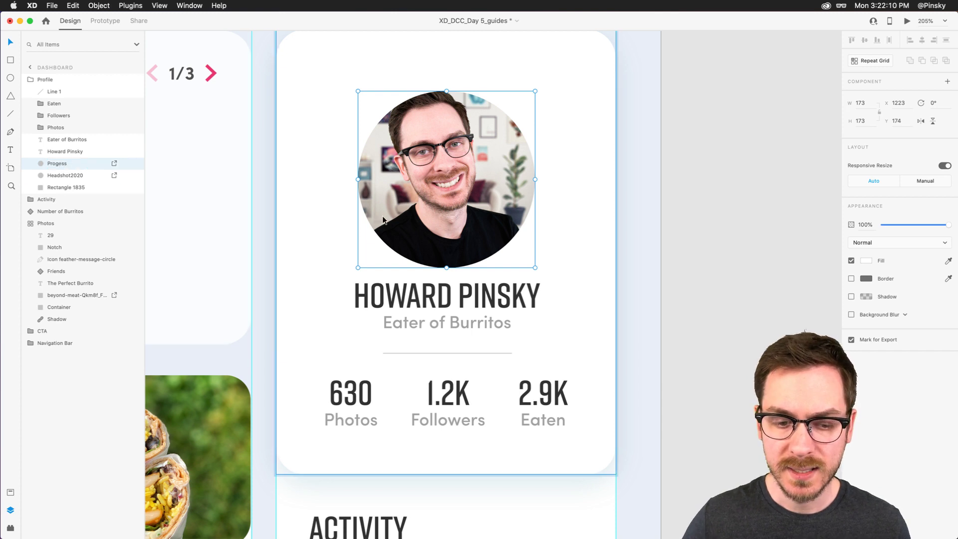
# - Remove the fill from the duplicated circle and give it a bright pink border (#F41E78)
pyautogui.click(851, 260)
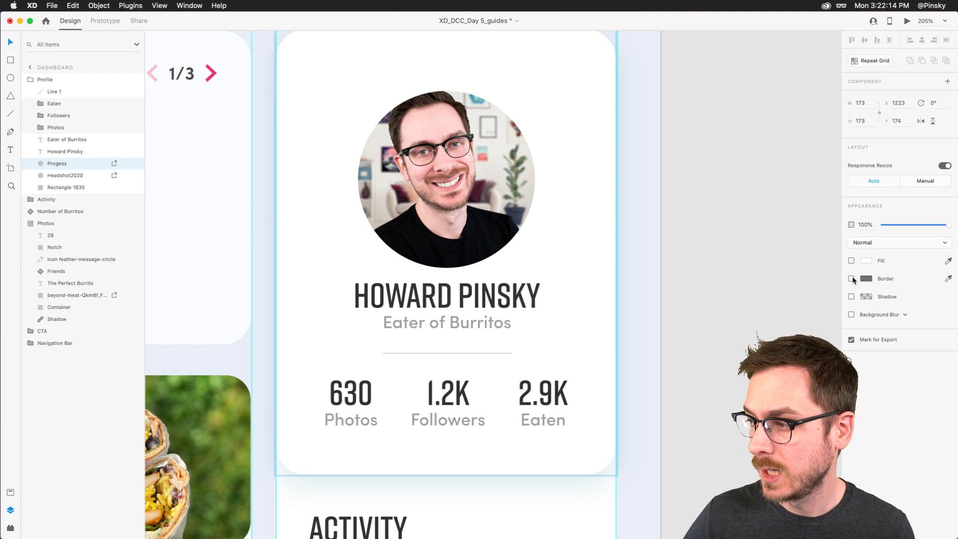
pyautogui.click(851, 279)
pyautogui.click(867, 278)
pyautogui.click(812, 228)
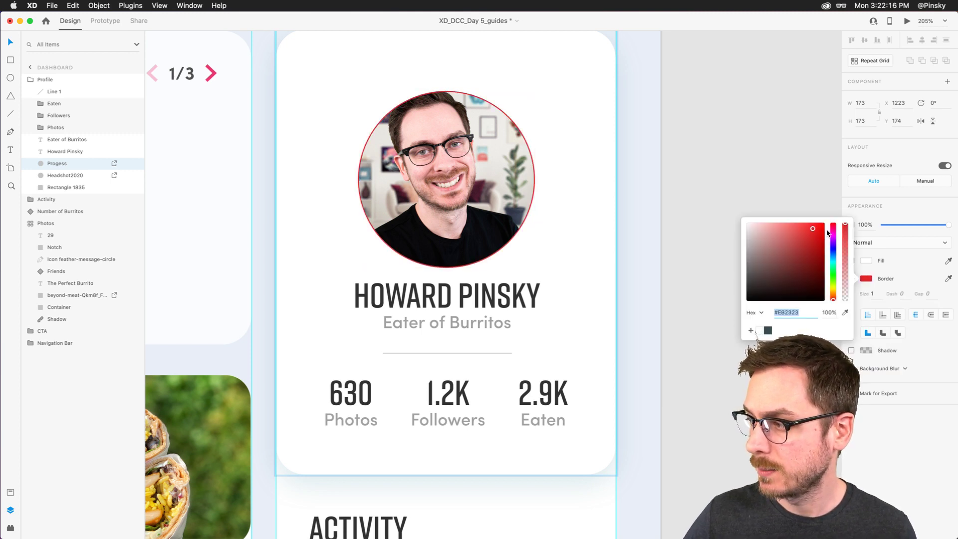
pyautogui.click(833, 230)
pyautogui.moveTo(833, 231); pyautogui.dragTo(833, 228)
pyautogui.click(815, 225)
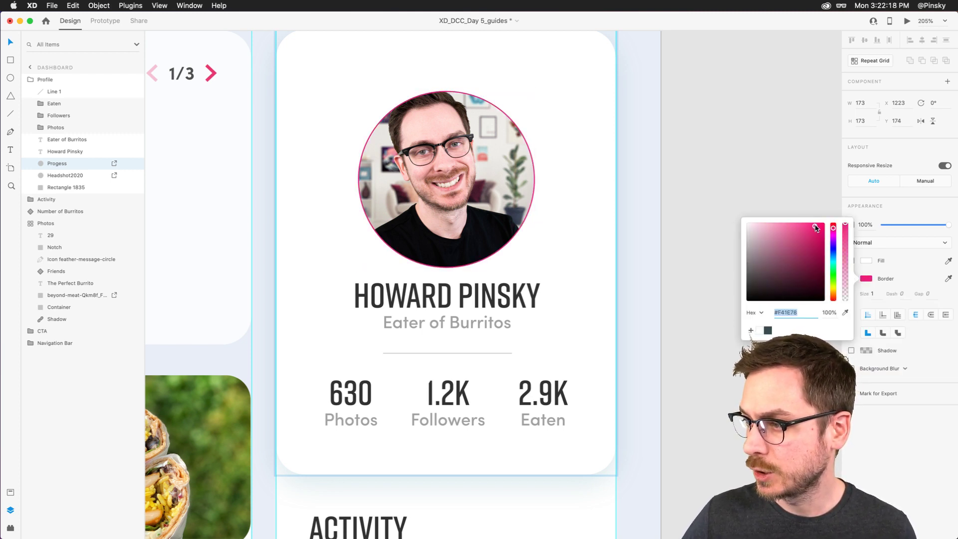
# - Set the border size of the pink circle around the headshot to 9
pyautogui.click(874, 294)
pyautogui.press('Up')
pyautogui.press('Up')
pyautogui.press('Up')
pyautogui.press('Up')
pyautogui.press('Up')
pyautogui.press('Up')
pyautogui.press('Up')
pyautogui.press('Up')
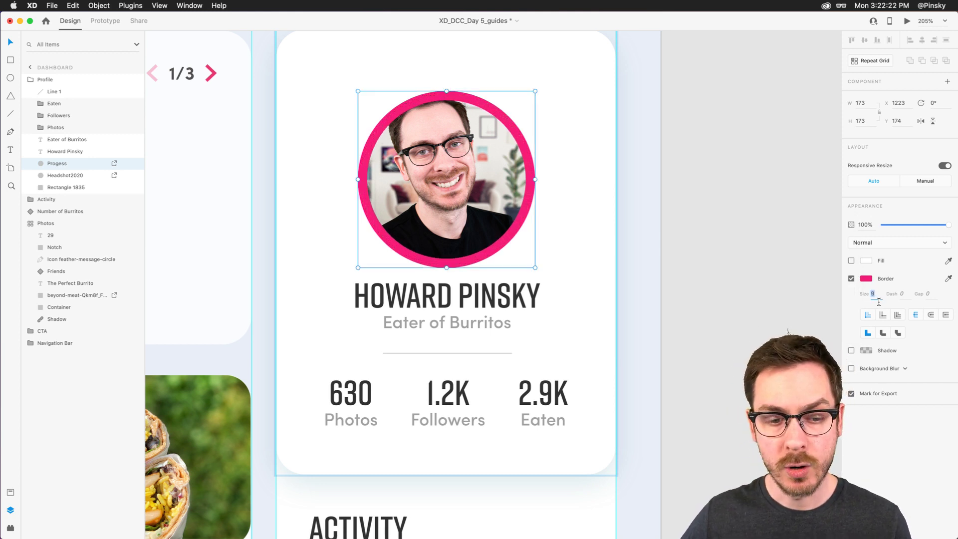
# - Break the pink border into dashes with a dash of 50 and a gap of 100
pyautogui.click(906, 295)
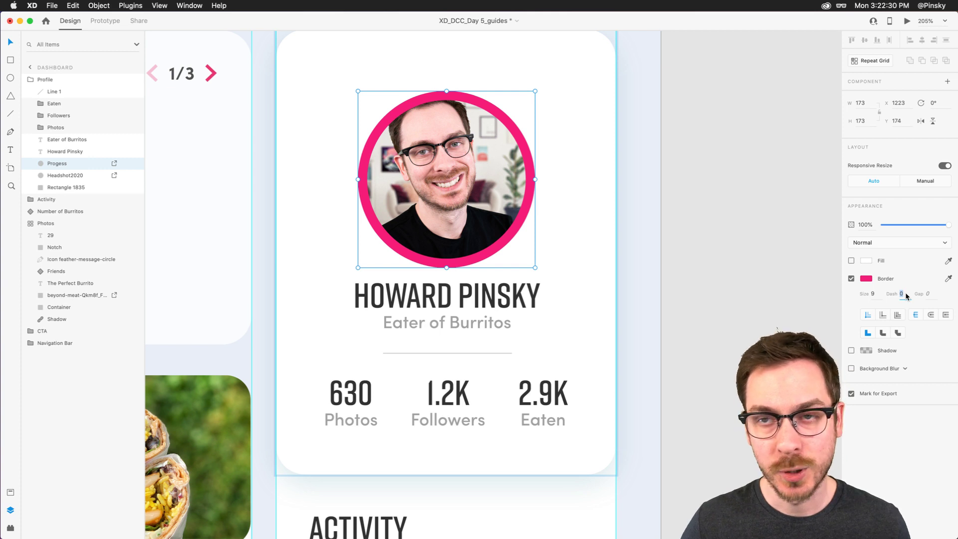
pyautogui.write('50')
pyautogui.press('Tab')
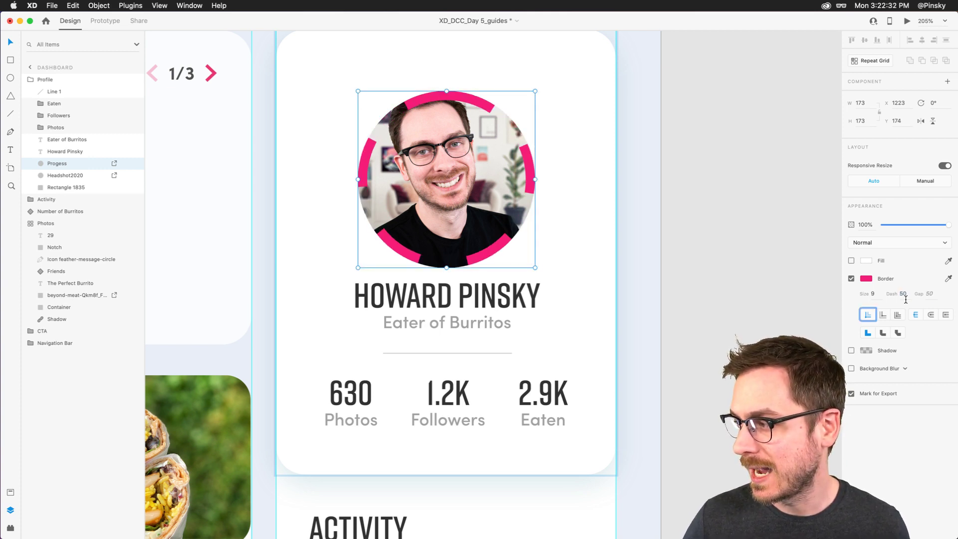
pyautogui.hotkey('shift', 'Tab')
pyautogui.write('20')
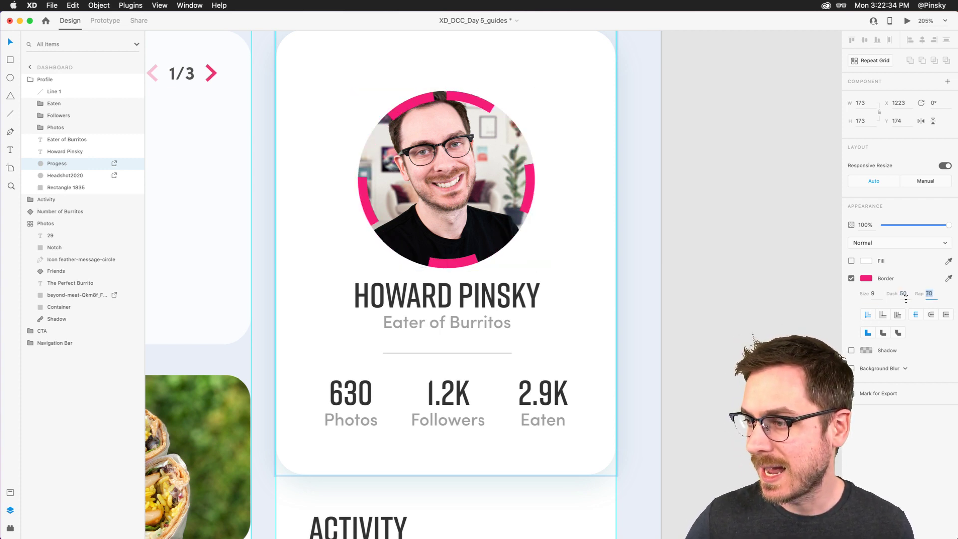
pyautogui.press('Return')
pyautogui.hotkey('shift', 'Up')
pyautogui.hotkey('shift', 'Up')
pyautogui.hotkey('shift', 'Up')
pyautogui.hotkey('shift', 'Up')
pyautogui.hotkey('shift', 'Up')
pyautogui.hotkey('shift', 'Up')
pyautogui.hotkey('shift', 'Up')
pyautogui.hotkey('shift', 'Up')
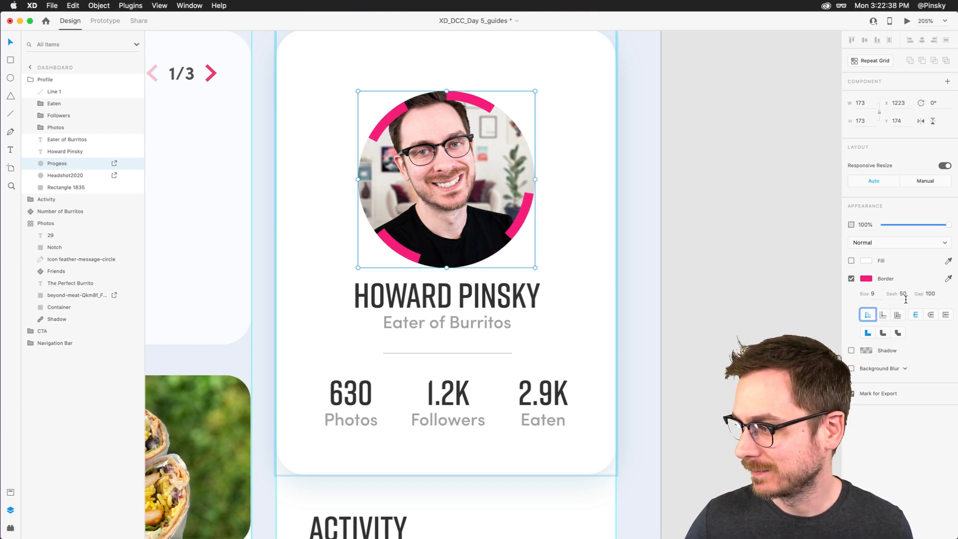
# - Lengthen the pink border's dash to 170 and set its gap to 120
pyautogui.hotkey('shift', 'Tab')
pyautogui.hotkey('shift', 'Up')
pyautogui.hotkey('shift', 'Up')
pyautogui.hotkey('shift', 'Up')
pyautogui.hotkey('shift', 'Up')
pyautogui.hotkey('shift', 'Up')
pyautogui.hotkey('shift', 'Up')
pyautogui.hotkey('shift', 'Up')
pyautogui.hotkey('shift', 'Up')
pyautogui.hotkey('shift', 'Up')
pyautogui.hotkey('shift', 'Up')
pyautogui.hotkey('shift', 'Up')
pyautogui.hotkey('shift', 'Up')
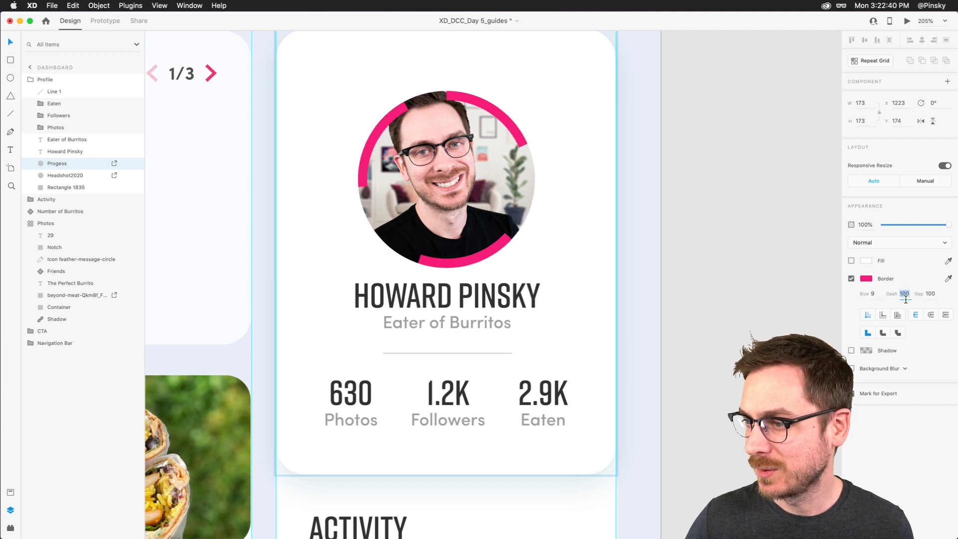
pyautogui.press('Tab')
pyautogui.hotkey('shift', 'Down')
pyautogui.hotkey('shift', 'Down')
pyautogui.hotkey('shift', 'Down')
pyautogui.hotkey('shift', 'Down')
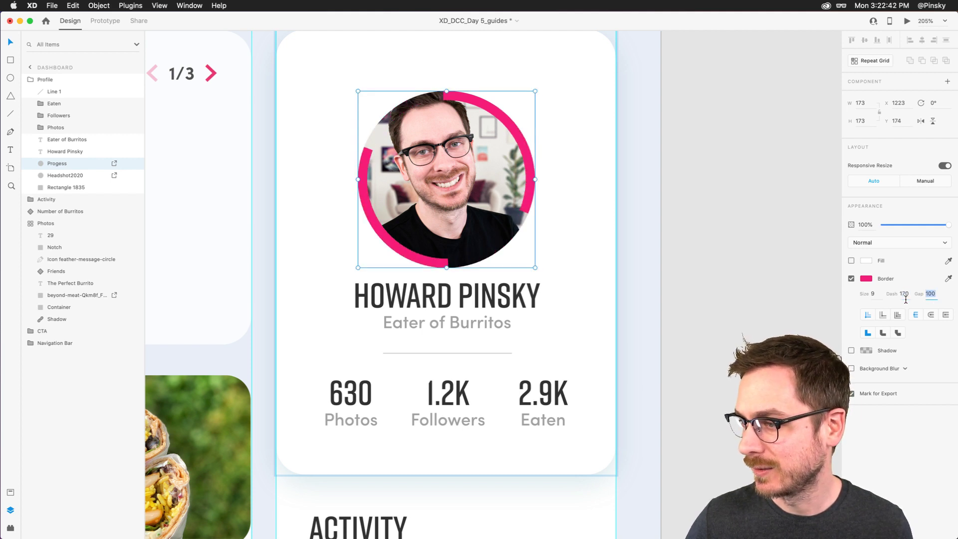
pyautogui.hotkey('shift', 'Up')
pyautogui.hotkey('shift', 'Up')
pyautogui.hotkey('shift', 'Up')
pyautogui.hotkey('shift', 'Up')
pyautogui.hotkey('shift', 'Up')
pyautogui.hotkey('shift', 'Up')
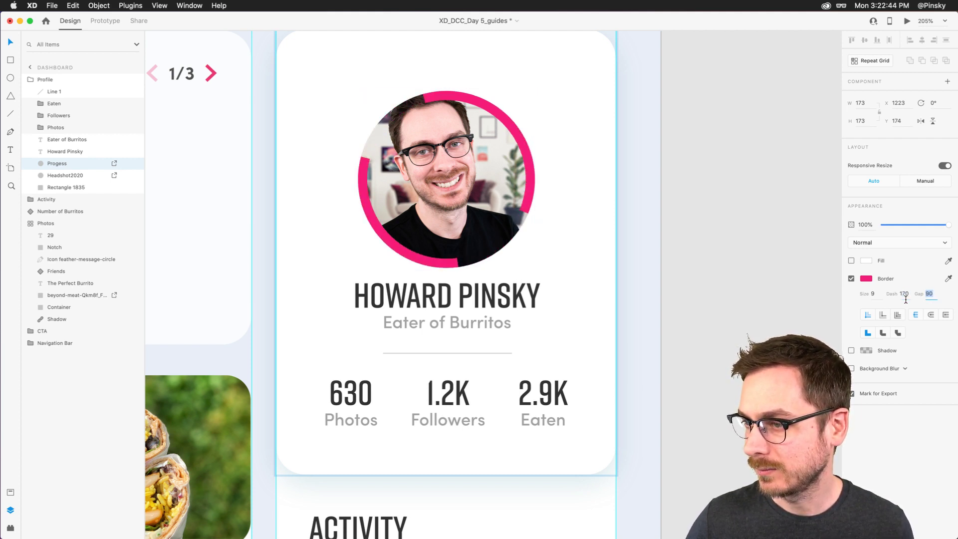
# - Turn the pink border into a single partial arc by setting both its dash and gap to 220
pyautogui.click(906, 300)
pyautogui.hotkey('shift', 'Up')
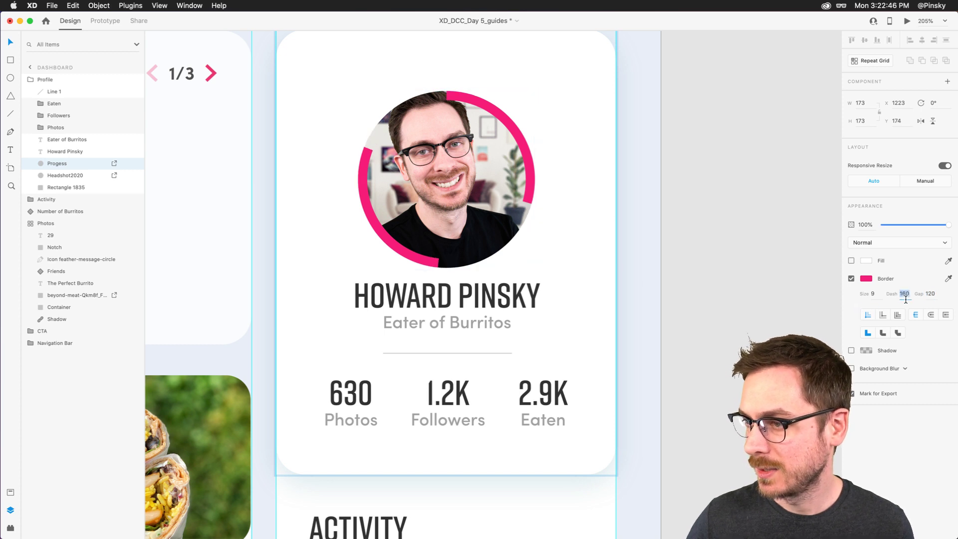
pyautogui.hotkey('shift', 'Up')
pyautogui.hotkey('shift', 'Up')
pyautogui.hotkey('shift', 'Up')
pyautogui.hotkey('shift', 'Up')
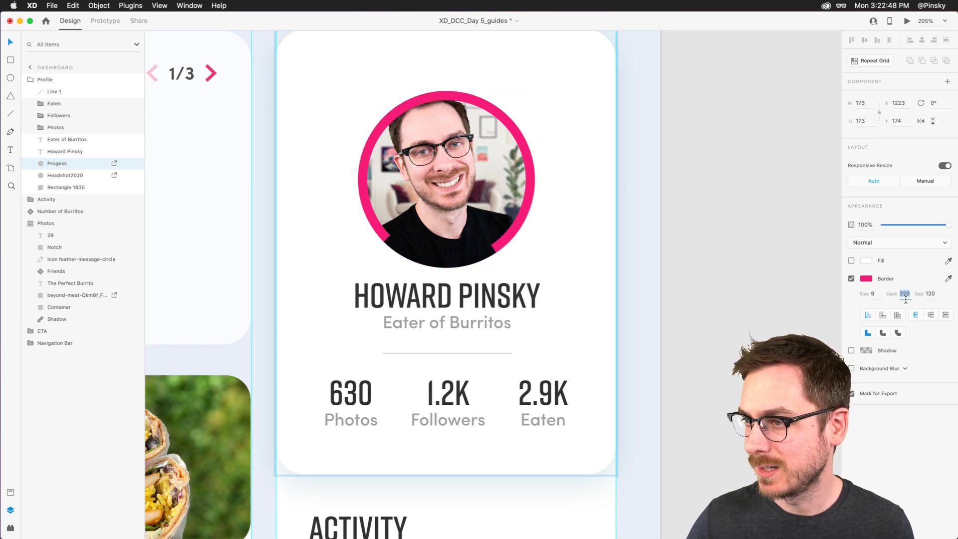
pyautogui.press('Tab')
pyautogui.hotkey('shift', 'Down')
pyautogui.hotkey('shift', 'Up')
pyautogui.hotkey('shift', 'Up')
pyautogui.hotkey('shift', 'Up')
pyautogui.hotkey('shift', 'Up')
pyautogui.hotkey('shift', 'Up')
pyautogui.hotkey('shift', 'Up')
pyautogui.hotkey('shift', 'Up')
pyautogui.hotkey('shift', 'Up')
pyautogui.hotkey('shift', 'Up')
pyautogui.hotkey('shift', 'Up')
pyautogui.hotkey('shift', 'Up')
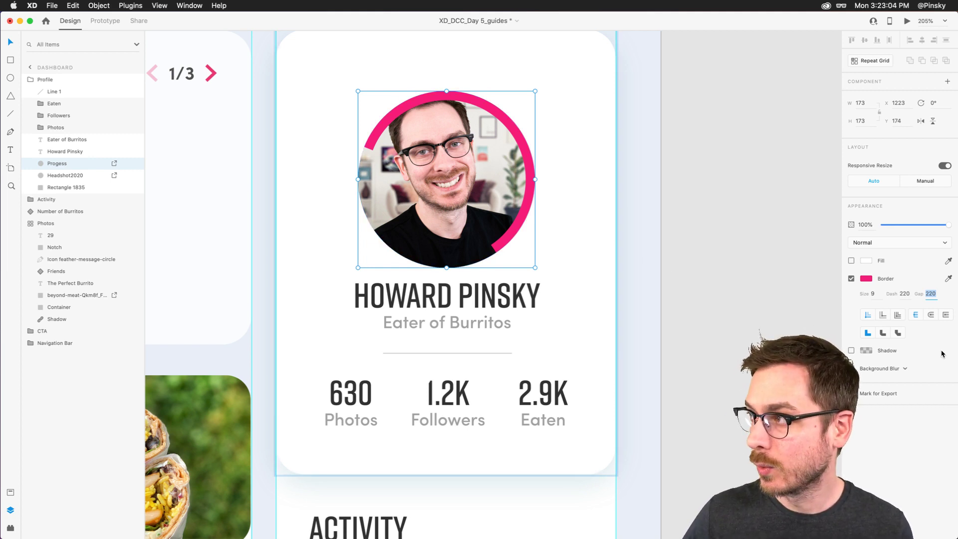
# - Give the pink progress arc round caps and align its stroke to the outside of the circle
pyautogui.click(930, 313)
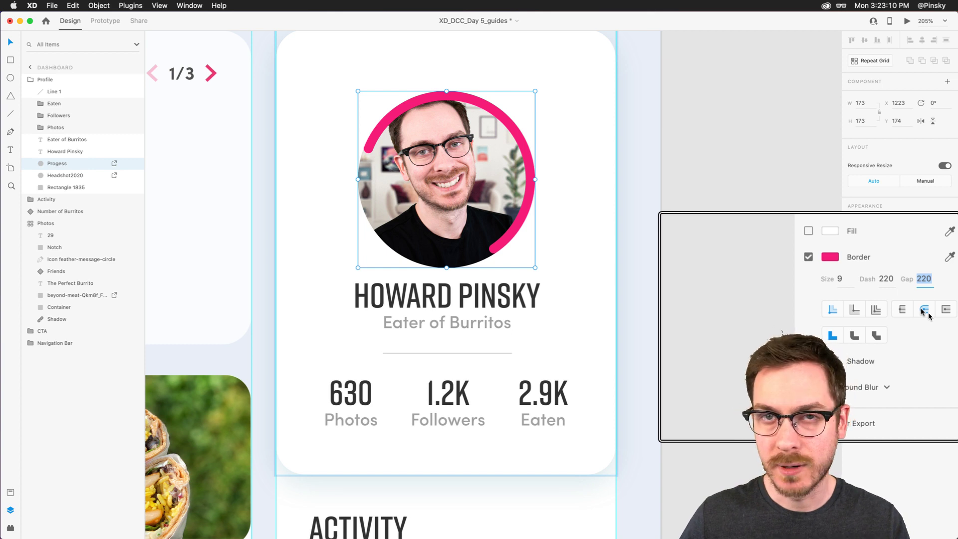
pyautogui.click(876, 310)
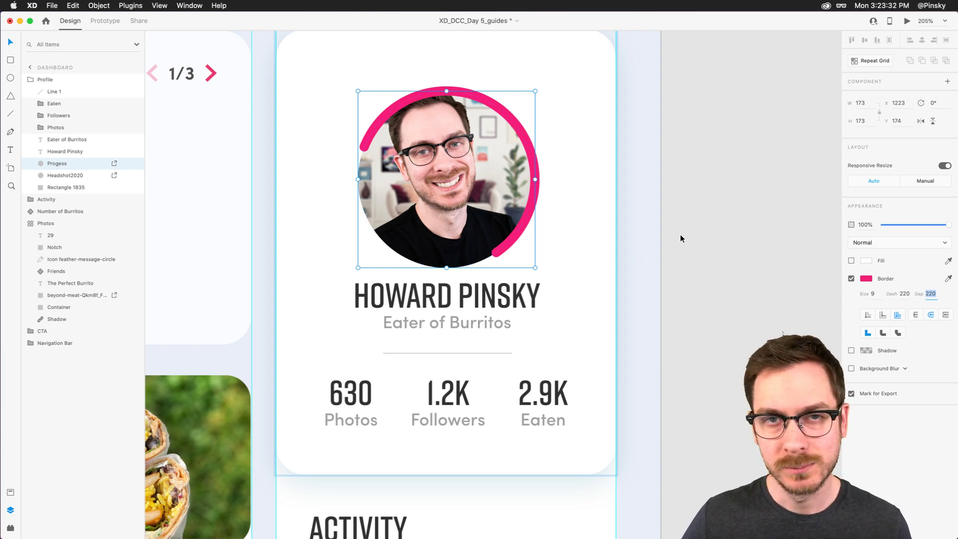
pyautogui.click(583, 223)
# - Examine the profile card and Activity list up close and within the whole dashboard
pyautogui.scroll(-5, 582, 223)
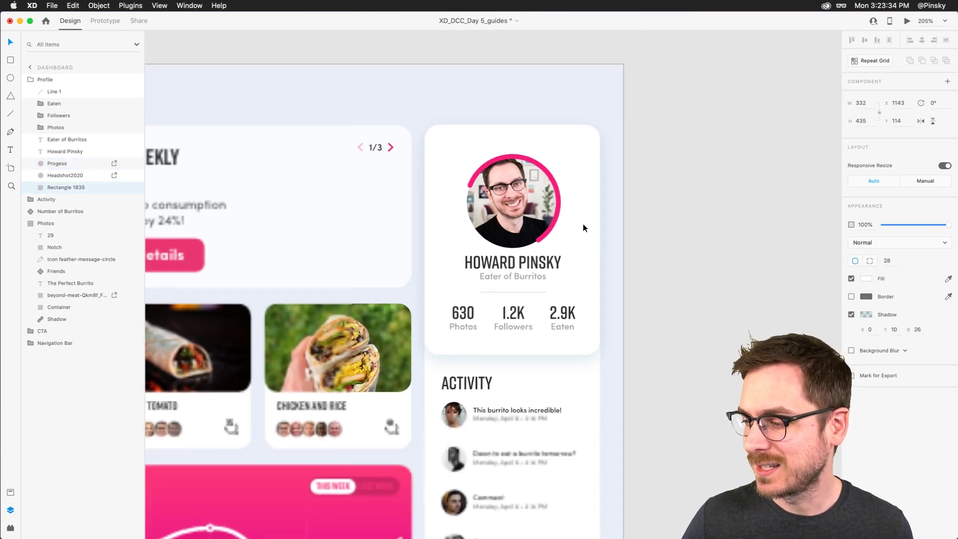
pyautogui.scroll(-2, 583, 224)
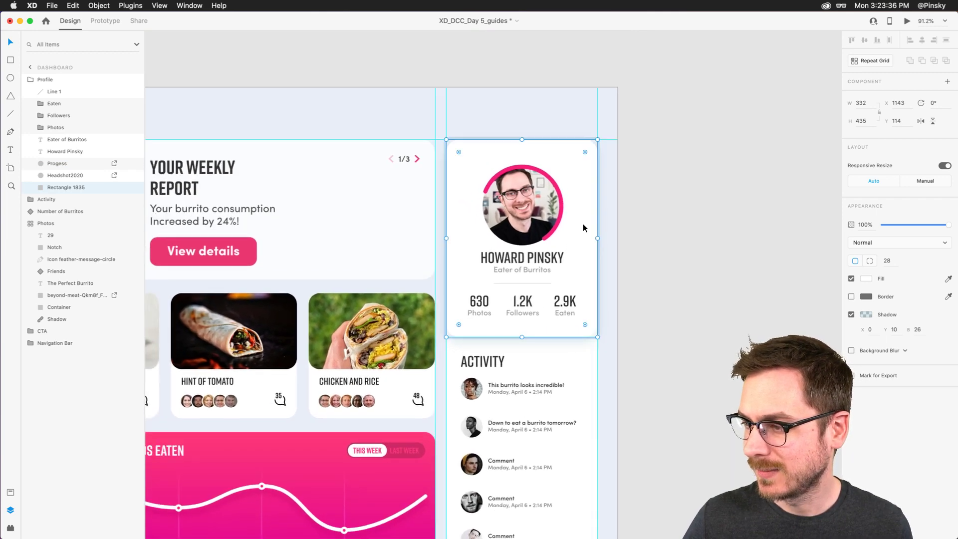
pyautogui.scroll(-2, 534, 211)
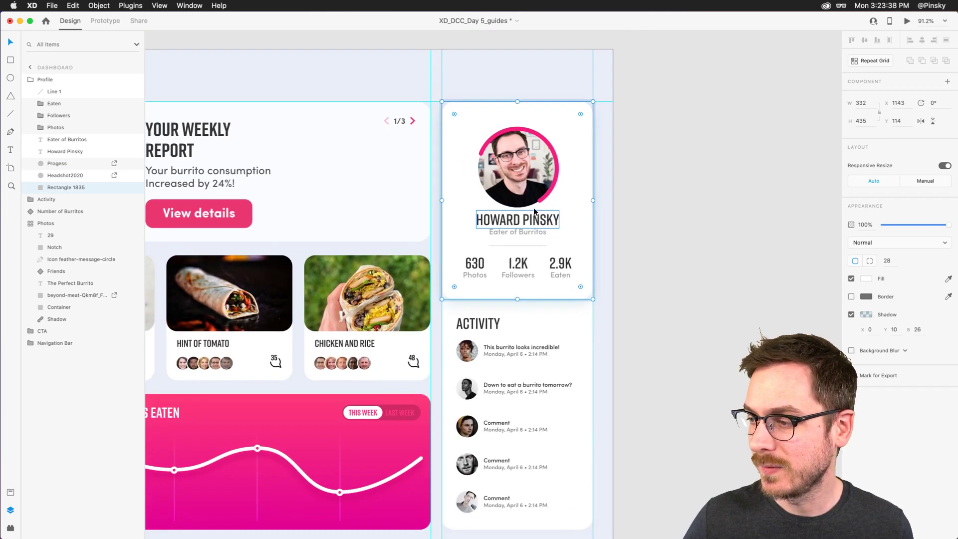
pyautogui.scroll(5, 533, 208)
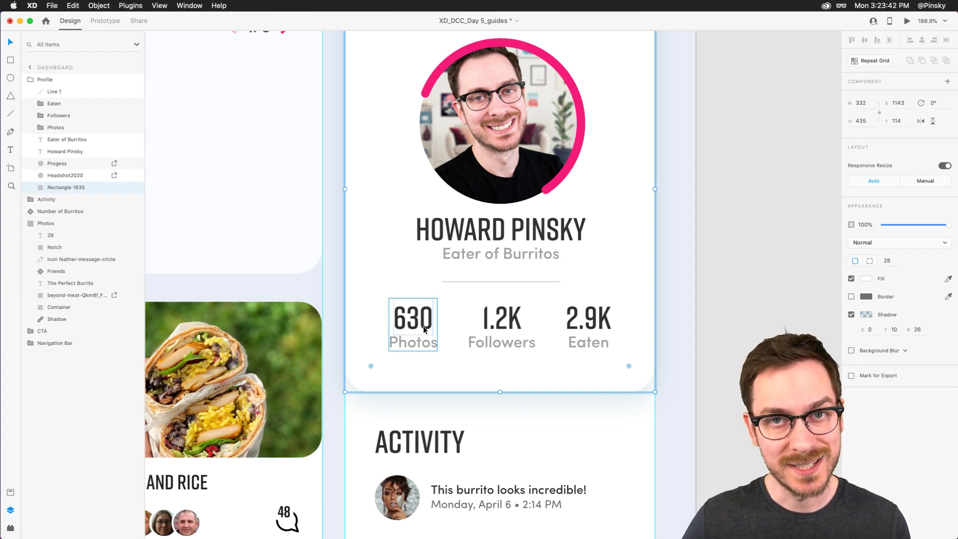
pyautogui.scroll(-5, 423, 325)
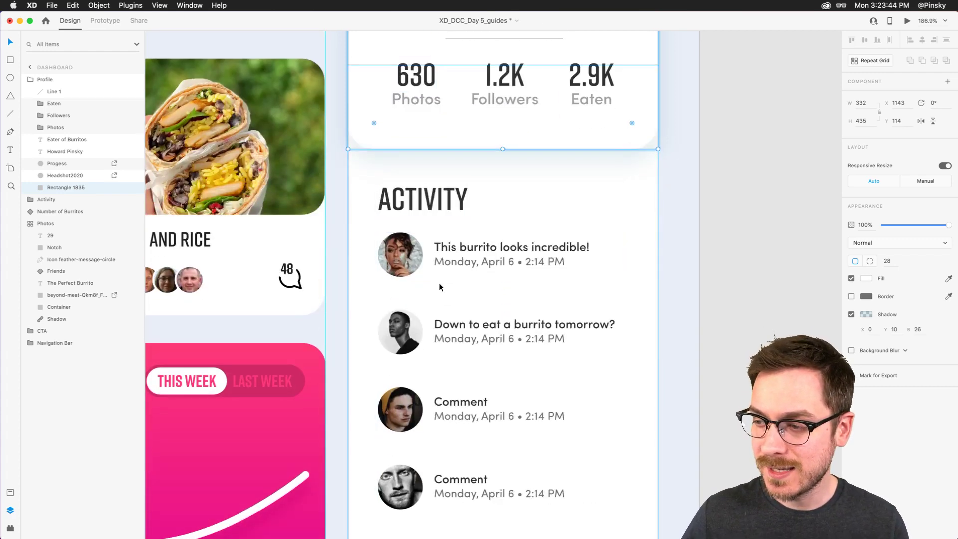
pyautogui.scroll(-2, 624, 277)
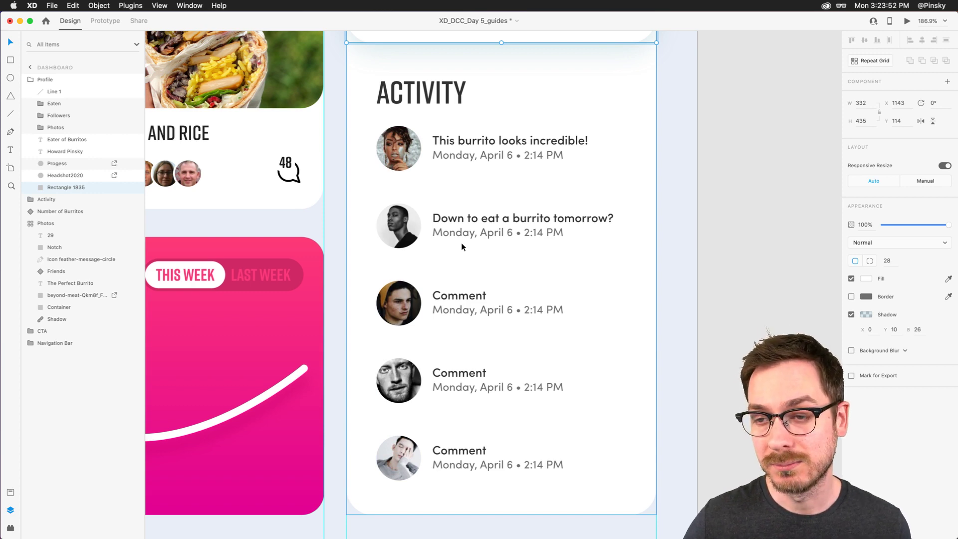
pyautogui.press('super+0')
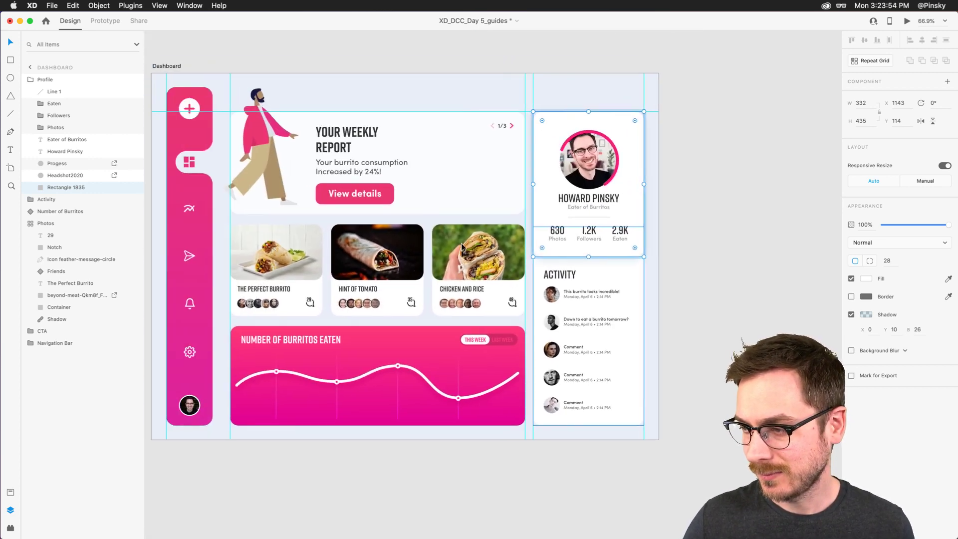
# - Group the Profile and Activity layers together and name the new group "Right Pane"
pyautogui.click(704, 219)
pyautogui.click(595, 195)
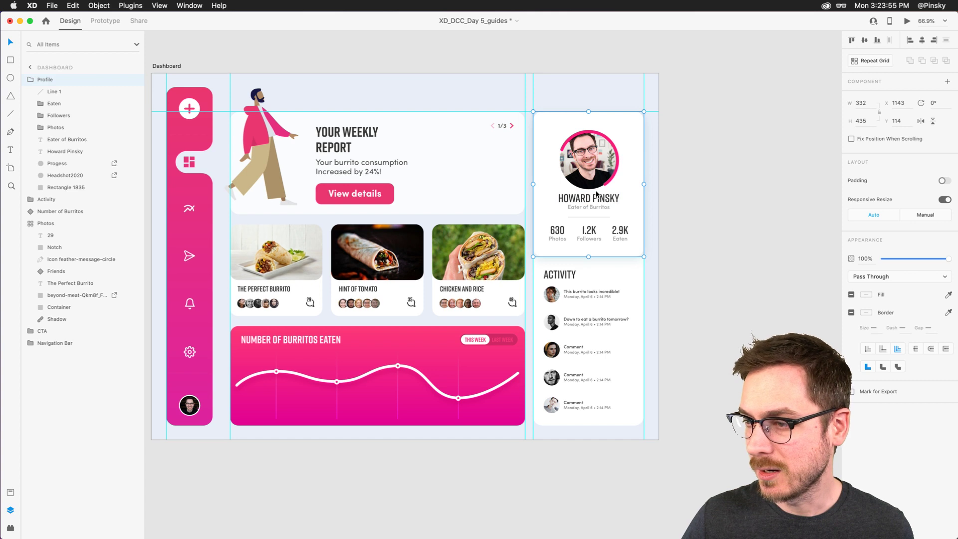
pyautogui.click(30, 79)
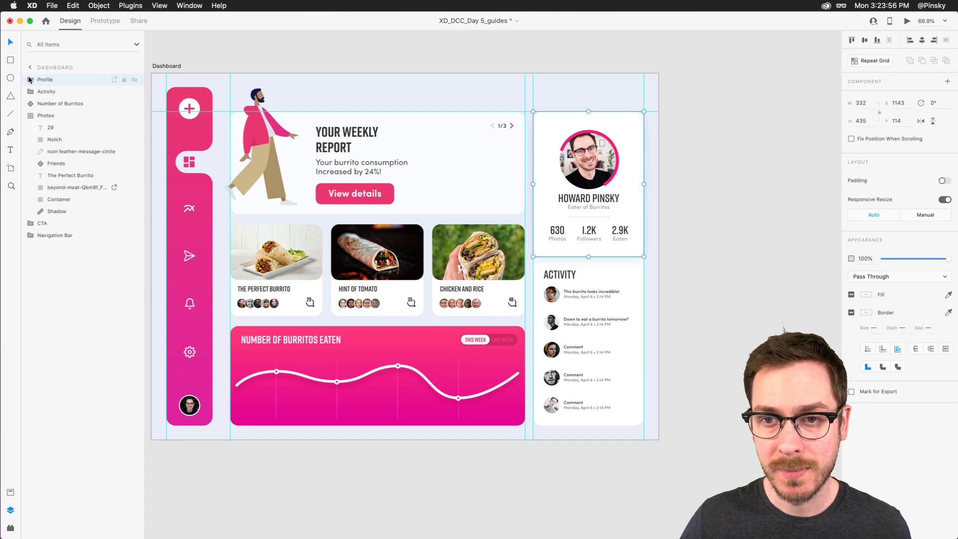
pyautogui.click(50, 93)
pyautogui.keyDown('shift'); pyautogui.click(48, 79); pyautogui.keyUp('shift')
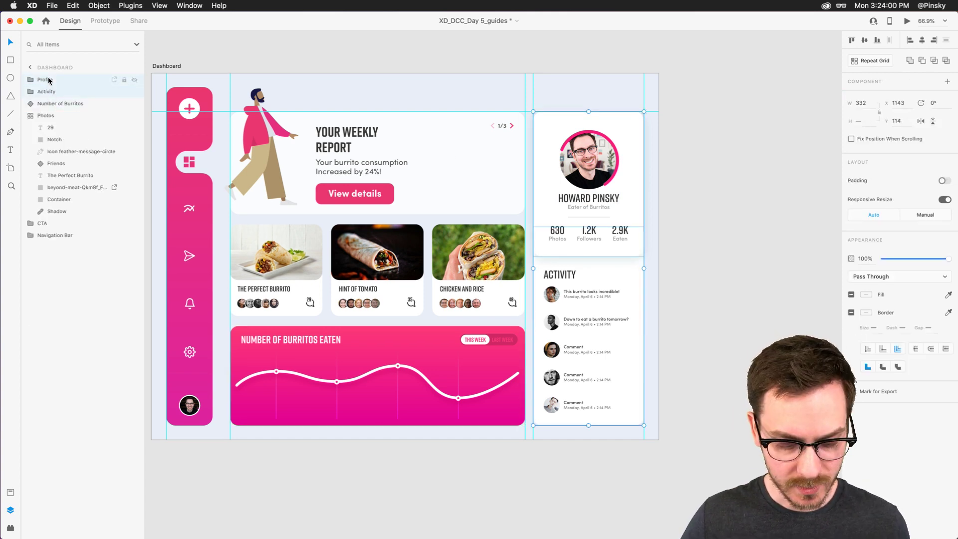
pyautogui.press('super+g')
pyautogui.doubleClick(43, 80)
pyautogui.write('Right ')
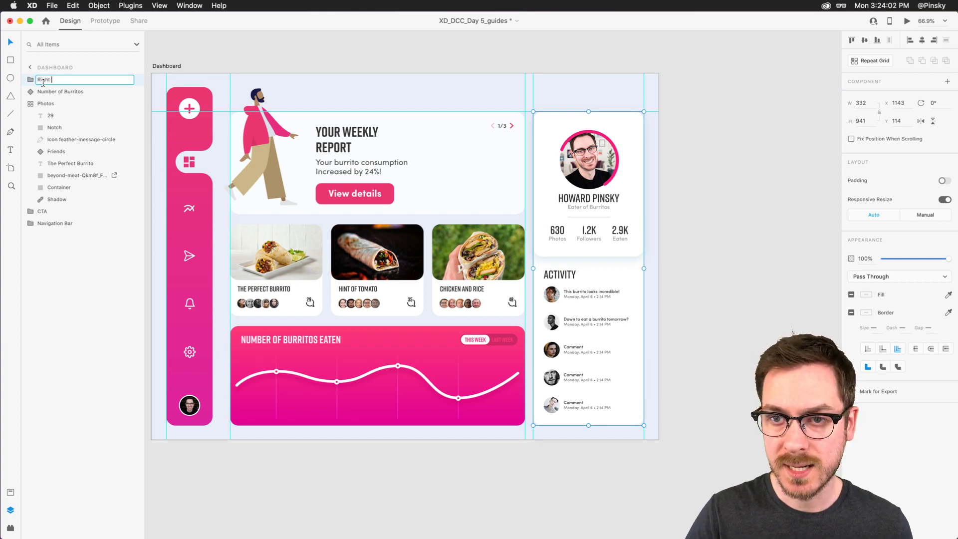
pyautogui.write('Pane')
pyautogui.press('Return')
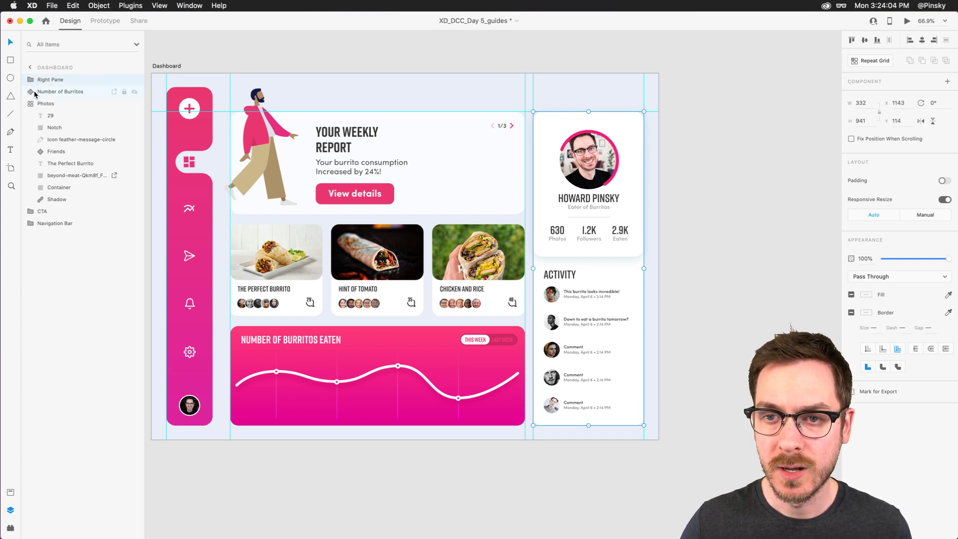
# - Check the Number of Burritos, Photos, CTA and Navigation Bar layers, collapsing the Photos grid's contents
pyautogui.click(59, 92)
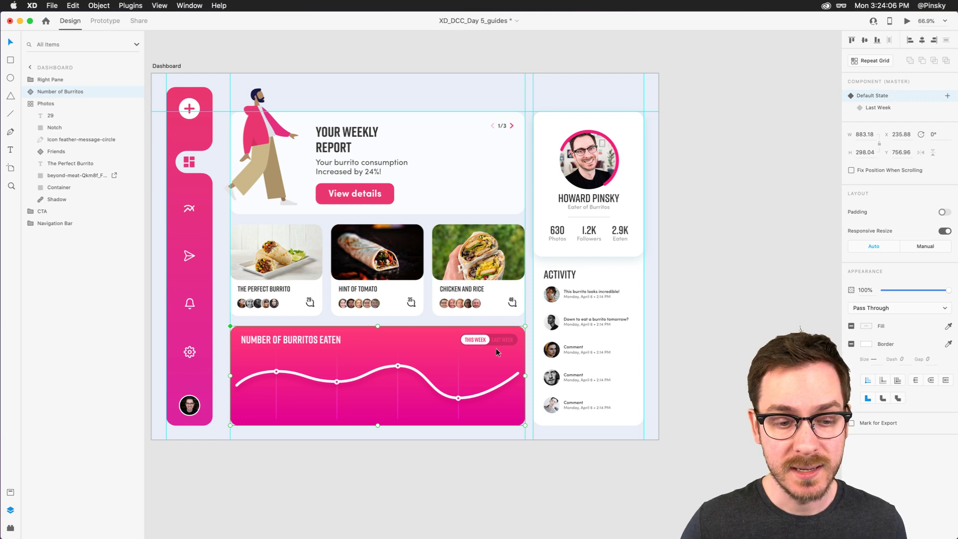
pyautogui.click(43, 104)
pyautogui.click(30, 104)
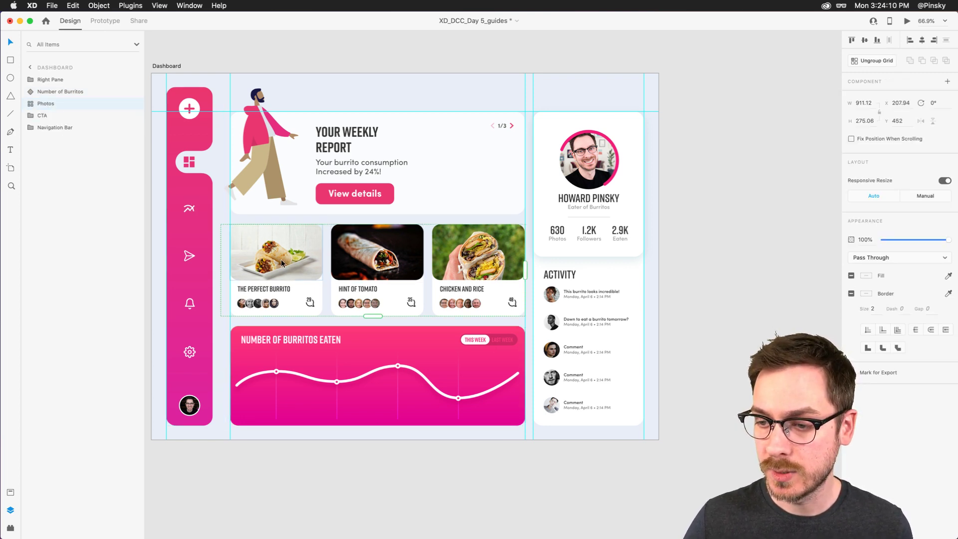
pyautogui.click(46, 115)
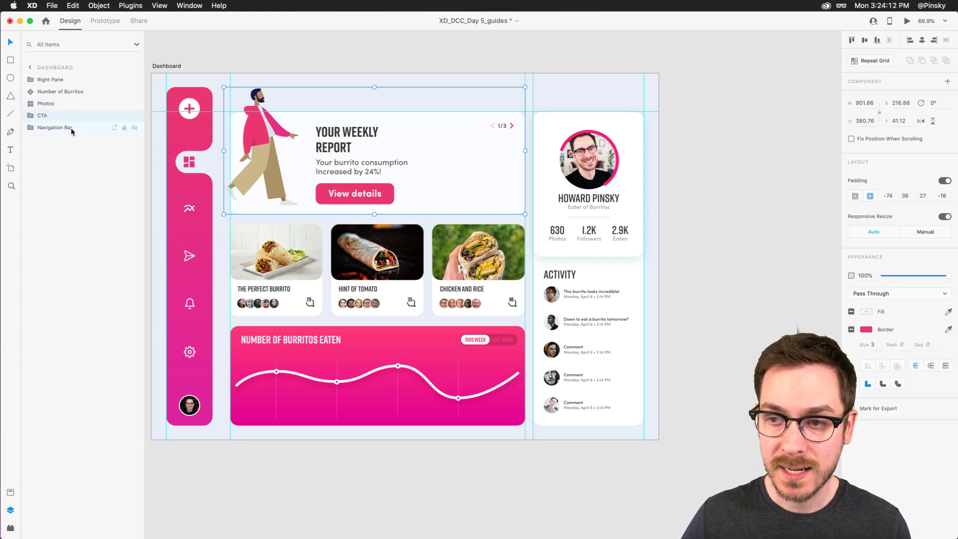
pyautogui.click(55, 128)
pyautogui.click(253, 47)
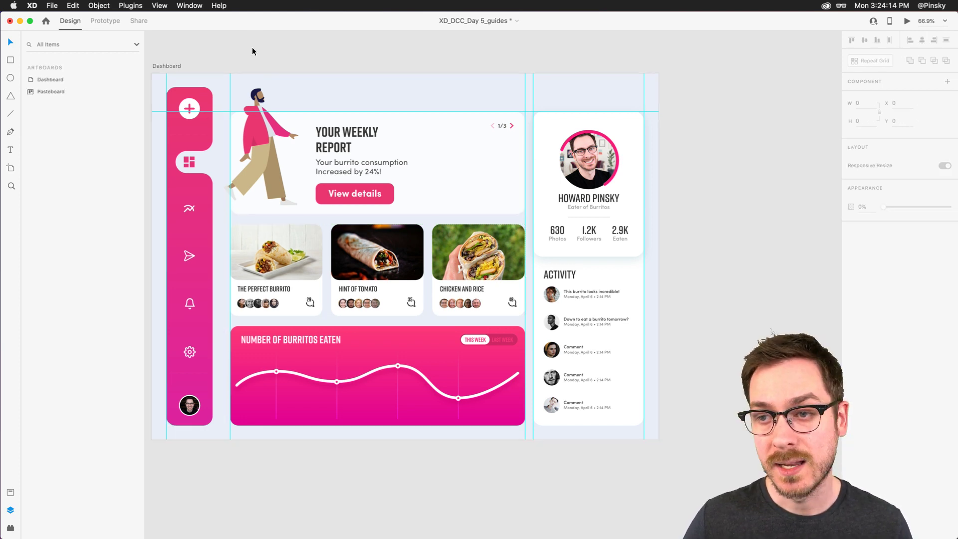